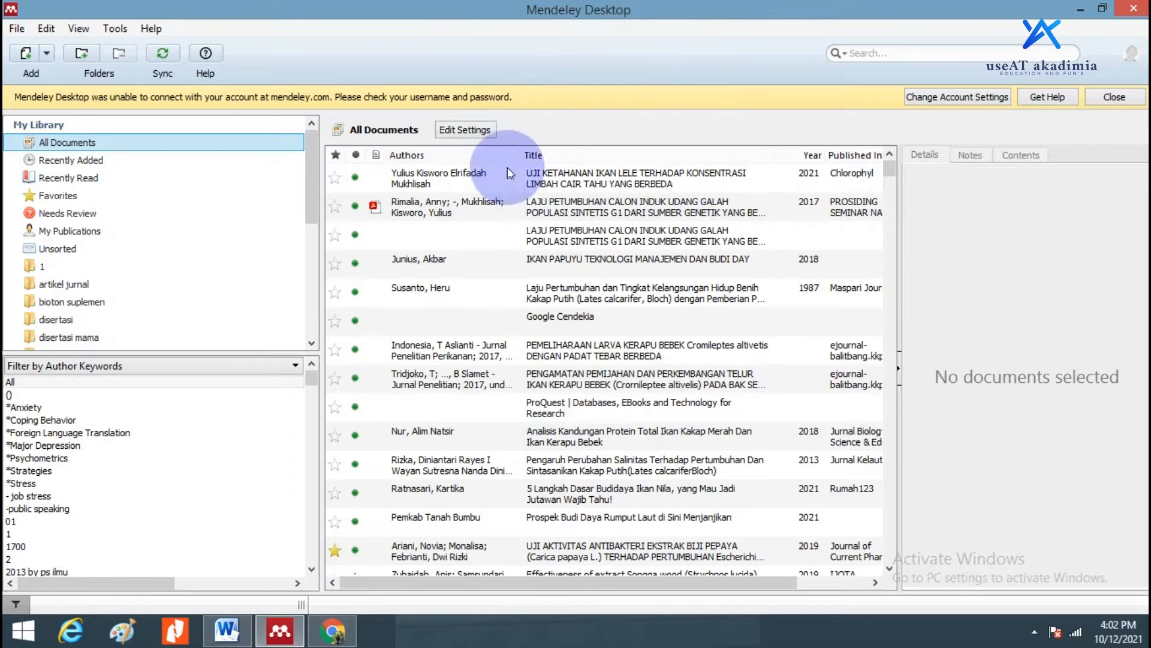
Switch to the Word document, maximize it and add an empty unnumbered line below the "Latar Belakang" heading.
click(331, 629)
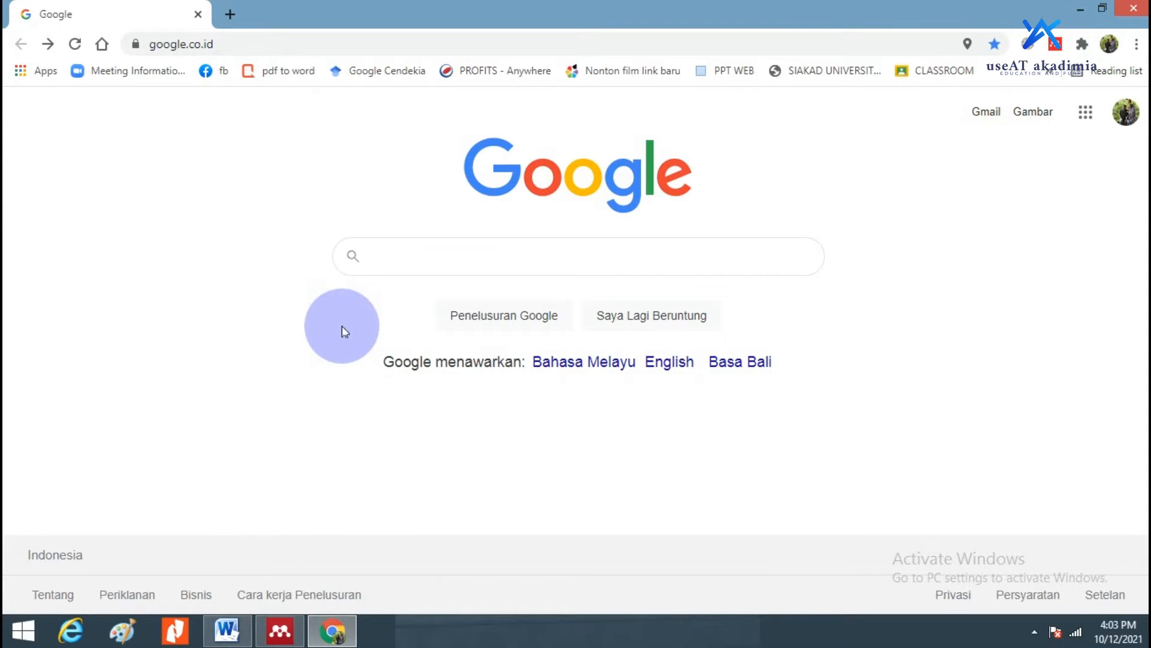
click(226, 629)
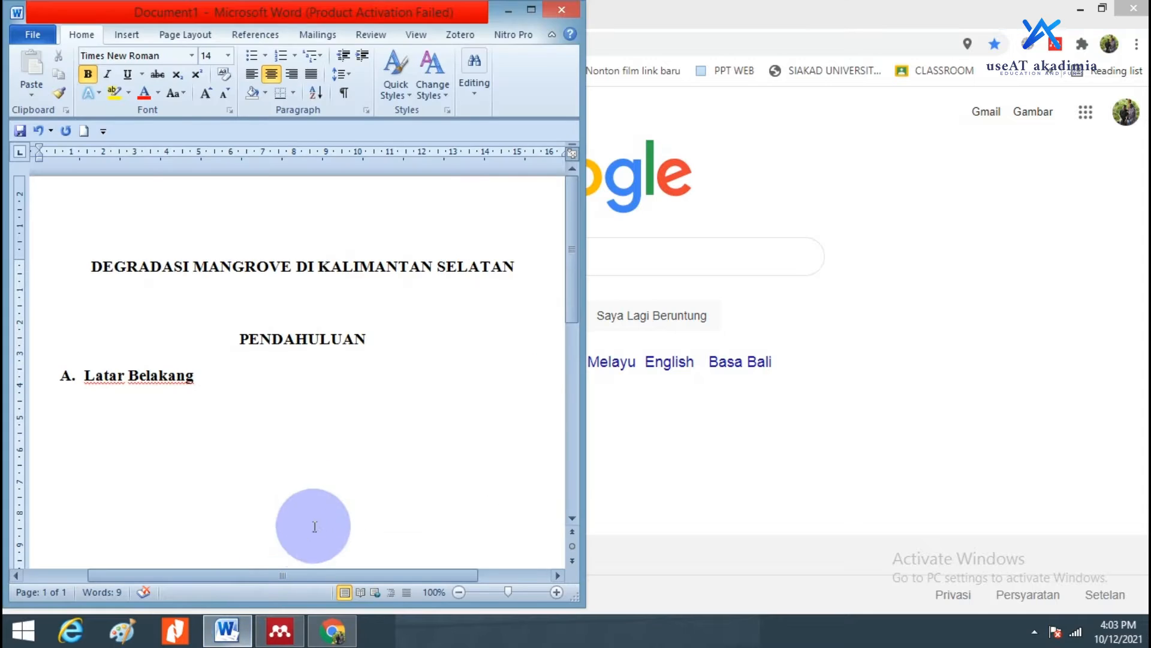
click(531, 10)
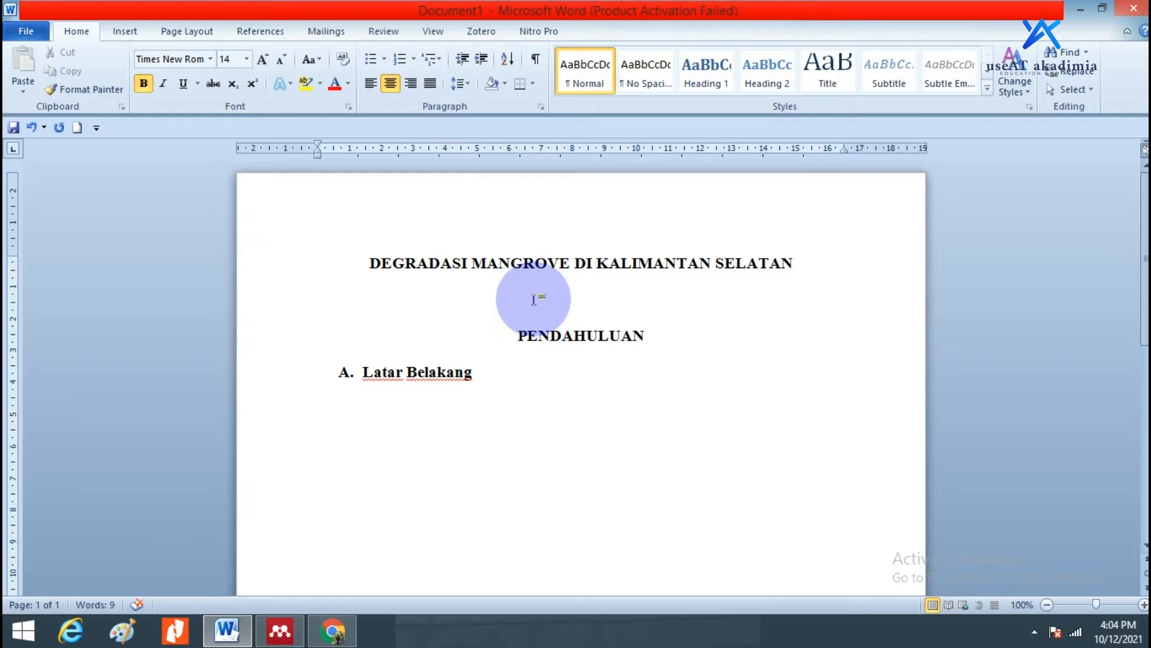
click(488, 392)
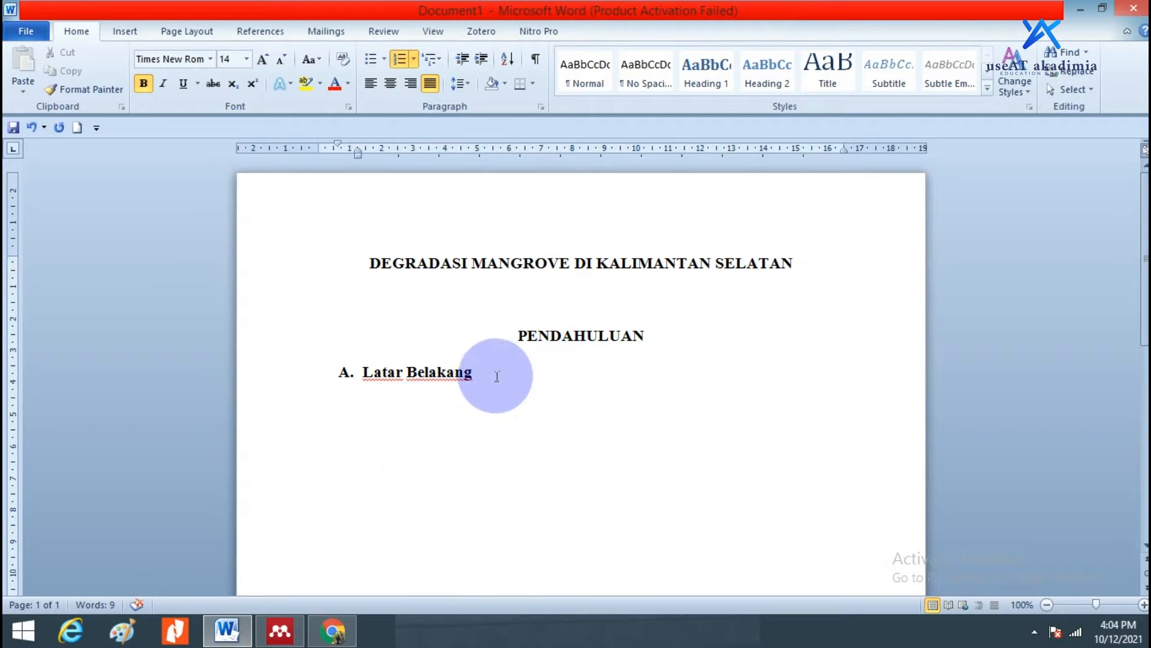
key(Return)
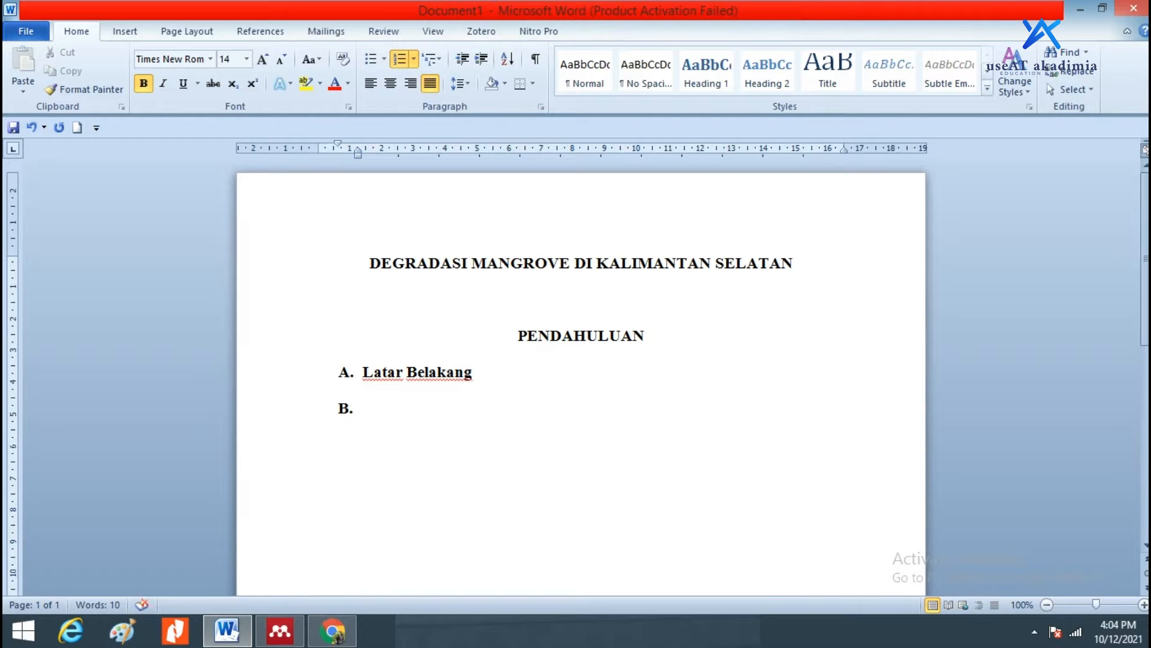
key(BackSpace)
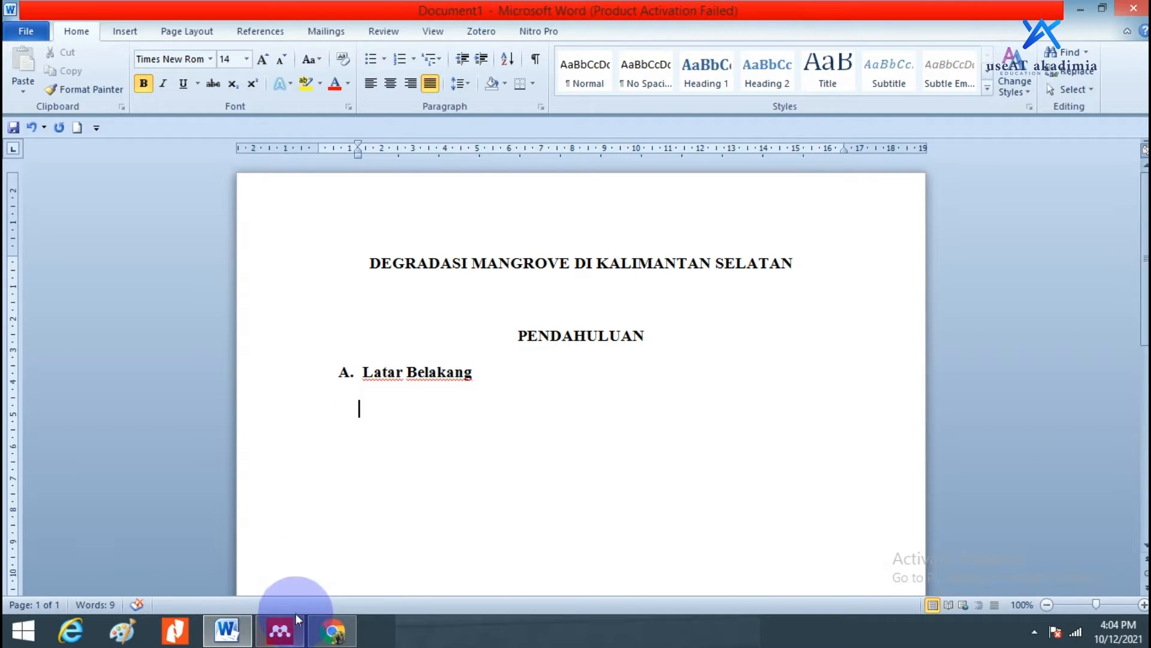
Switch to Mendeley Desktop and create a new library folder named "mangrove".
click(280, 630)
drag(308, 182, 321, 247)
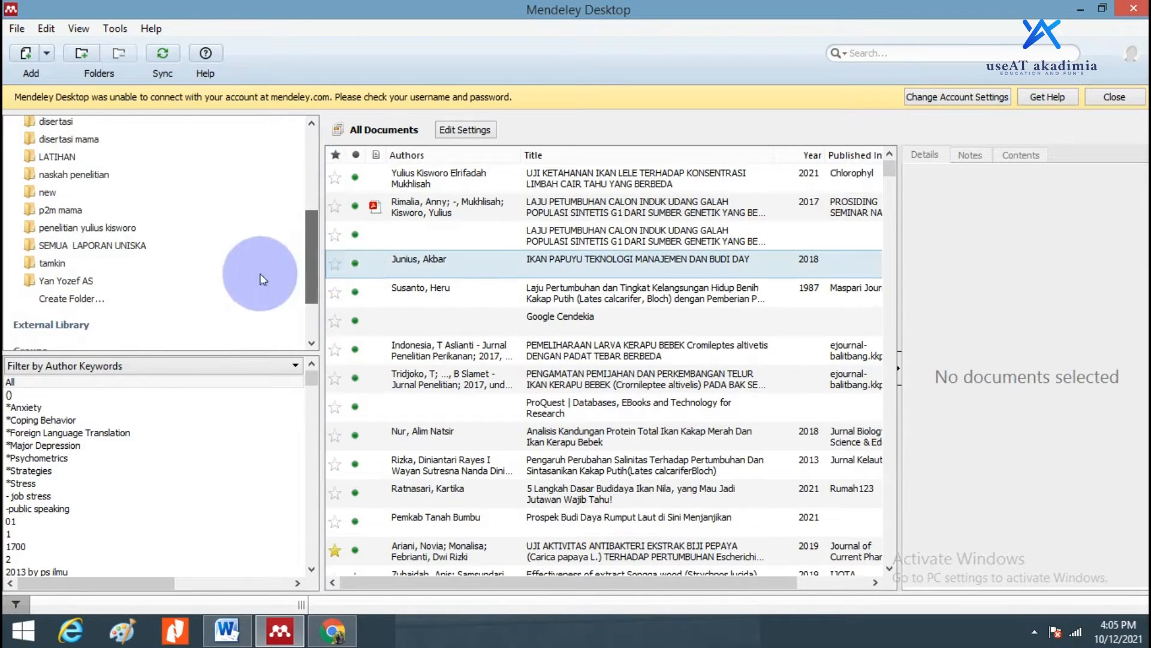
right_click(96, 299)
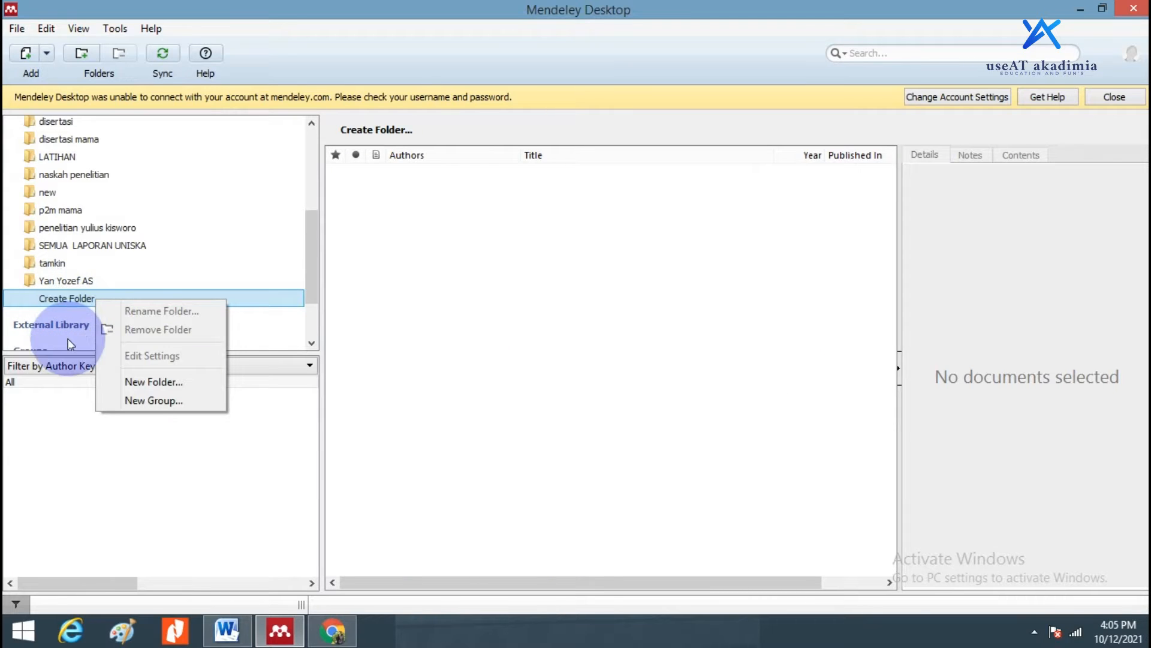
click(149, 382)
text(maghe)
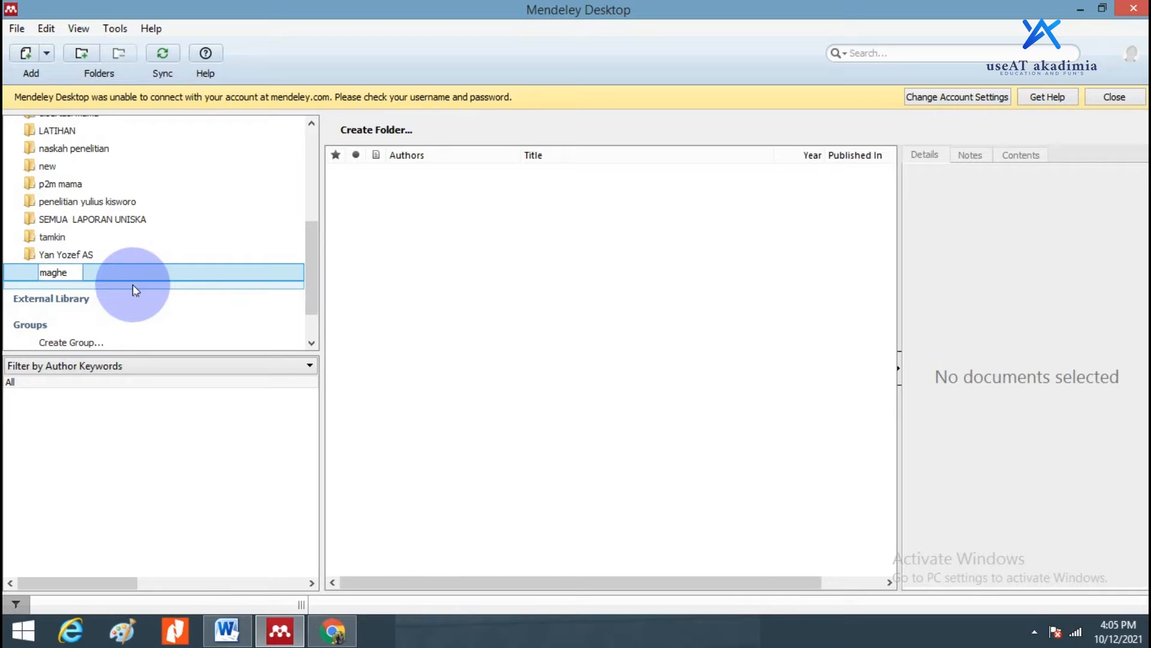
key(BackSpace)
key(BackSpace)
key(BackSpace)
text(ngrove)
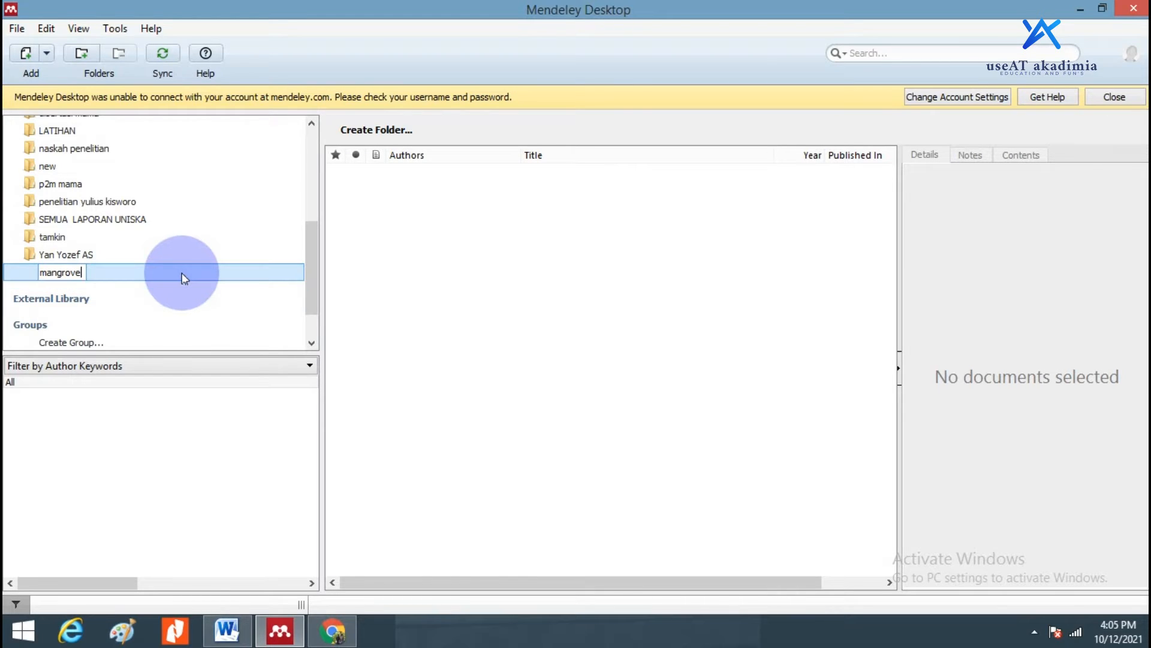
key(Return)
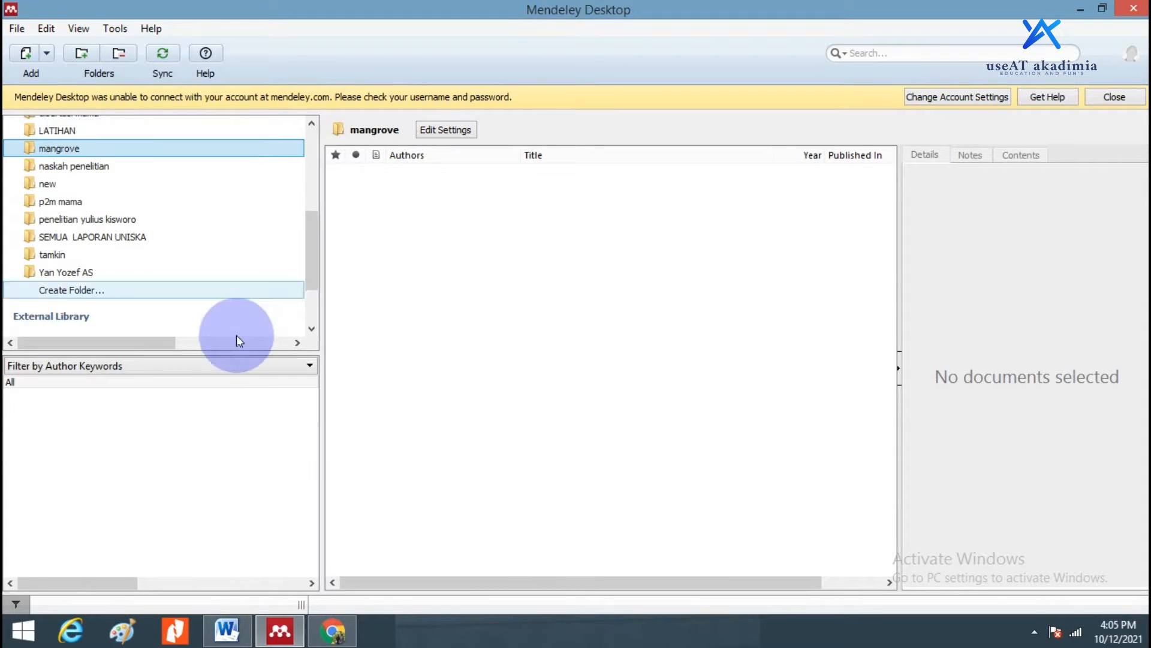
Switch to Chrome and search Google for "mnangrove dikalimatan selatan".
click(334, 630)
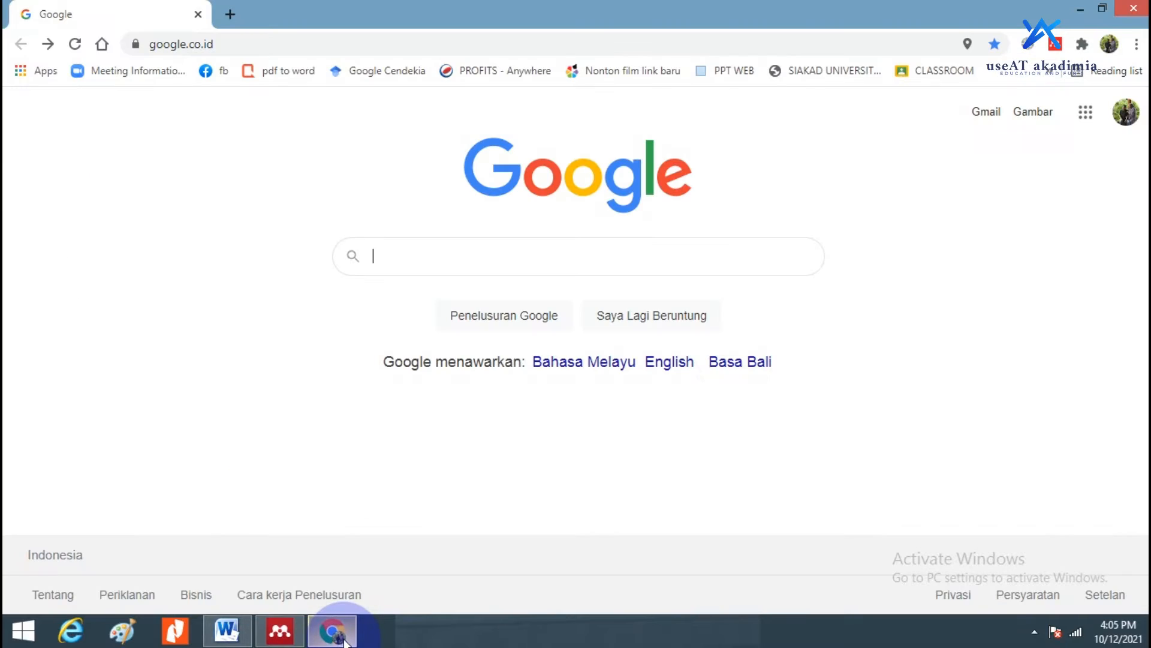
click(393, 266)
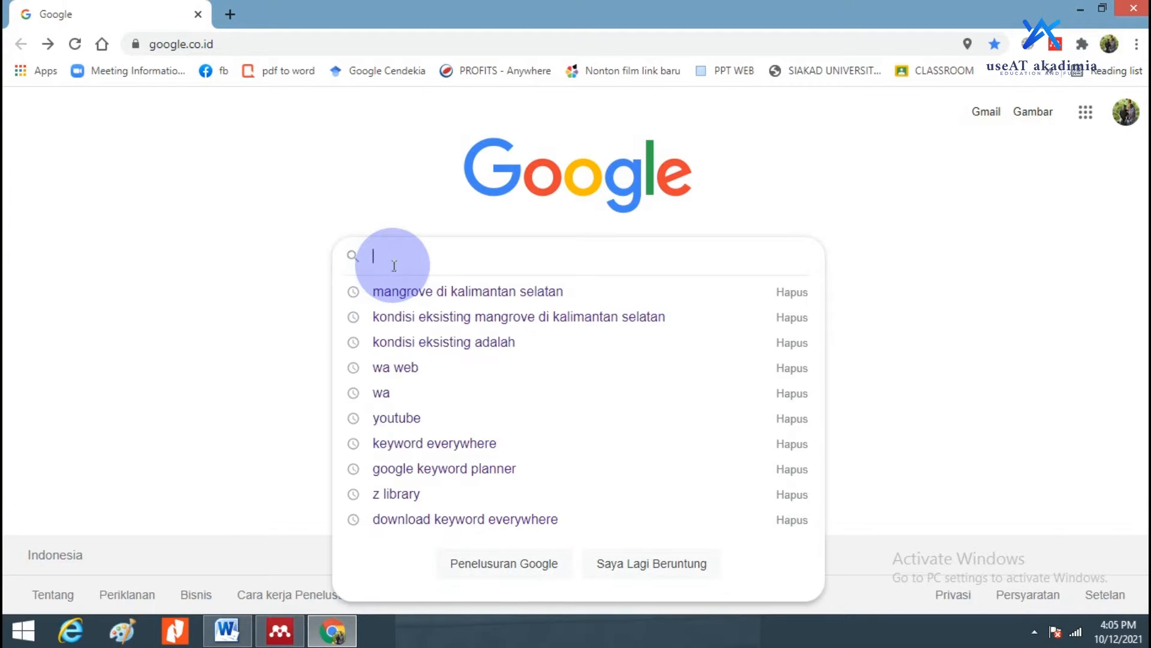
text(mnangrove di)
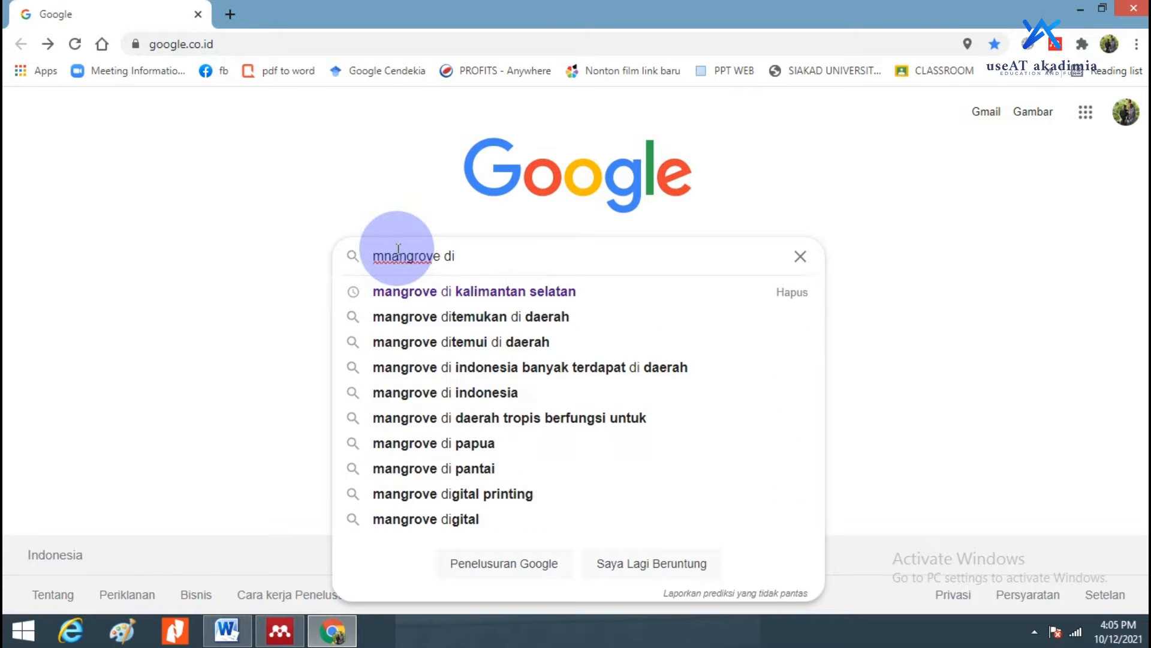
text(kali)
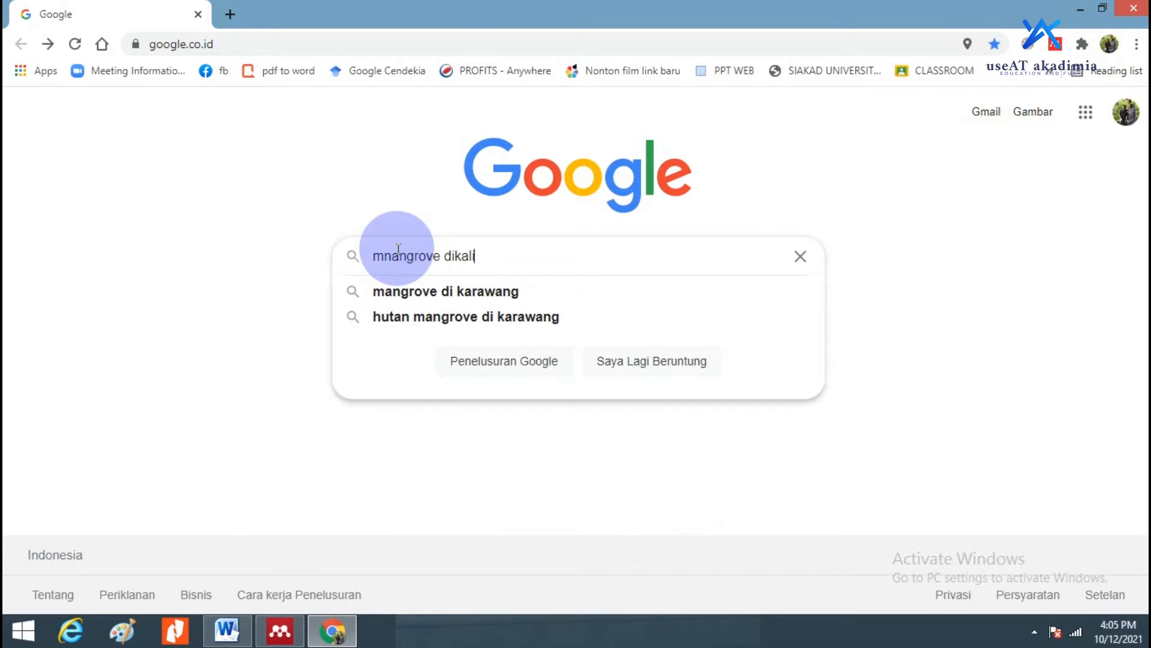
text(matan selatan)
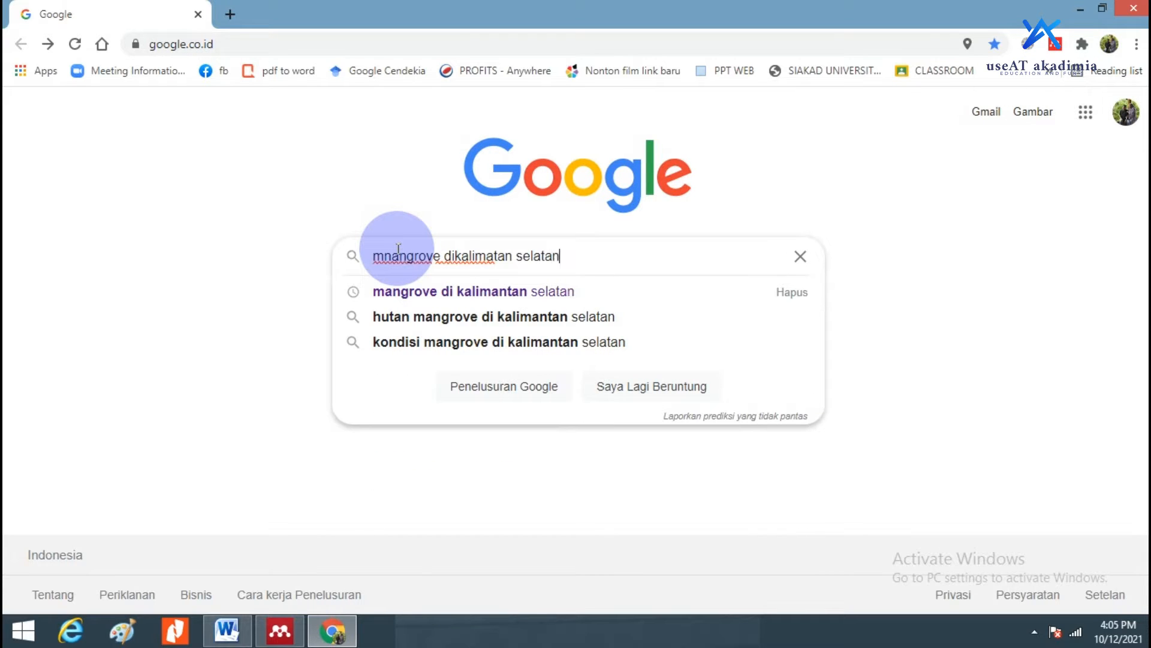
key(Return)
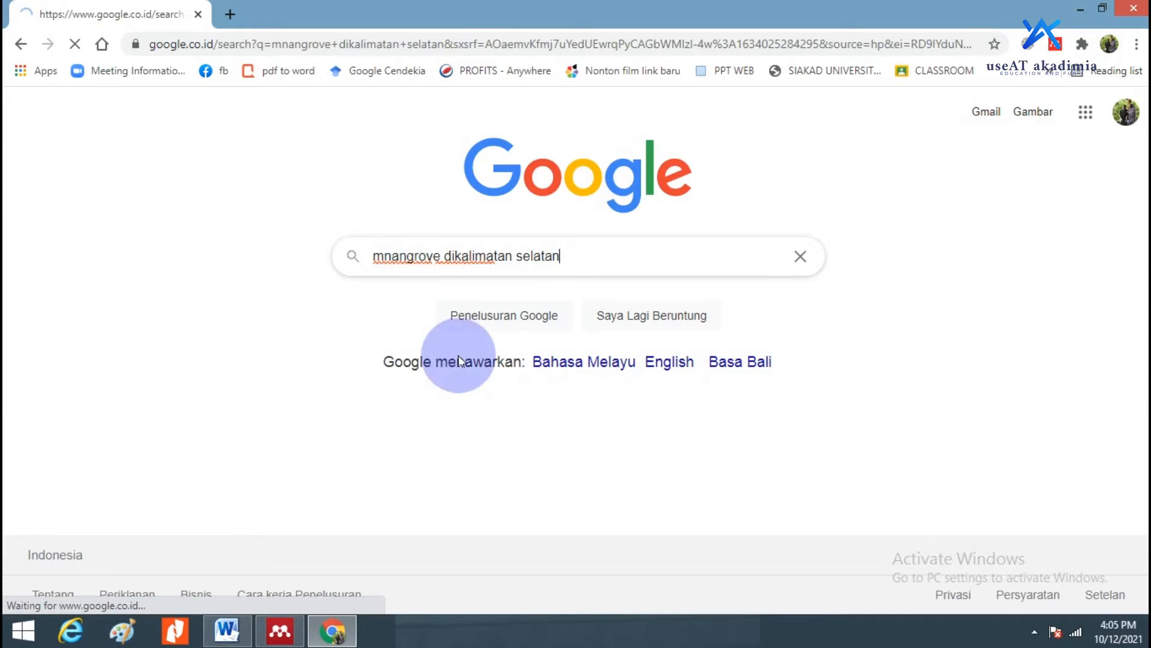
Open the Media Indonesia search result "Puluhan Ribu Hektar Kawasan Mangrove di Kalsel Rusak".
scroll(547, 298, down, 10)
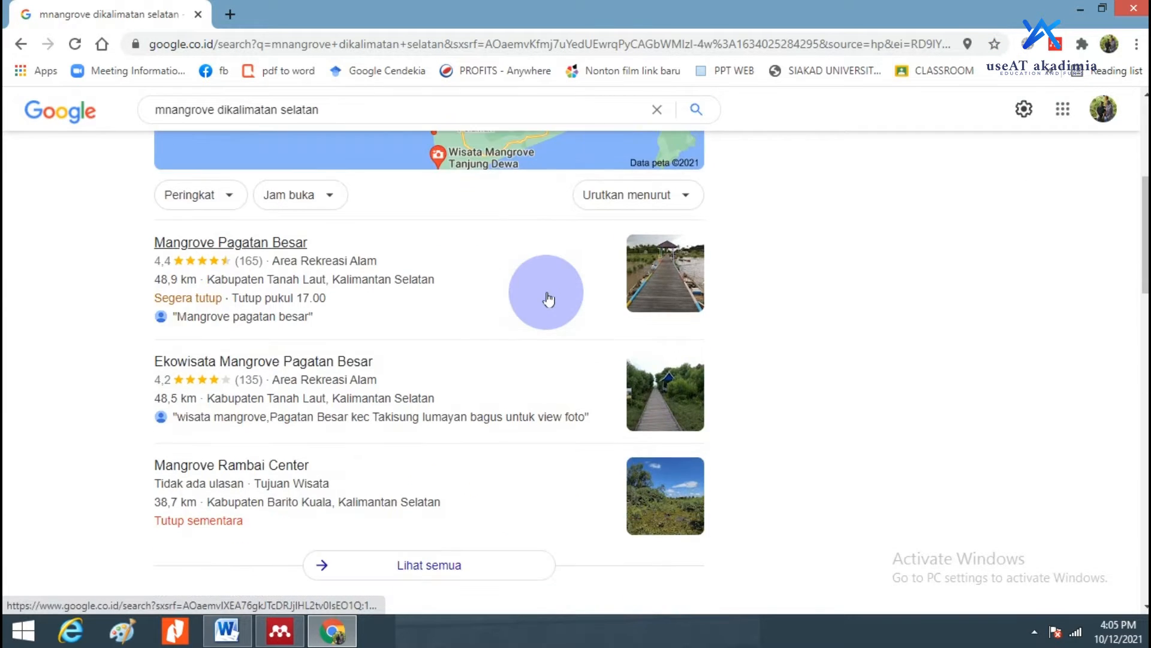
scroll(548, 298, down, 1)
scroll(547, 298, down, 3)
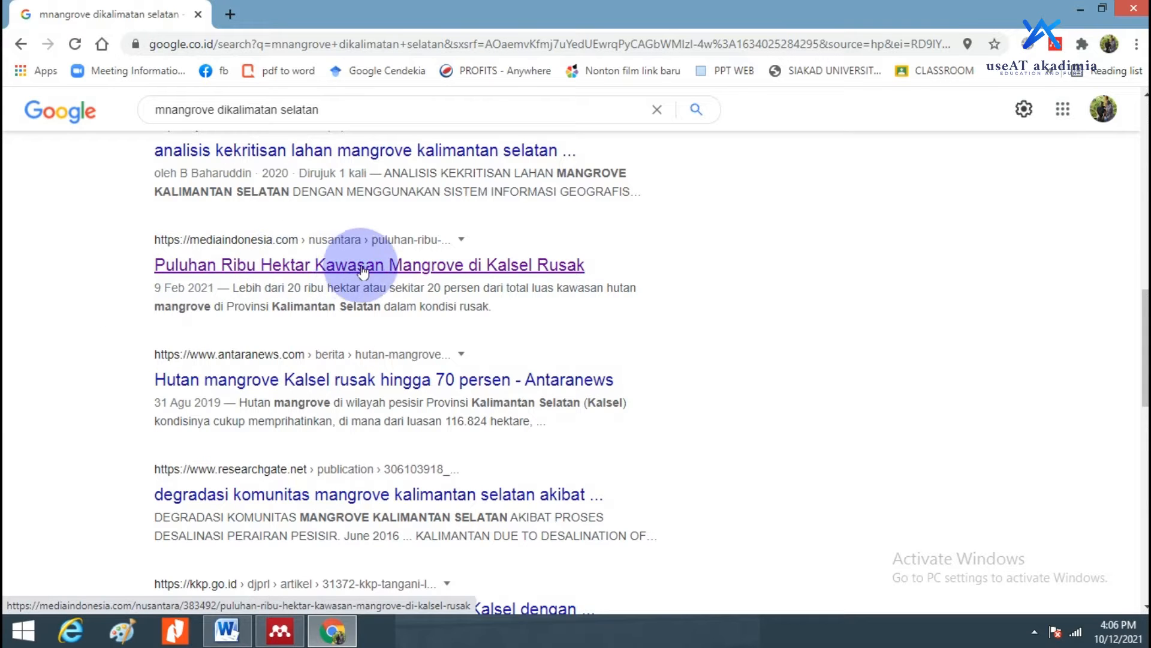
click(487, 275)
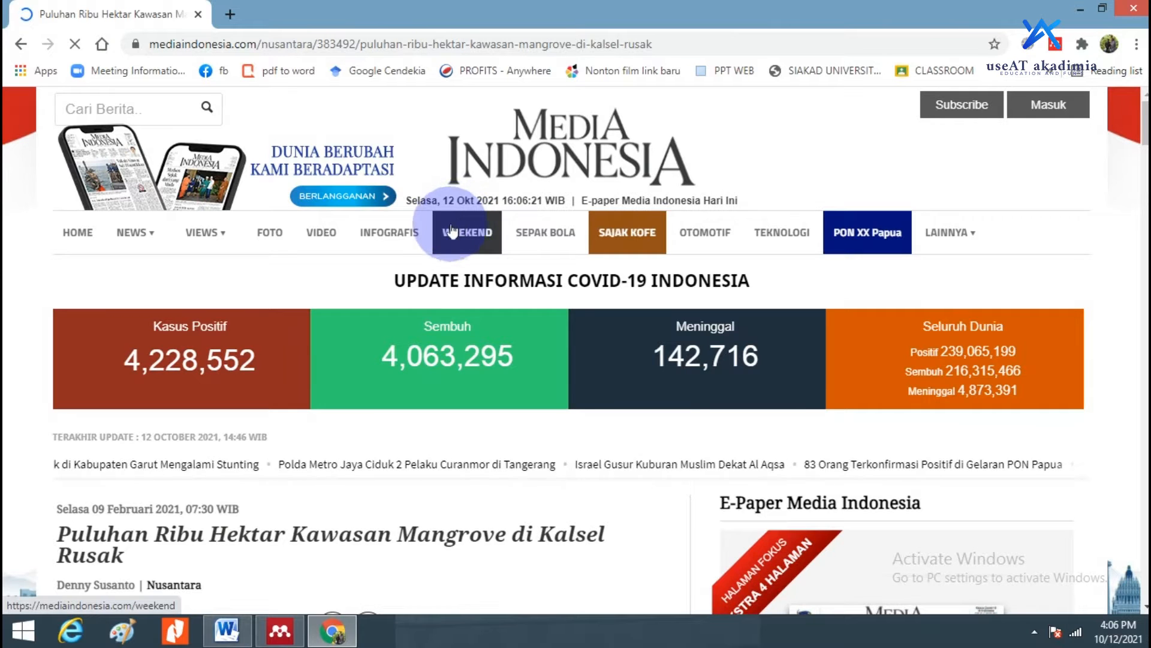
Copy the article's two paragraphs from "Kawasan konservasi di Kalsel" through "konservasi ini masih tinggi.".
scroll(154, 441, down, 3)
scroll(162, 420, down, 1)
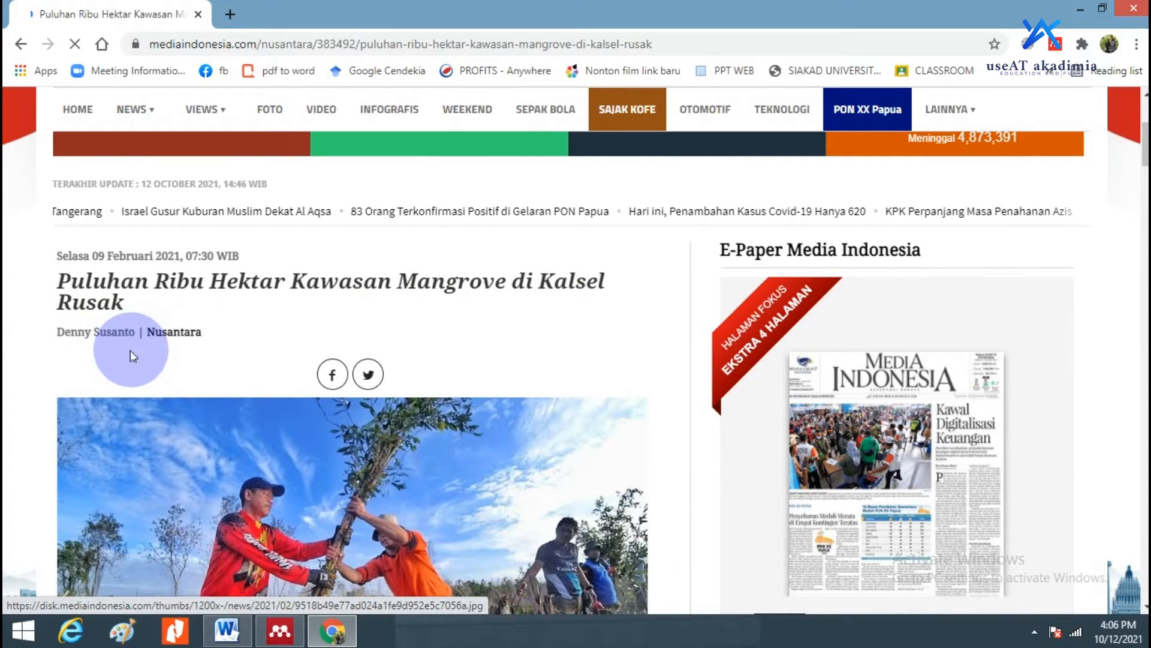
scroll(268, 360, down, 13)
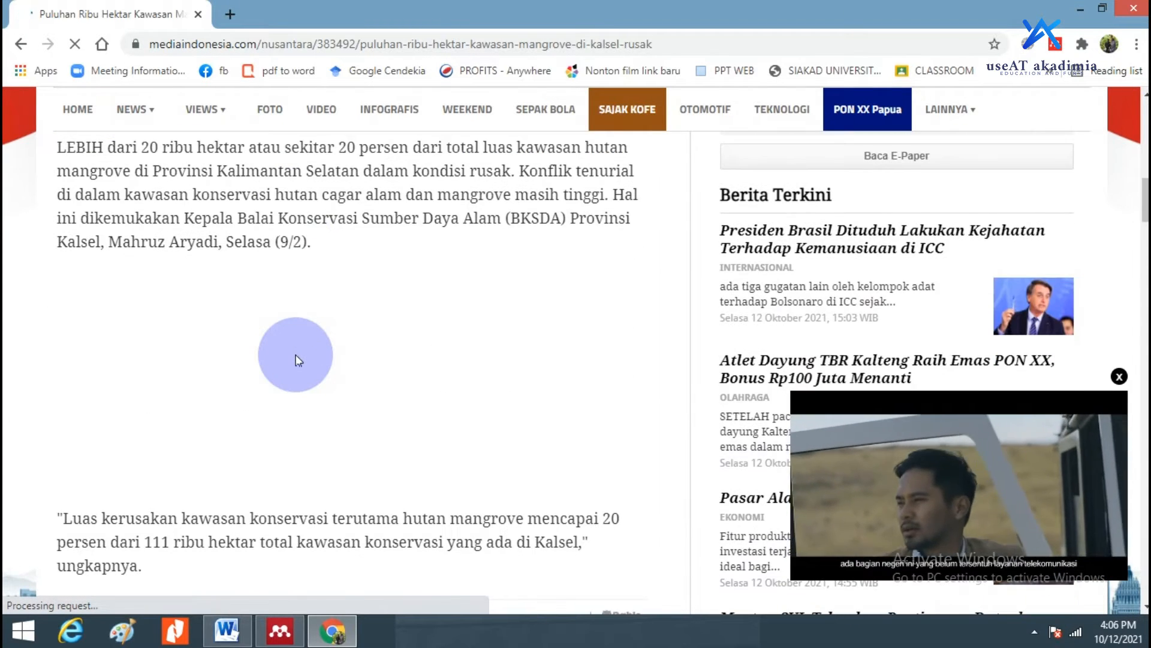
scroll(296, 360, down, 2)
scroll(296, 360, down, 4)
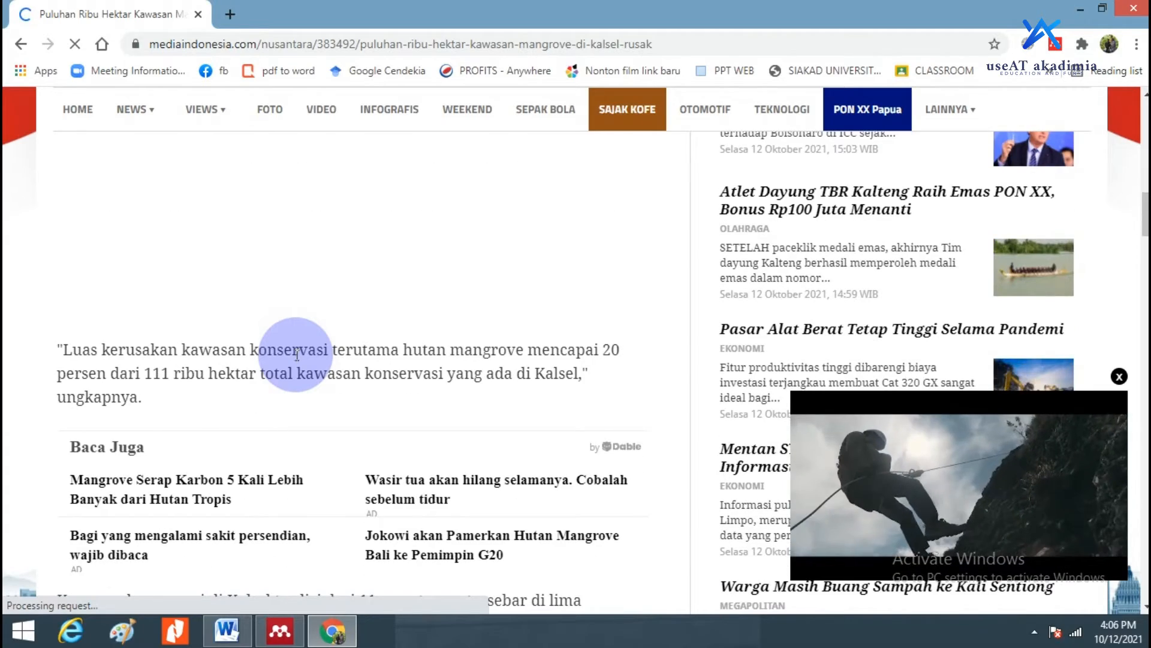
scroll(296, 360, down, 7)
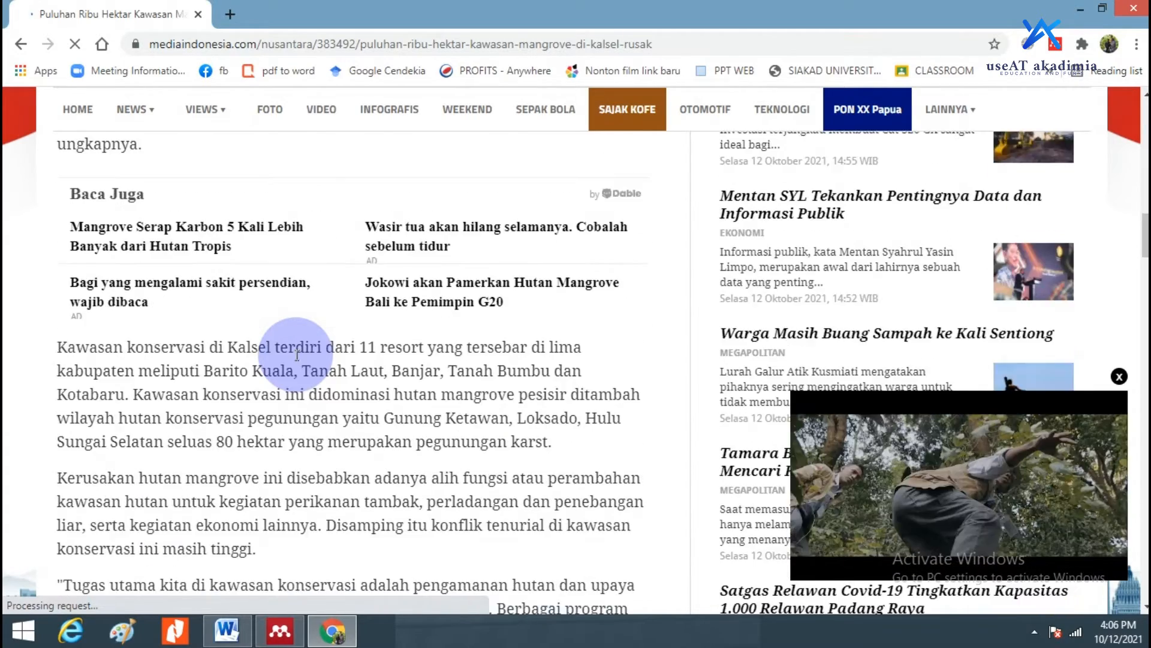
scroll(296, 360, up, 3)
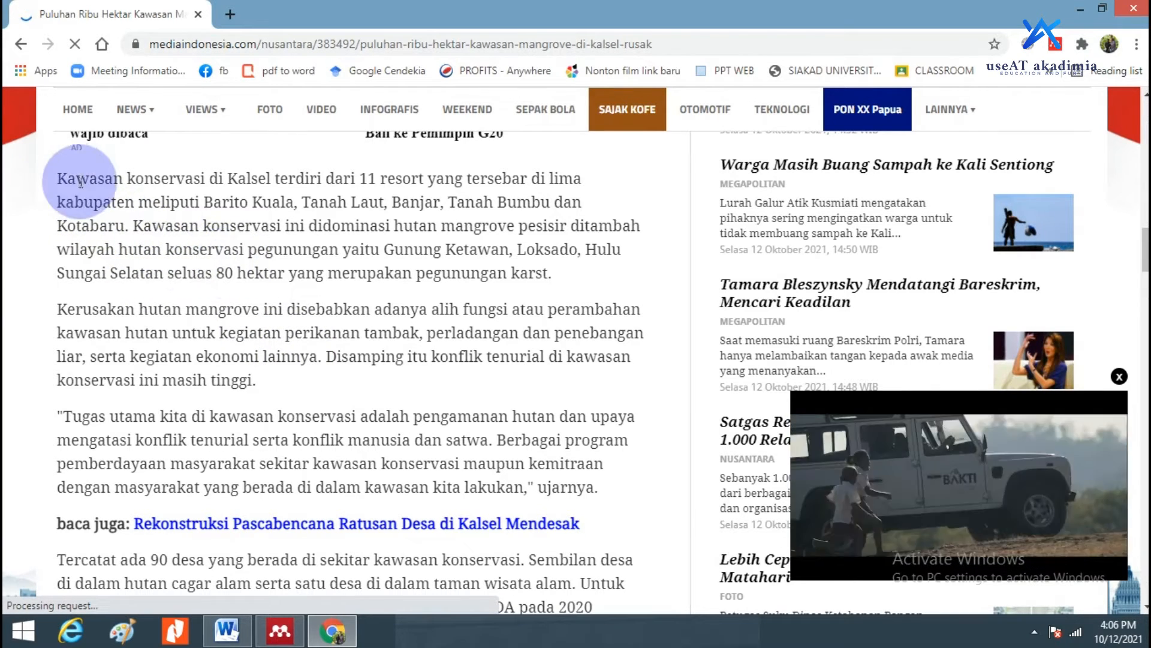
drag(333, 226, 58, 178)
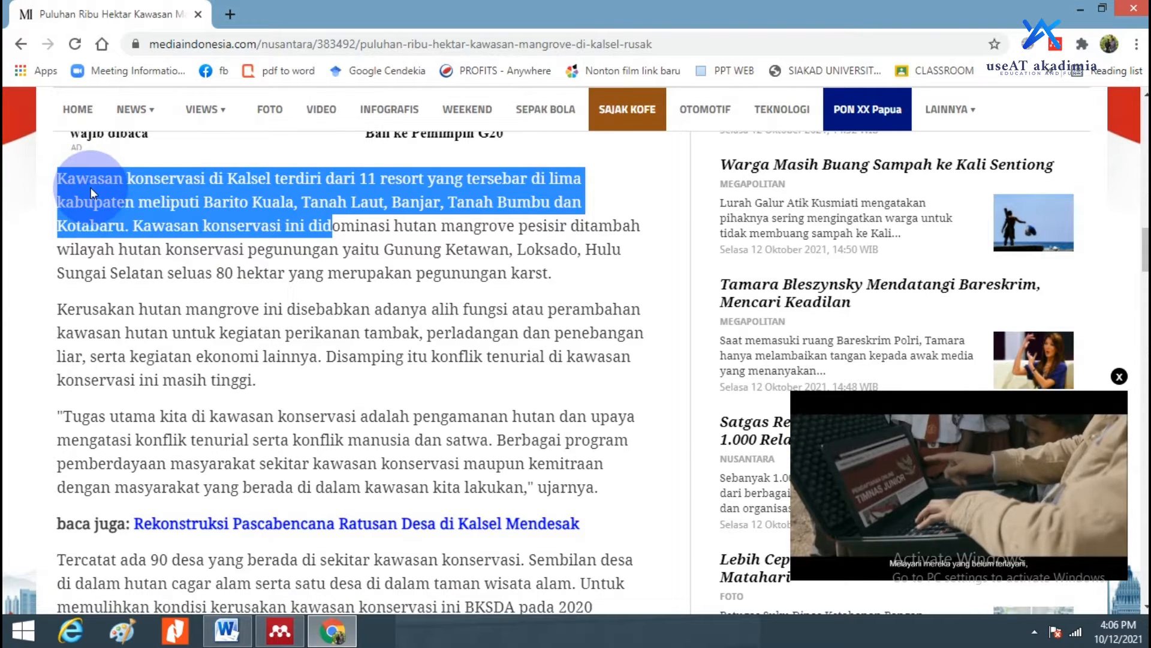
click(61, 181)
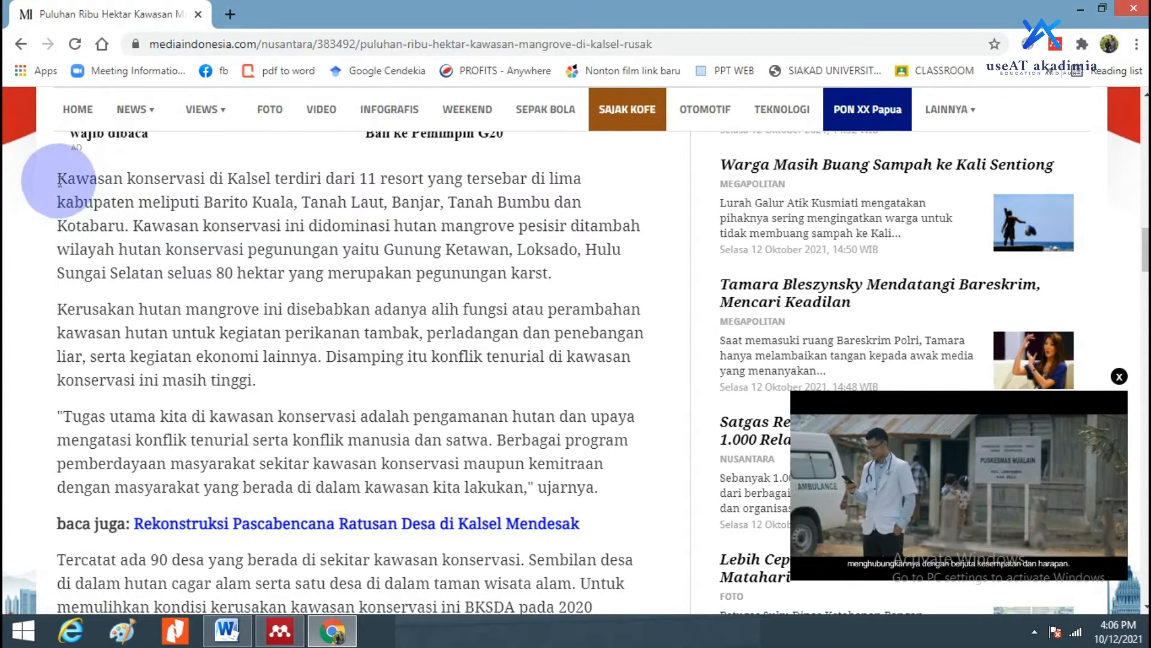
drag(60, 182, 619, 394)
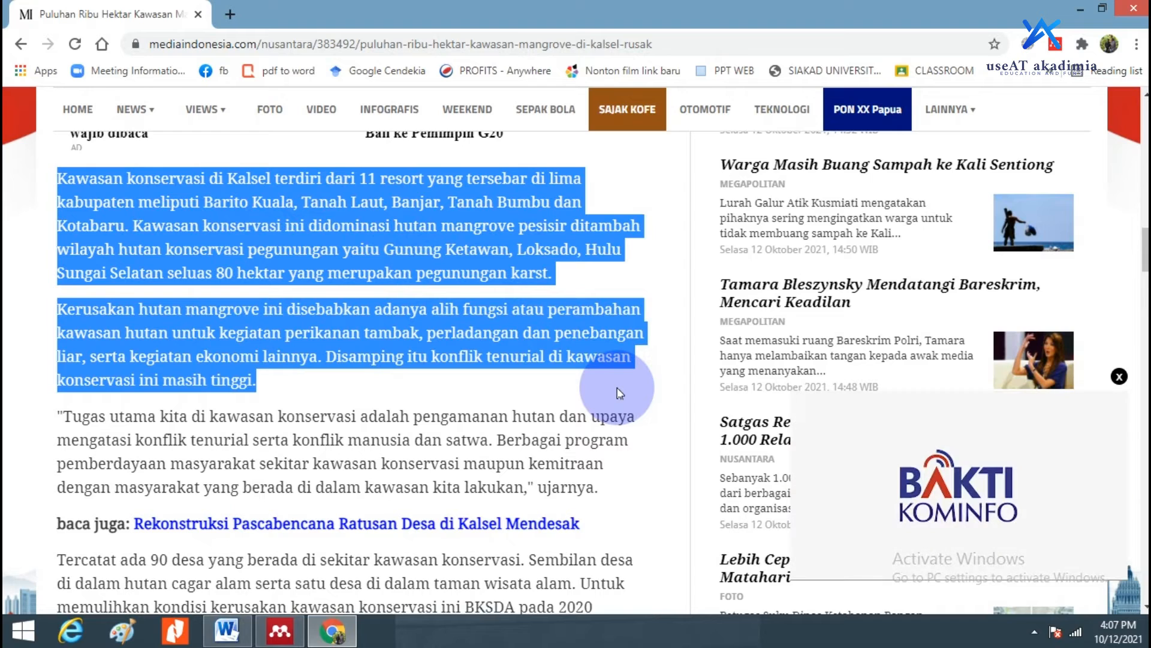
right_click(267, 228)
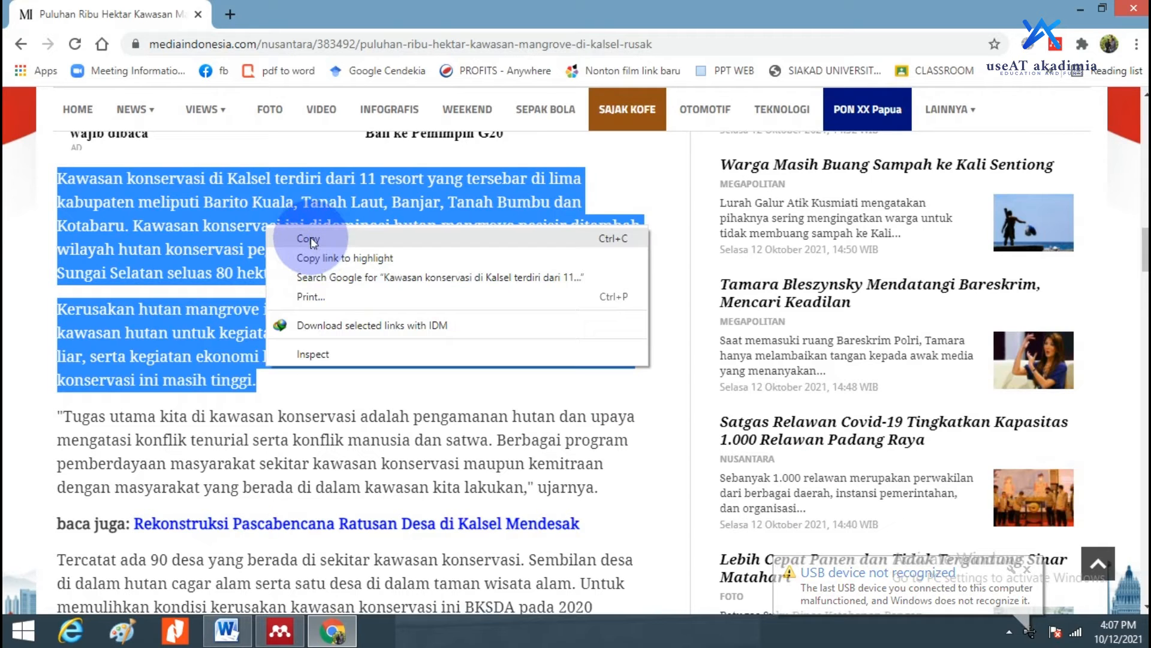
click(310, 238)
Switch to the Word document and paste the copied paragraphs as text only below "Latar Belakang".
click(227, 631)
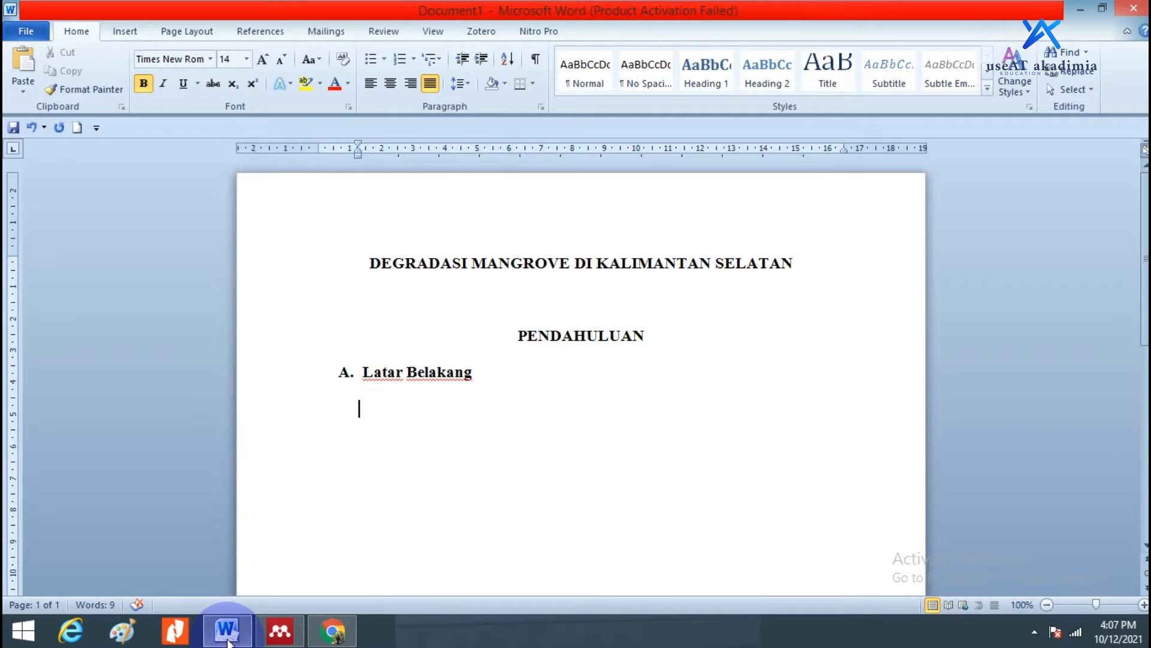
click(374, 412)
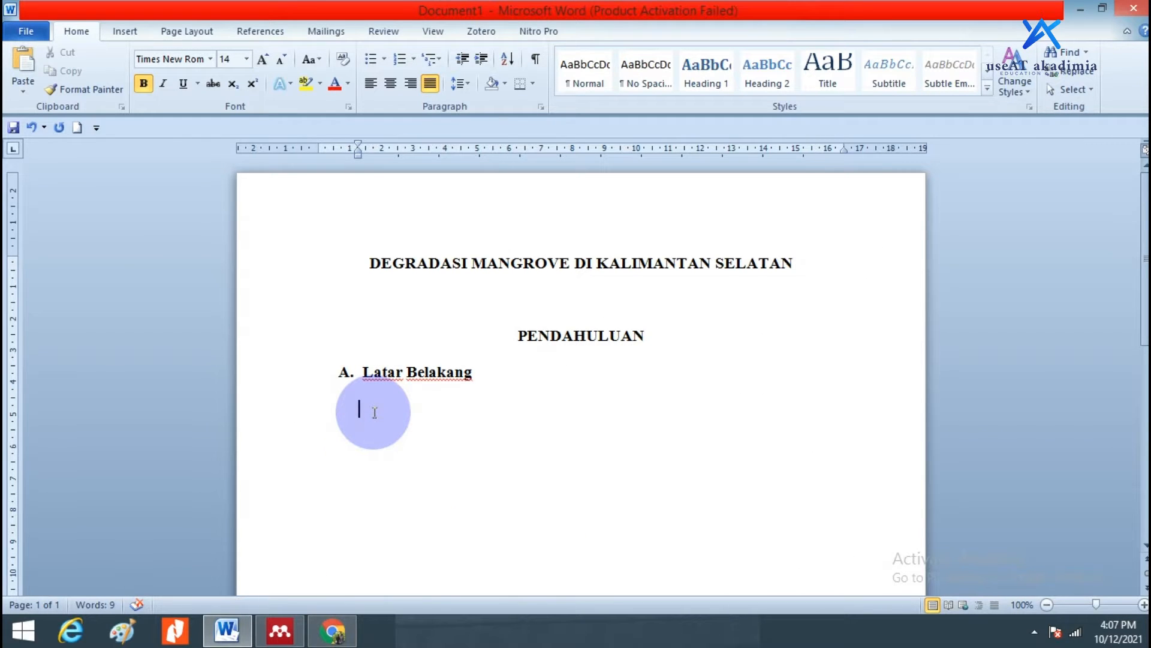
right_click(374, 412)
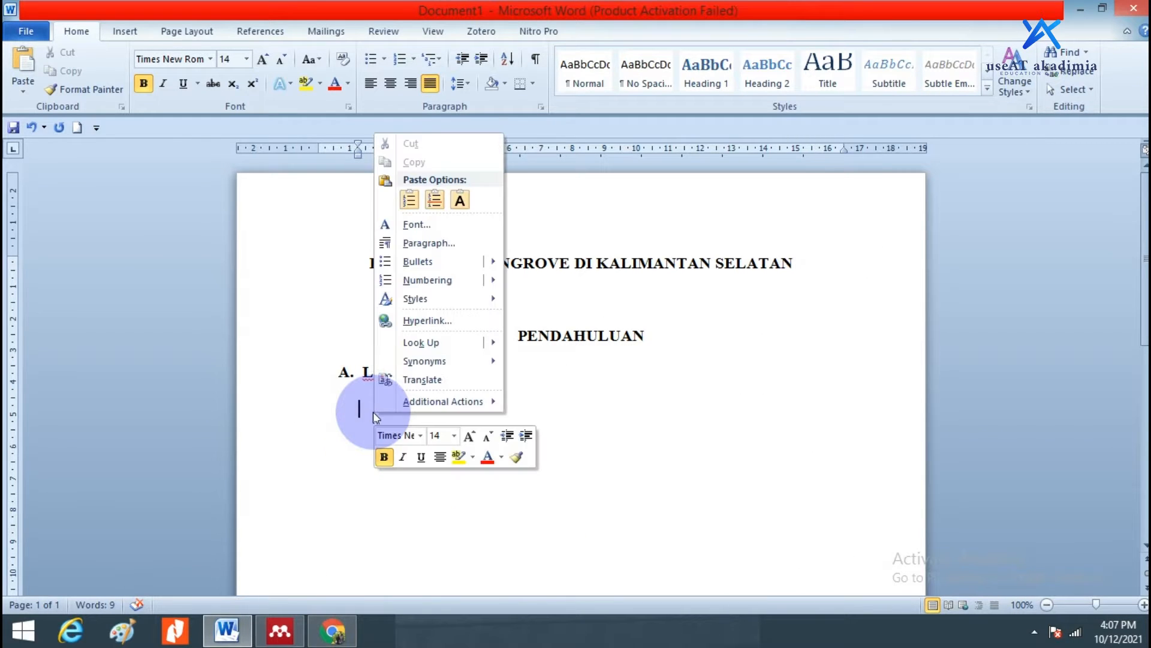
click(460, 200)
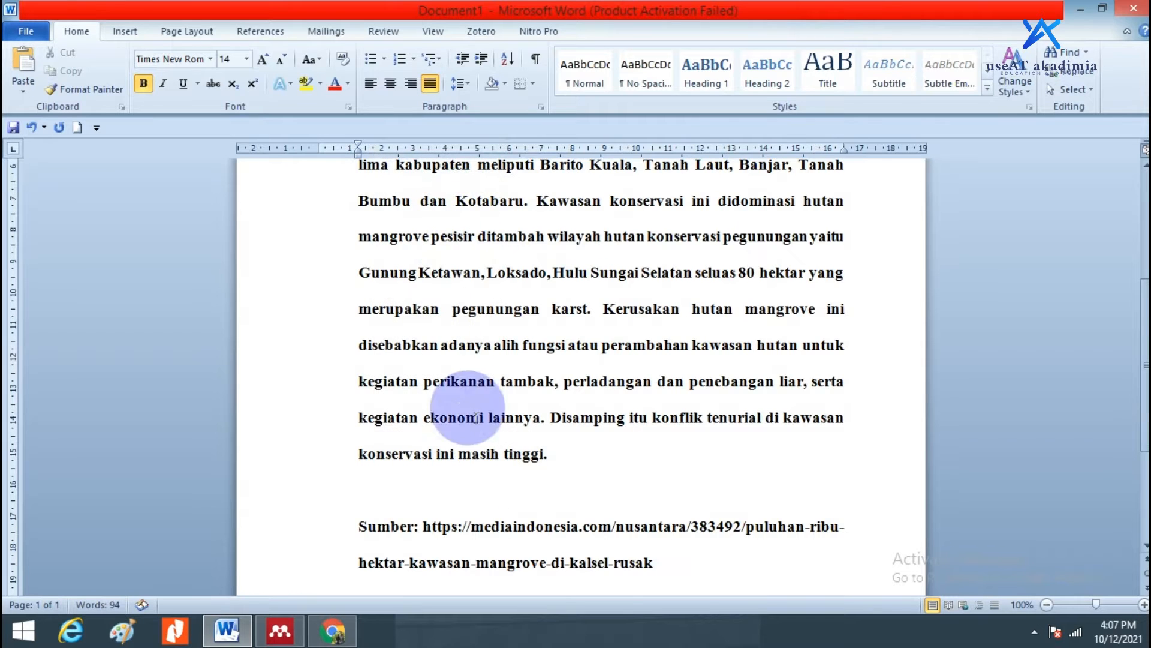
Remove the "Sumber" link line below the pasted text and indent the first line of the paragraph.
scroll(641, 583, up, 1)
scroll(654, 585, up, 3)
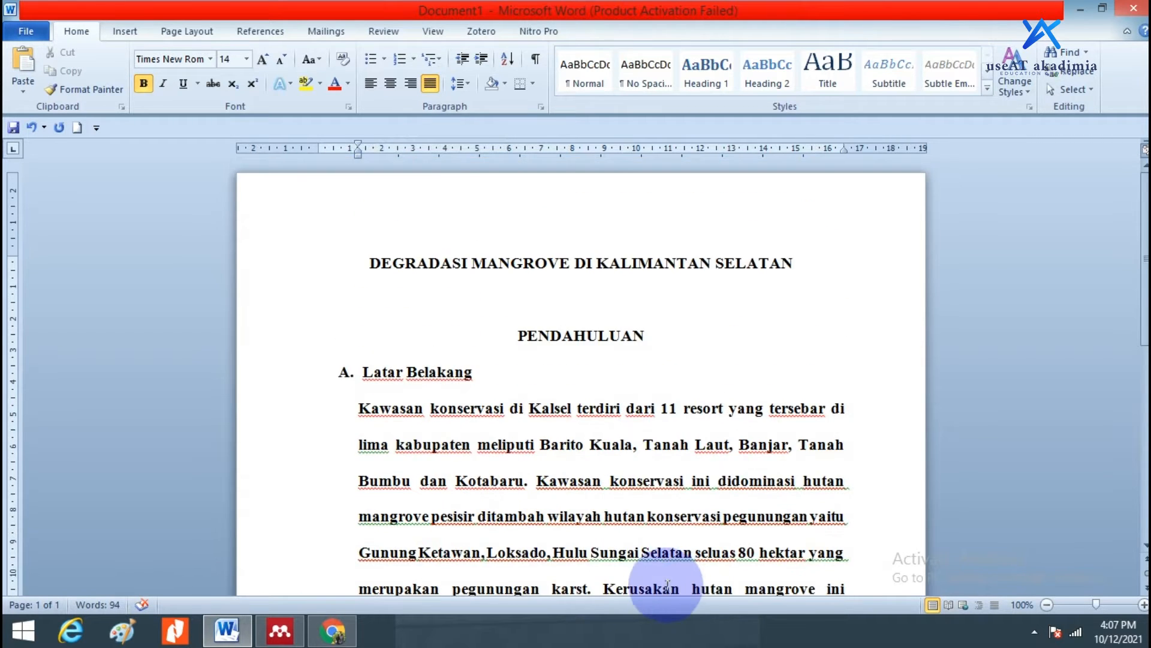
scroll(638, 570, down, 4)
click(591, 491)
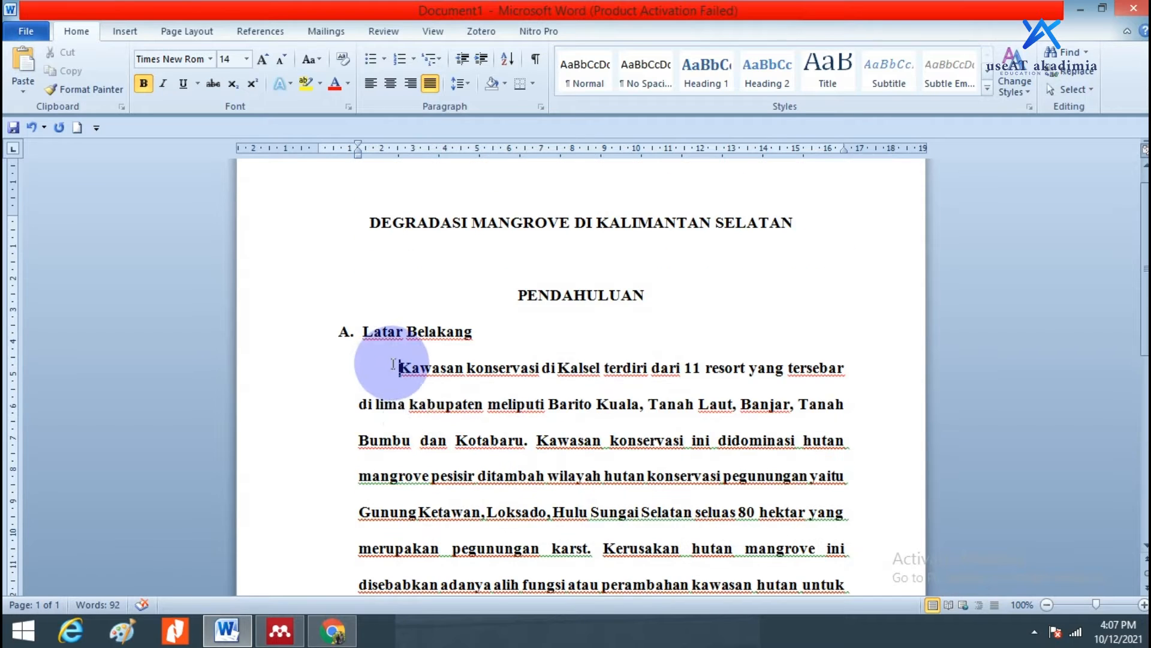
drag(395, 365, 593, 312)
key(ctrl+l)
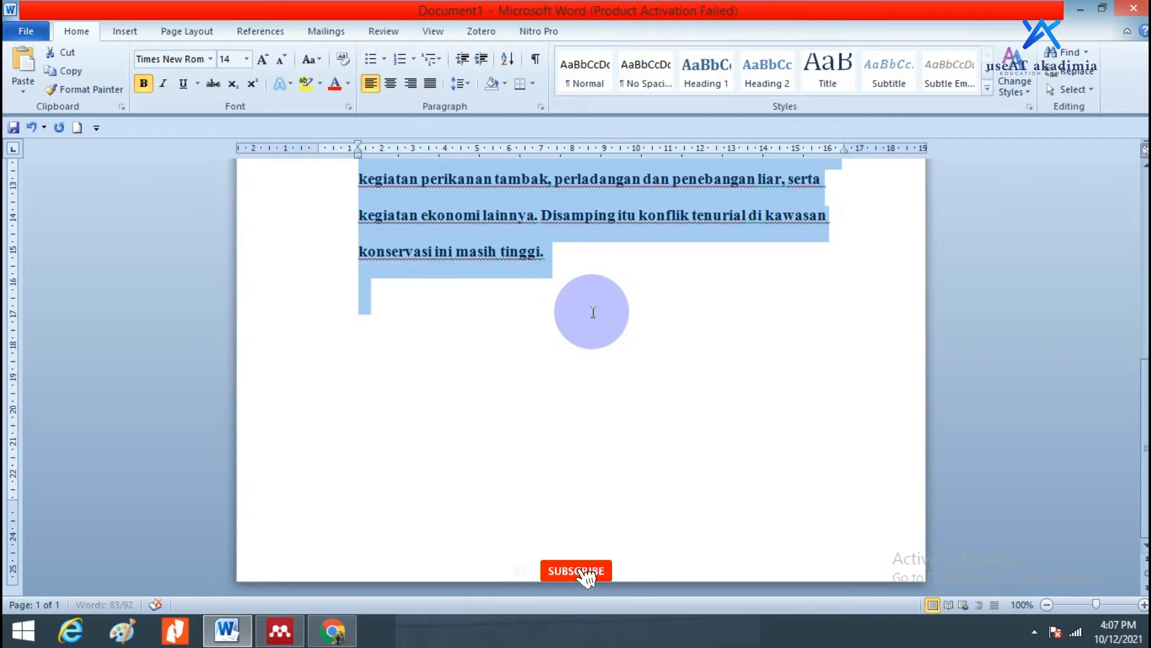
key(ctrl+z)
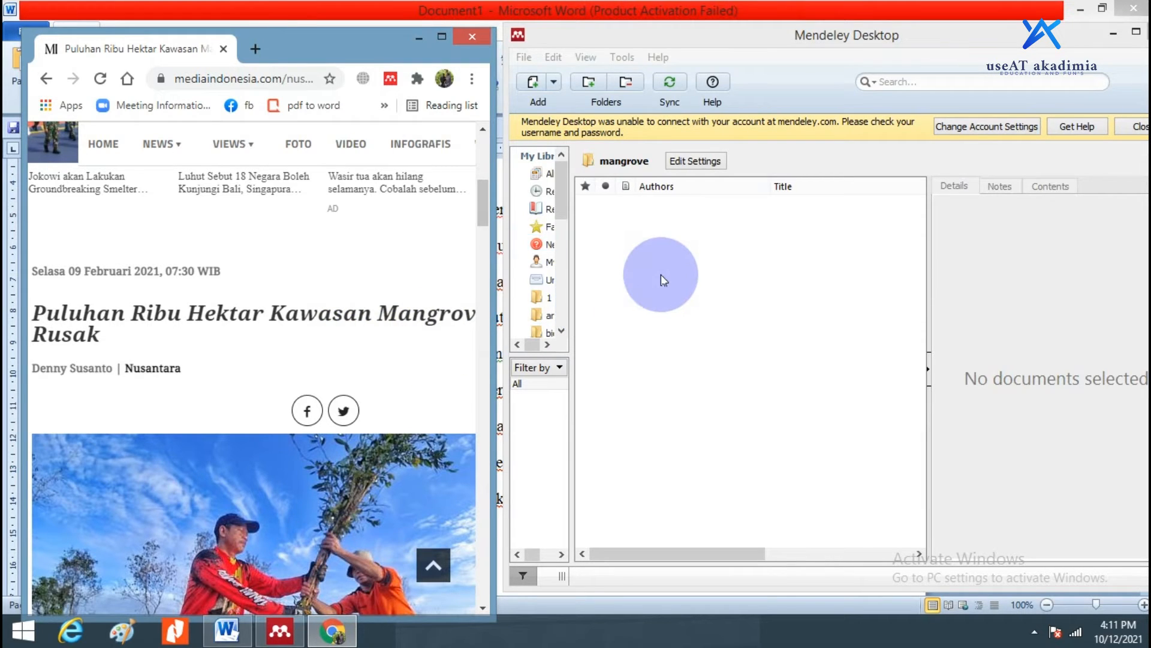
Switch to Mendeley Desktop and start a manual entry in the mangrove folder with the document type Web Page.
click(661, 274)
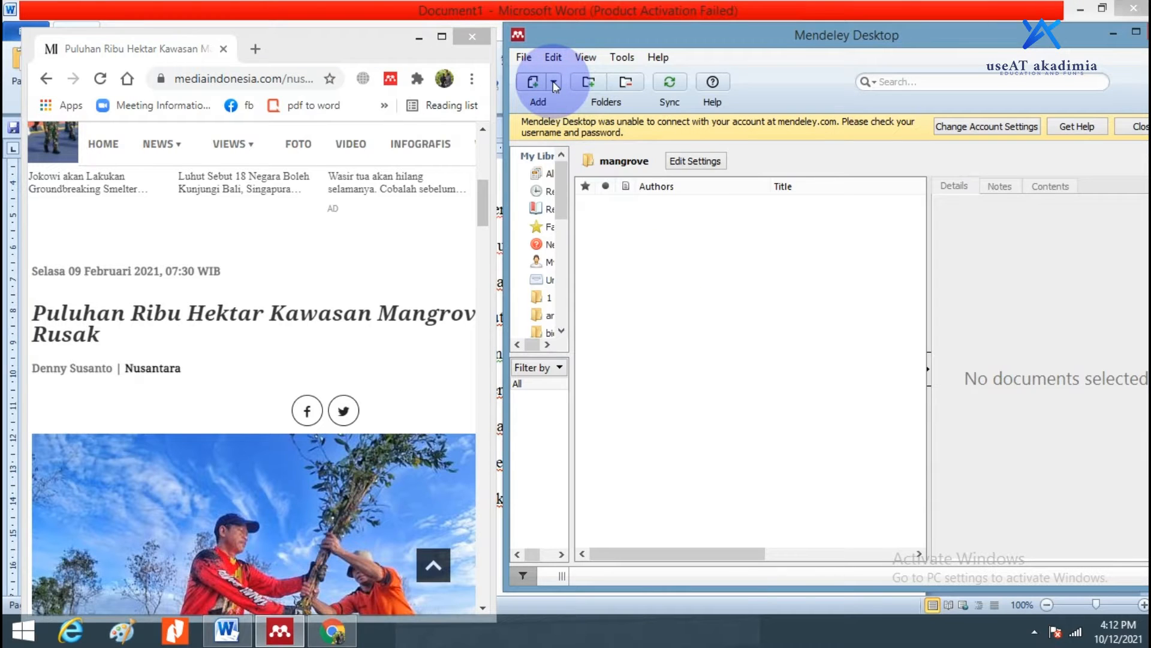
click(553, 82)
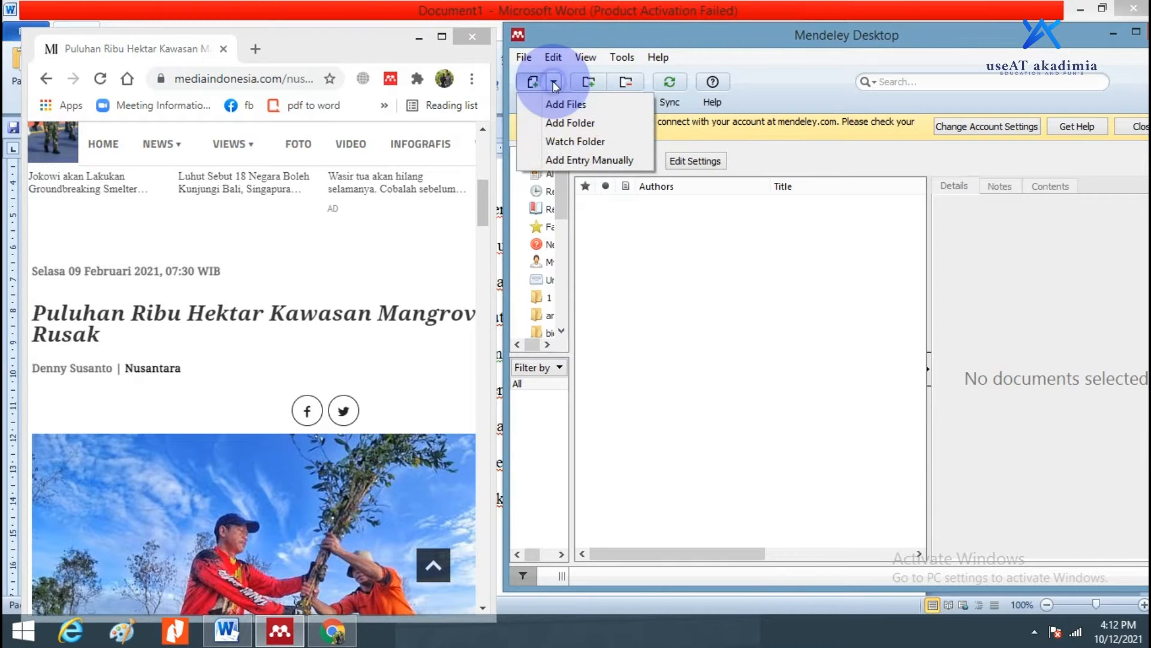
click(588, 161)
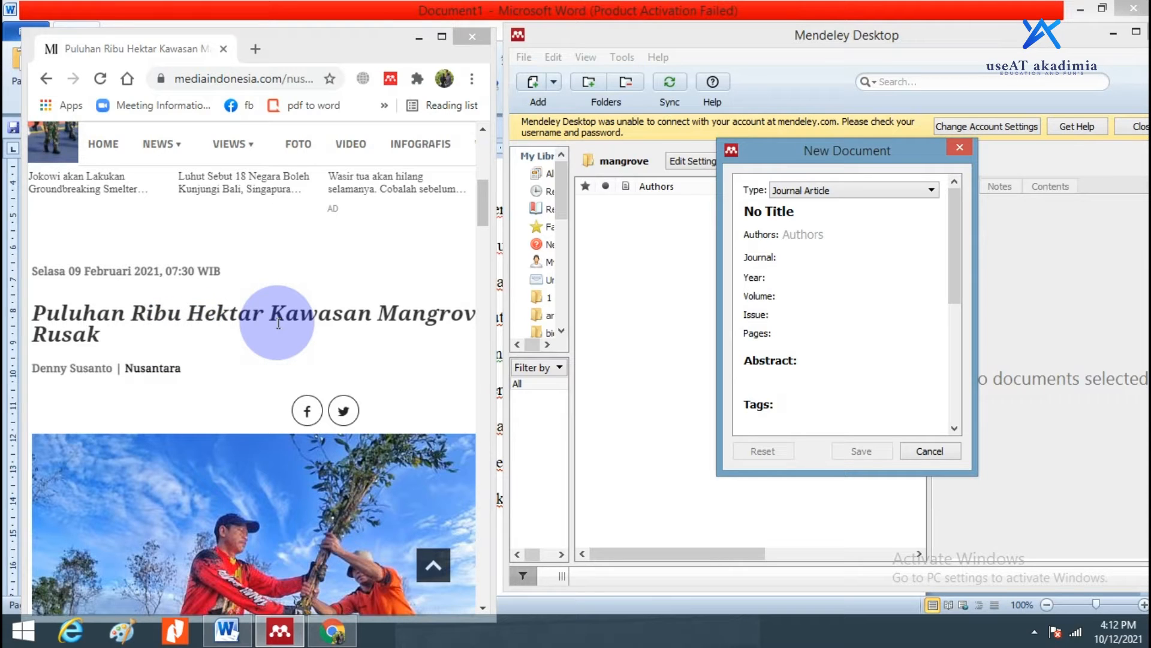
click(869, 191)
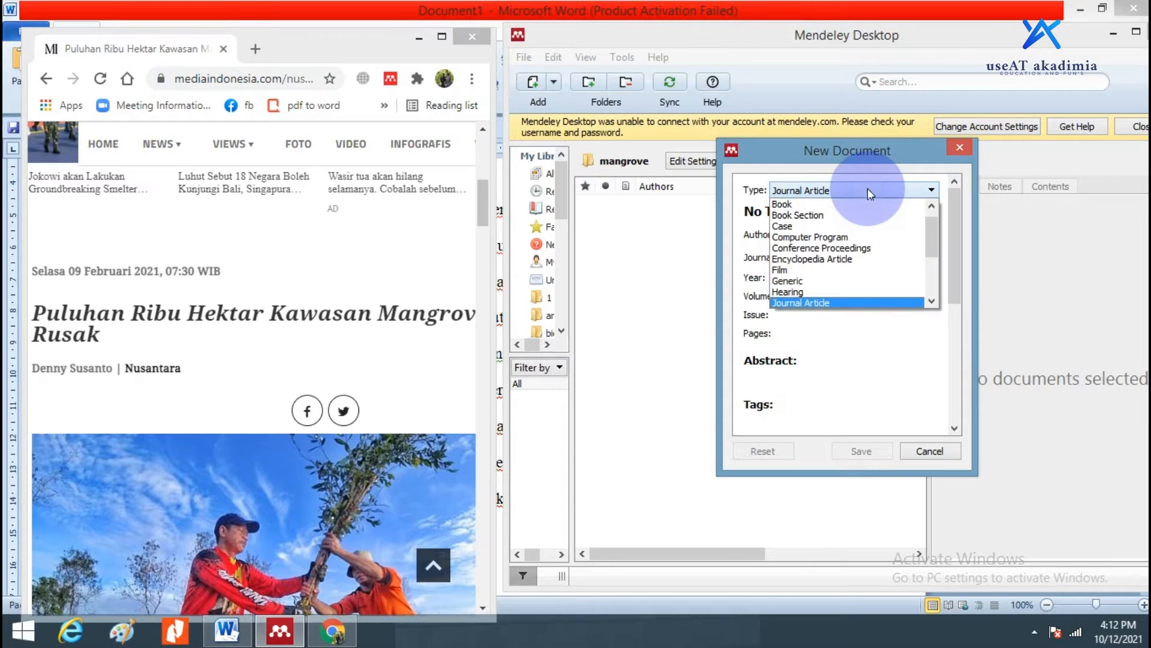
click(811, 297)
click(812, 215)
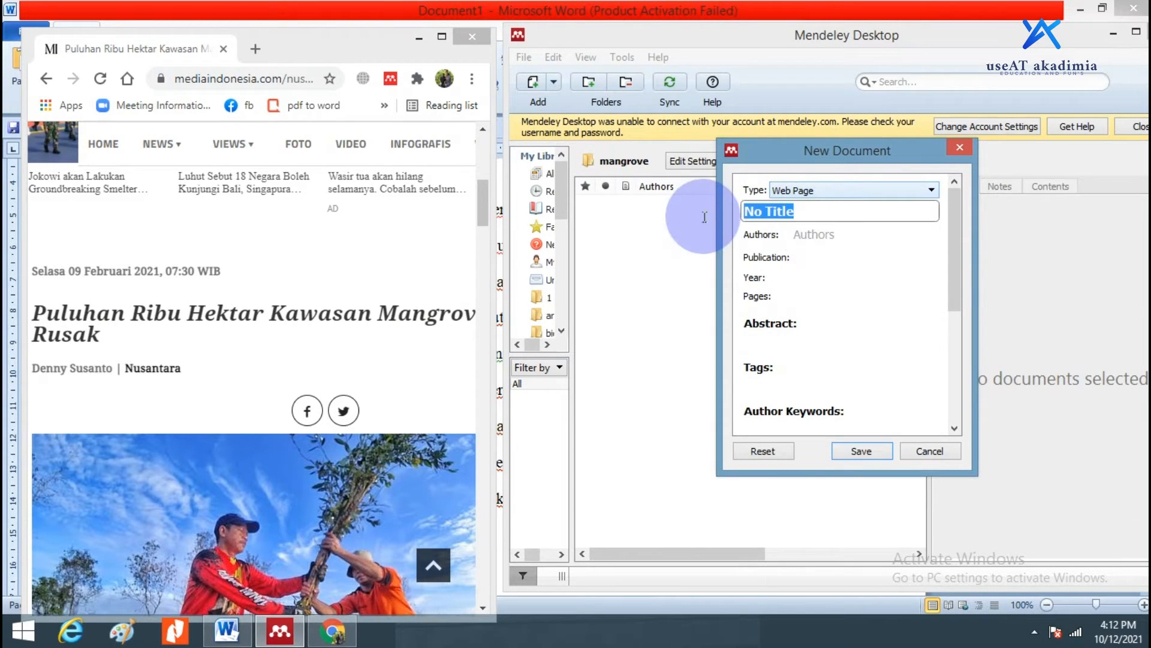
Copy the article headline "Puluhan Ribu Hektar Kawasan Mangrove di Kalsel Rusak" from the web page into the new entry's title.
click(801, 214)
click(869, 219)
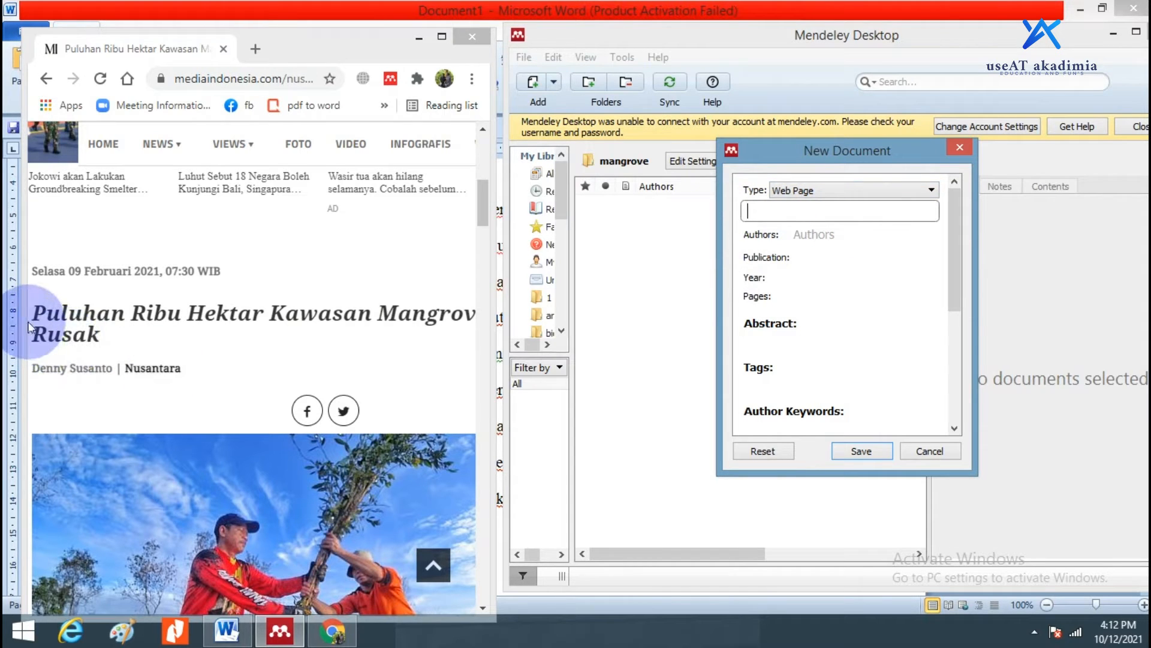
drag(33, 321, 109, 342)
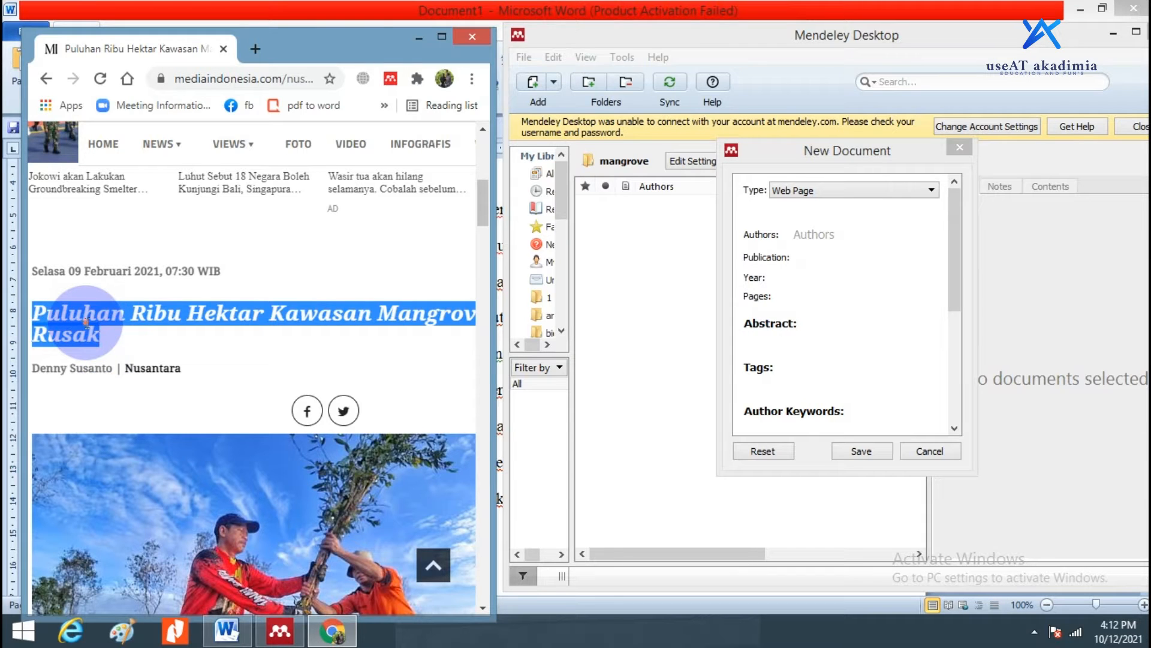
right_click(86, 322)
click(140, 335)
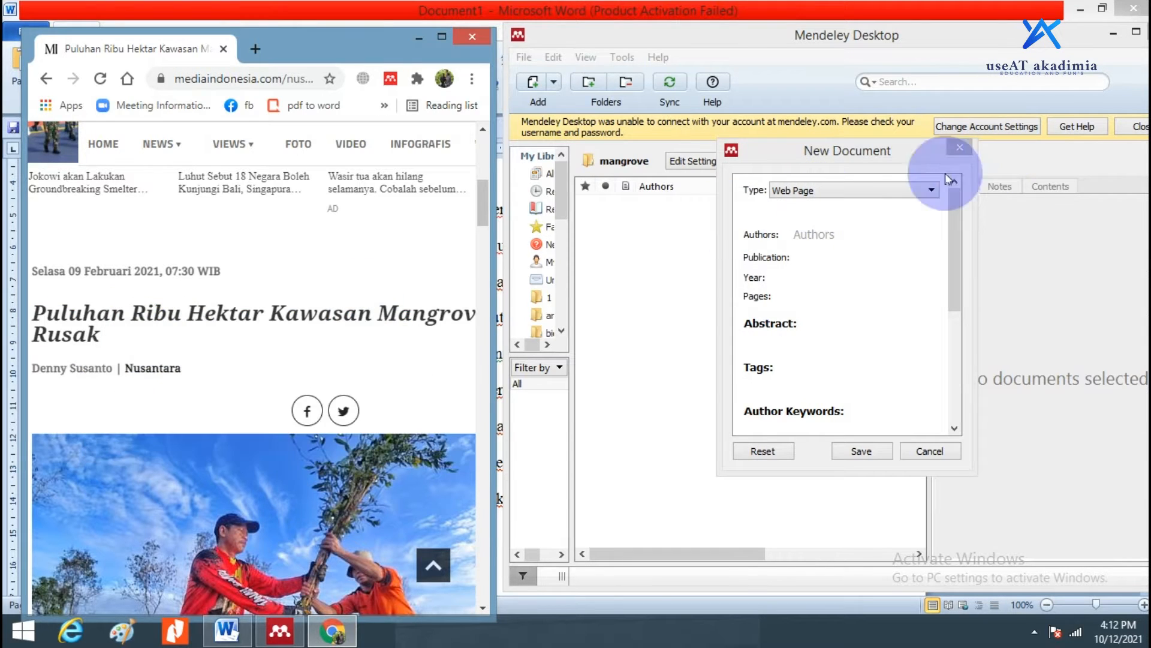
click(824, 235)
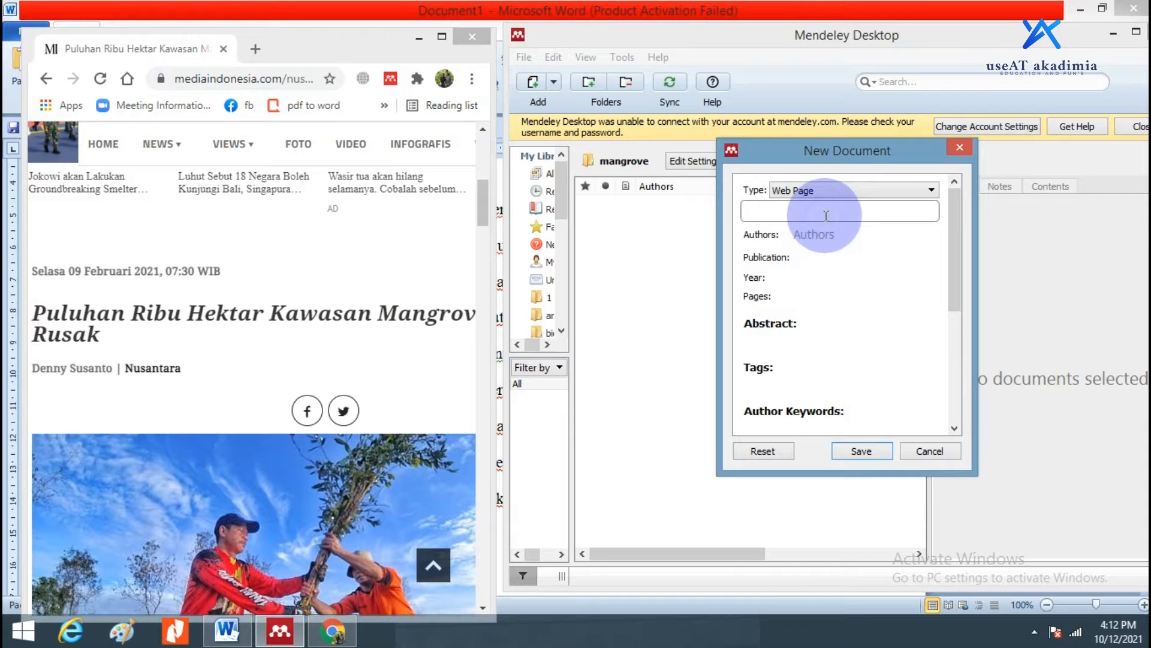
click(827, 217)
key(ctrl+v)
Enter the article author's name in the Authors field in last name, first name order.
click(817, 285)
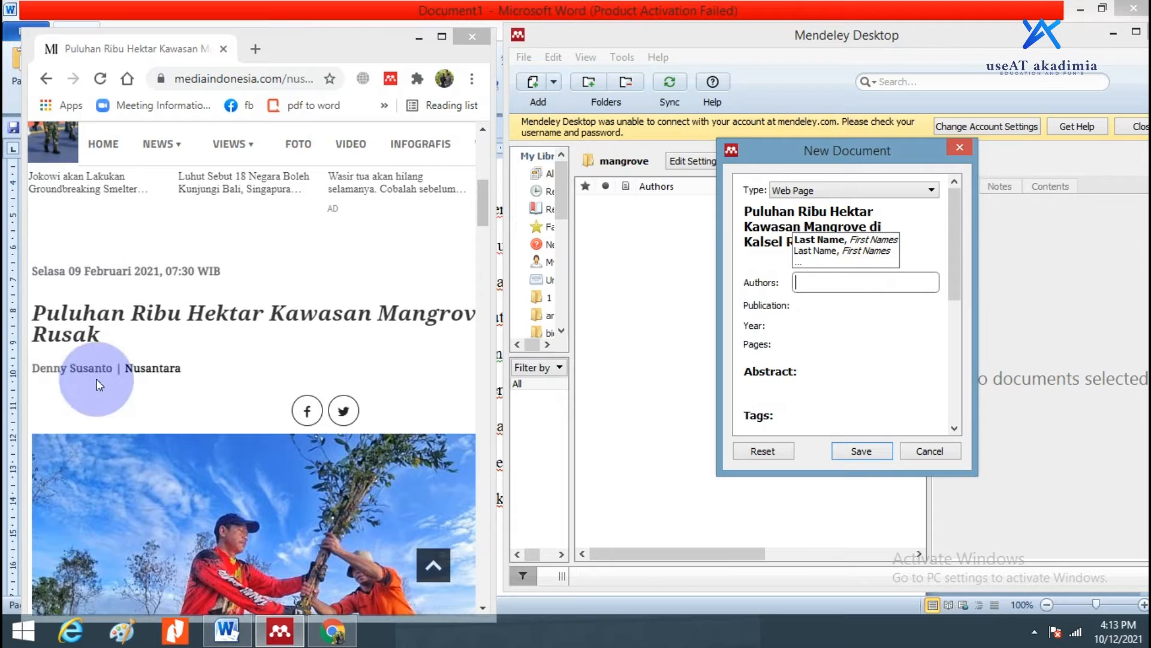
drag(31, 369, 113, 368)
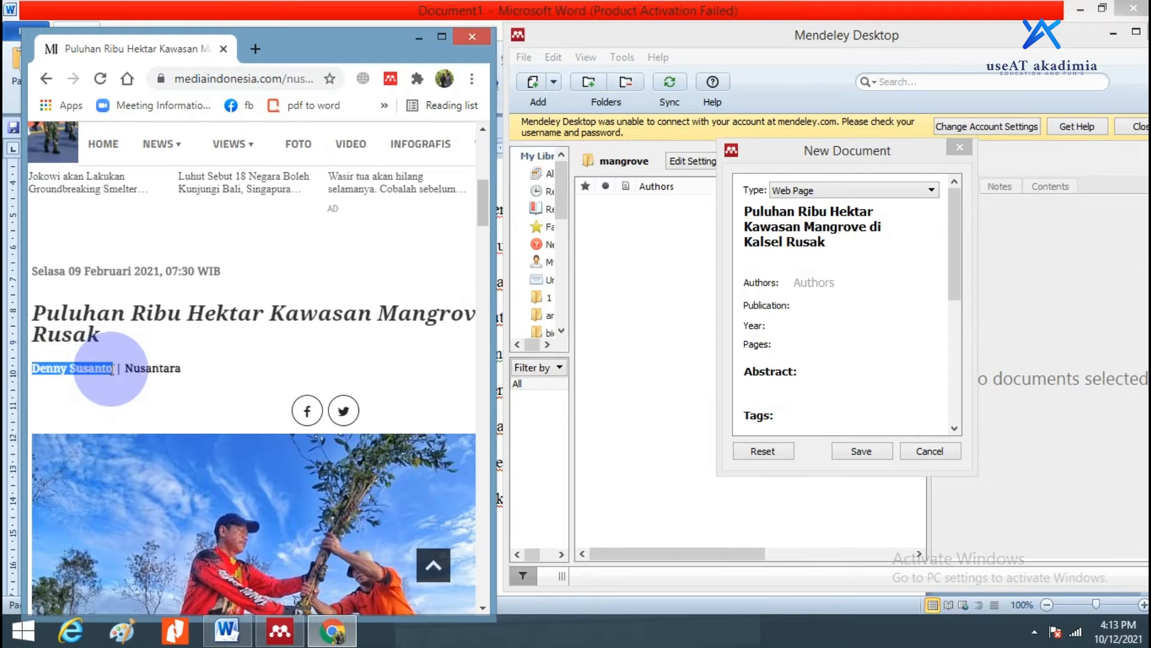
click(820, 283)
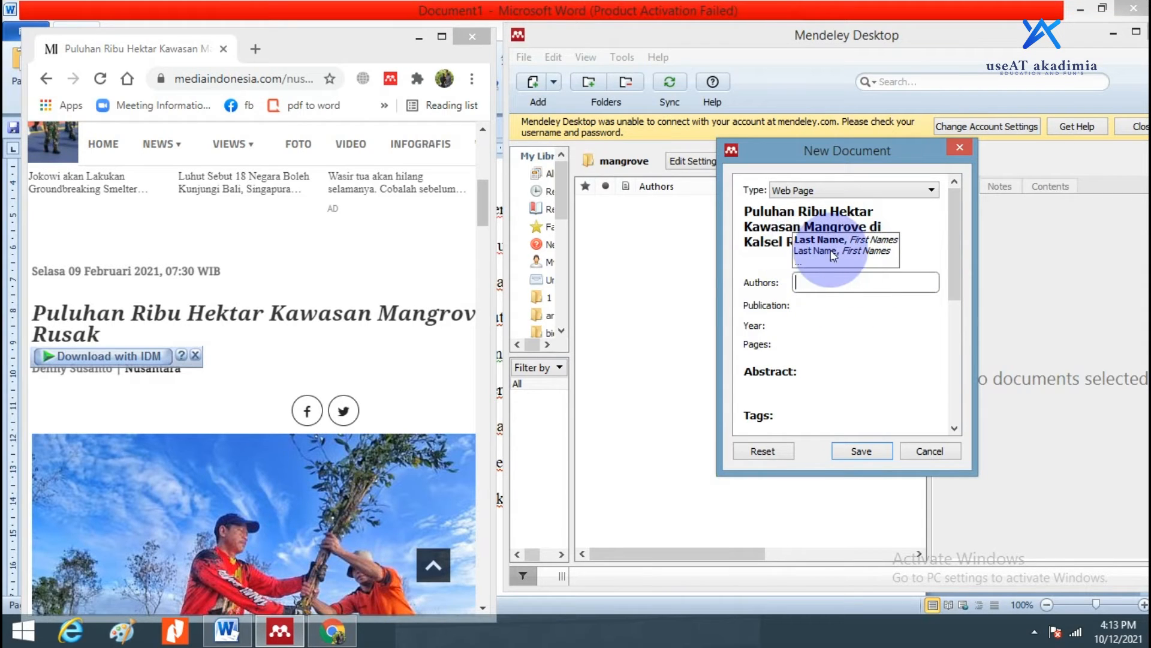
text(Susanto, Denny)
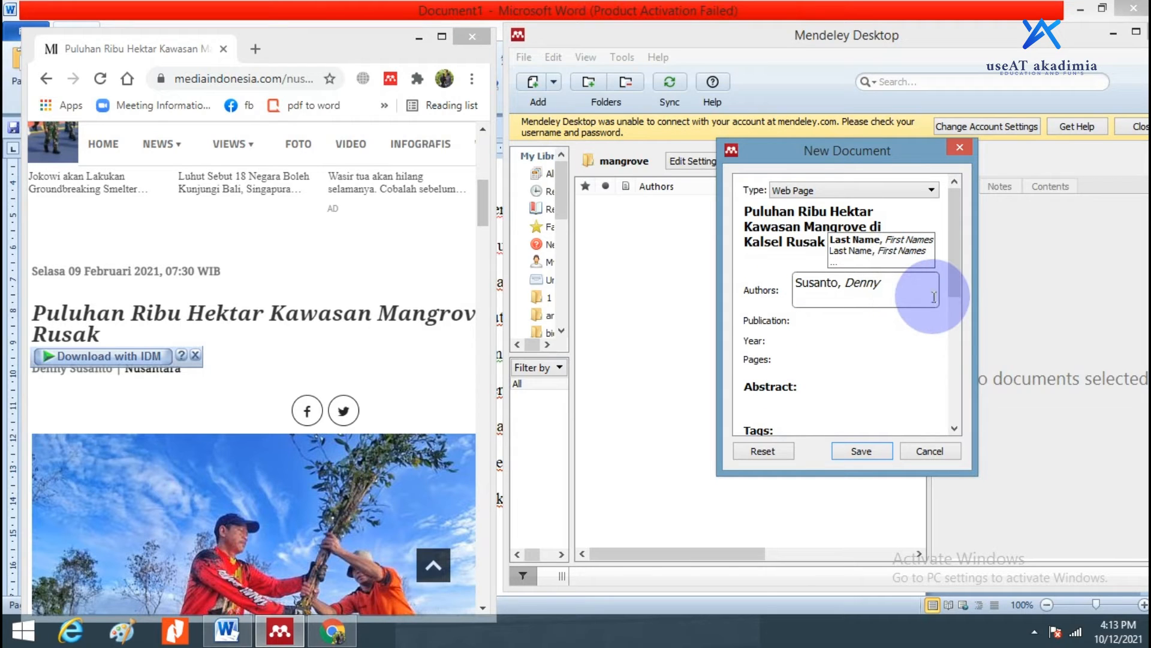
key(Tab)
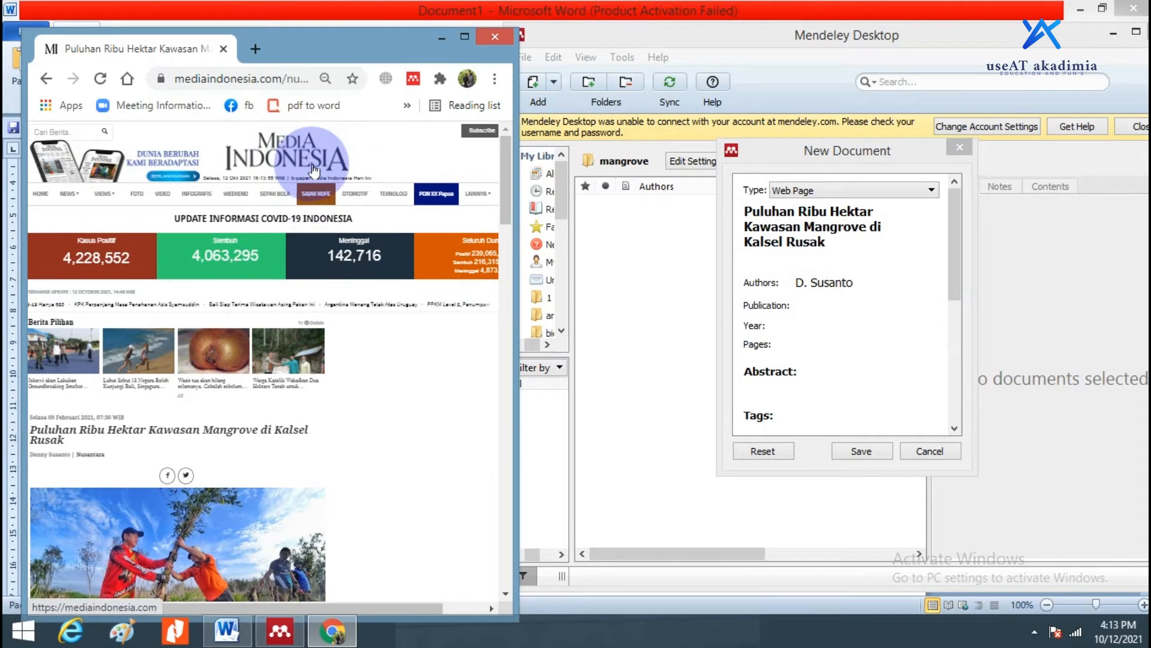
Set the entry's publication to "Media Indonesia" and its year to 2021.
click(825, 304)
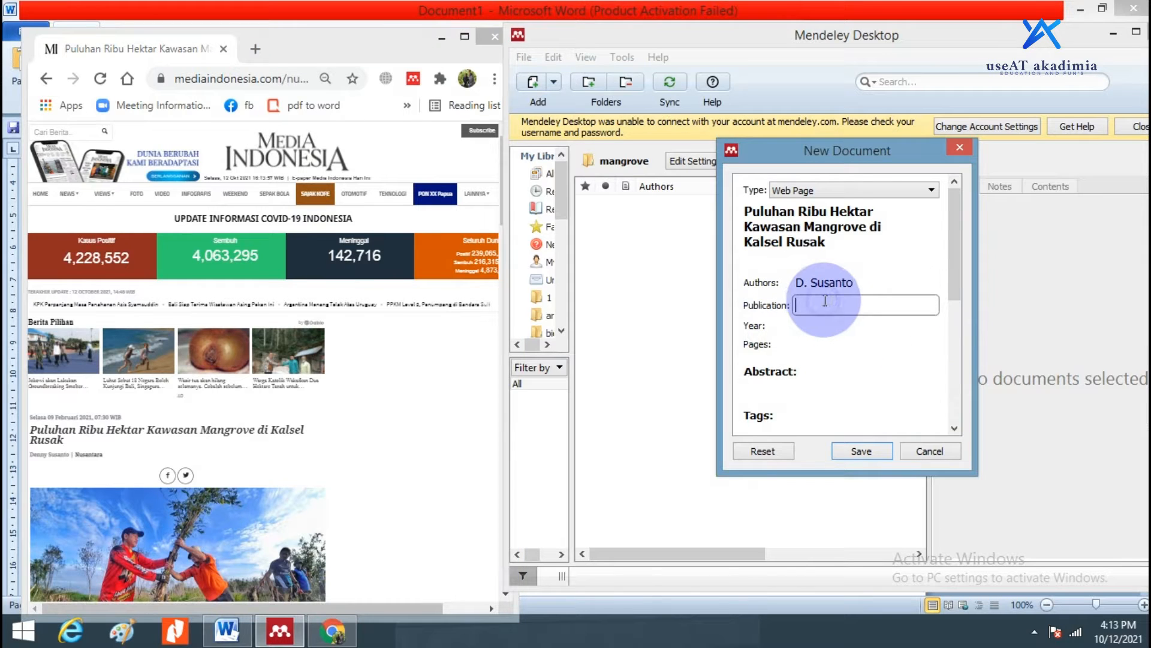
text(Meedia)
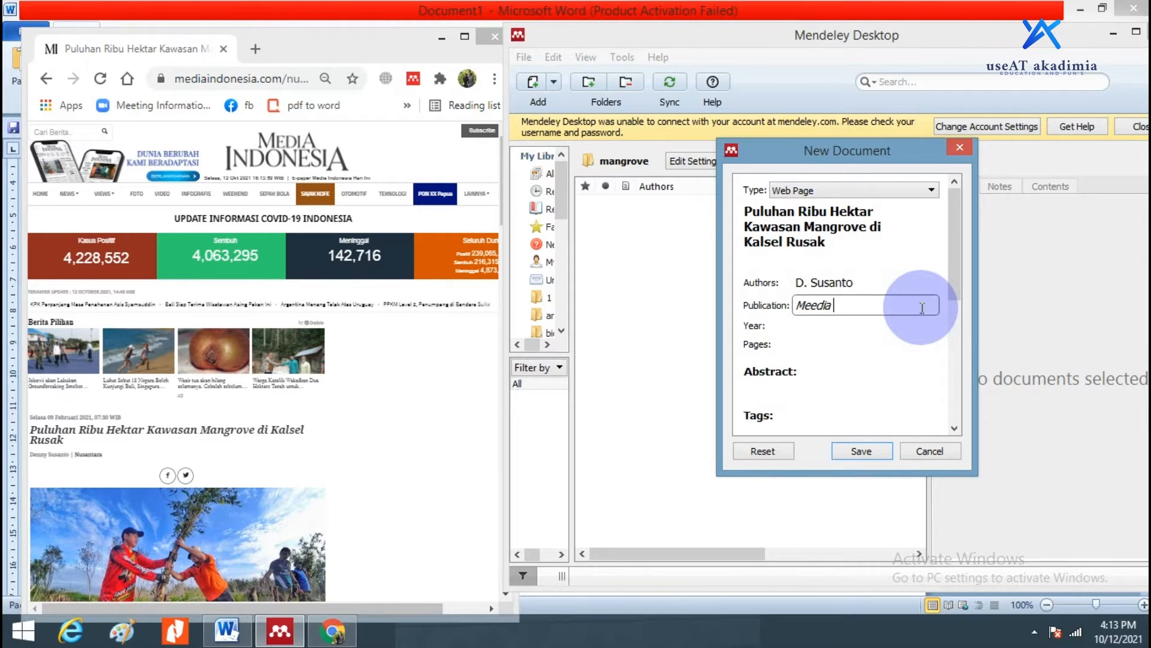
key(BackSpace)
key(BackSpace)
key(BackSpace)
key(BackSpace)
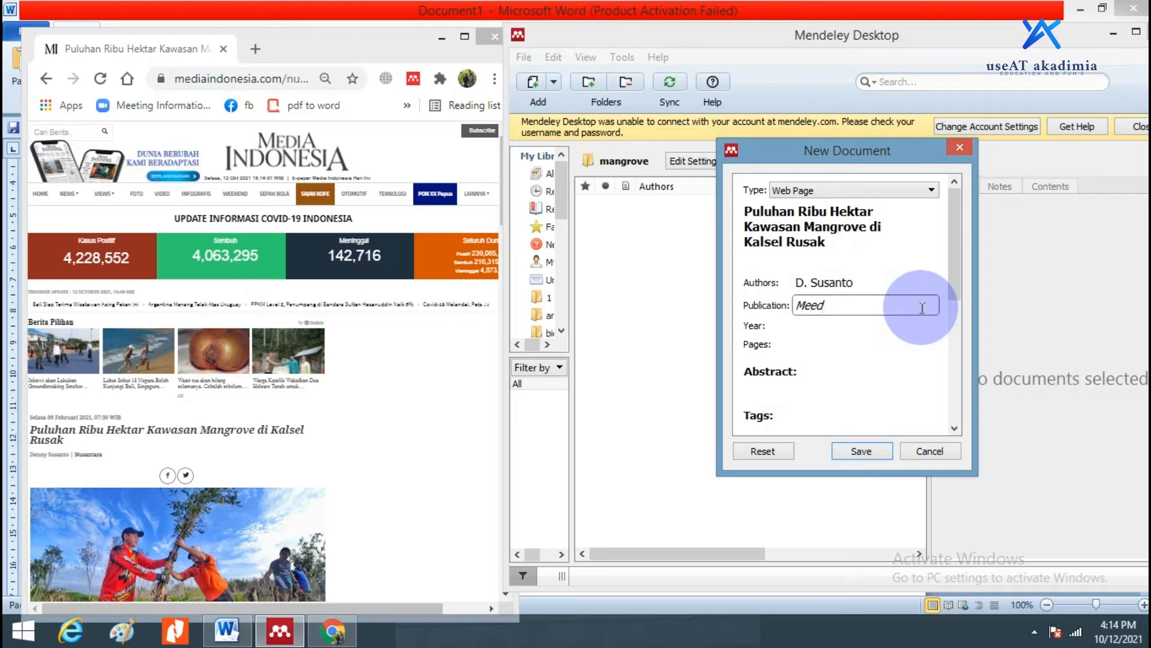
text(dia )
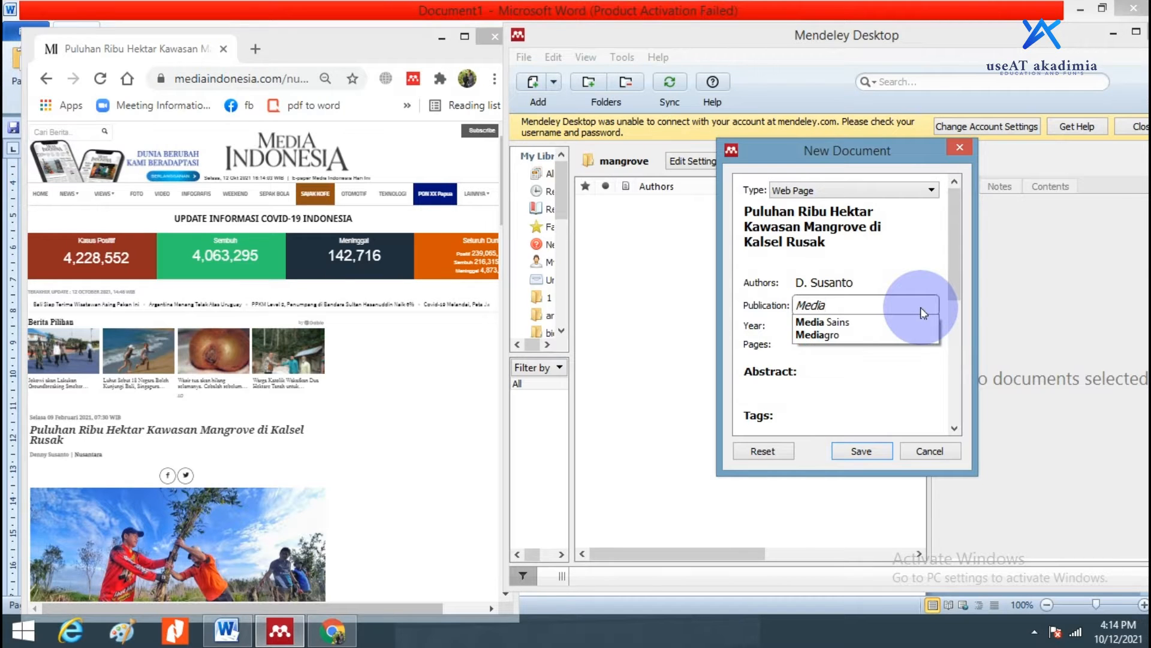
text(Indonesia)
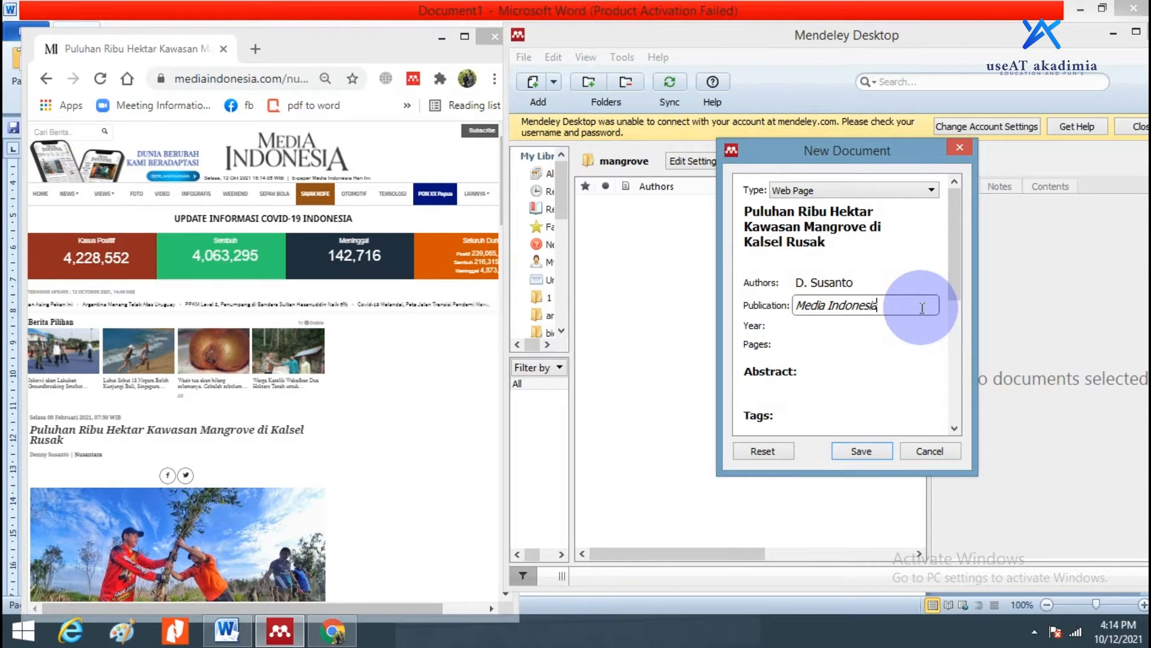
click(807, 327)
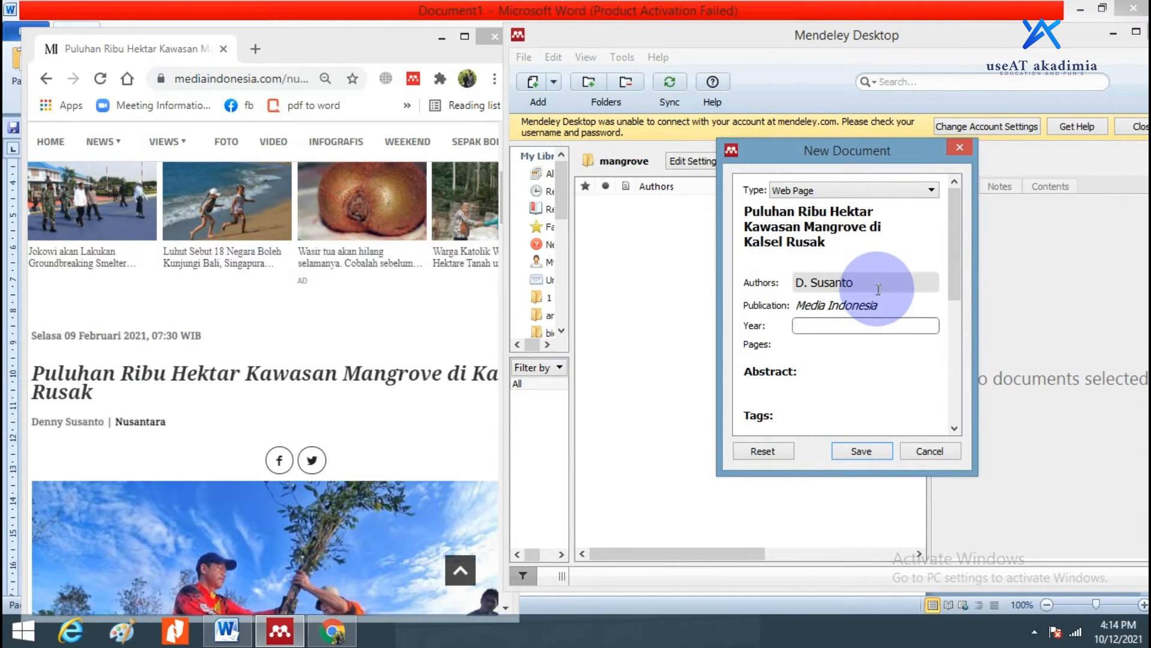
key(Tab)
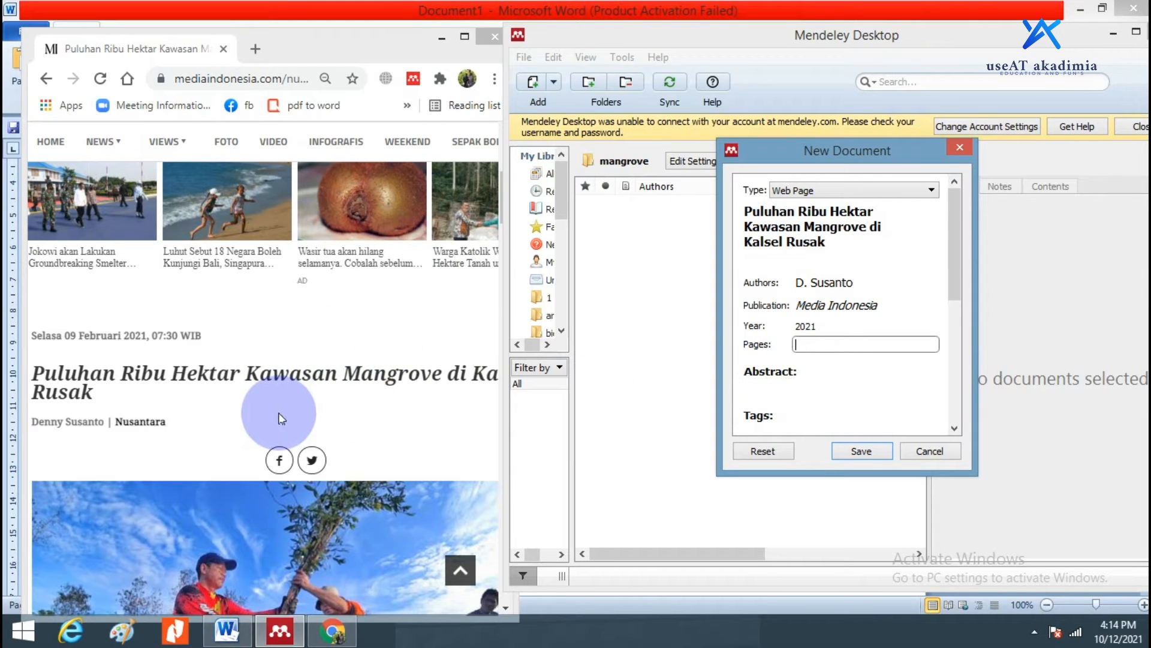
Leave the pages and abstract empty and set the entry's access date to 10/12/2021.
click(820, 387)
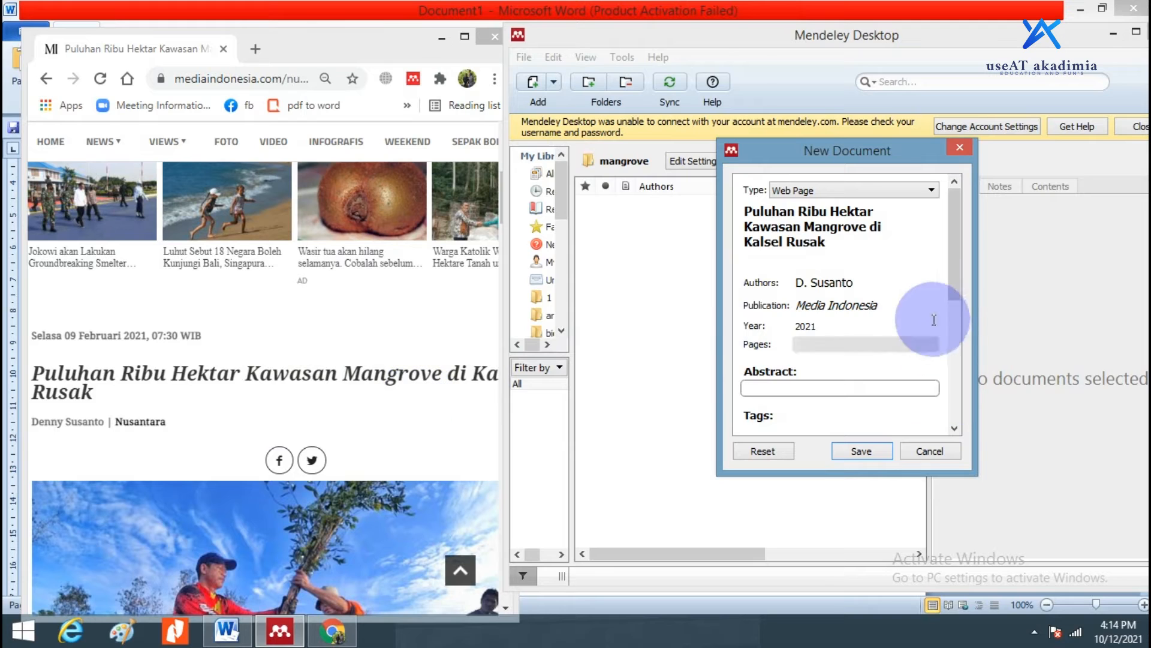
drag(951, 286, 987, 376)
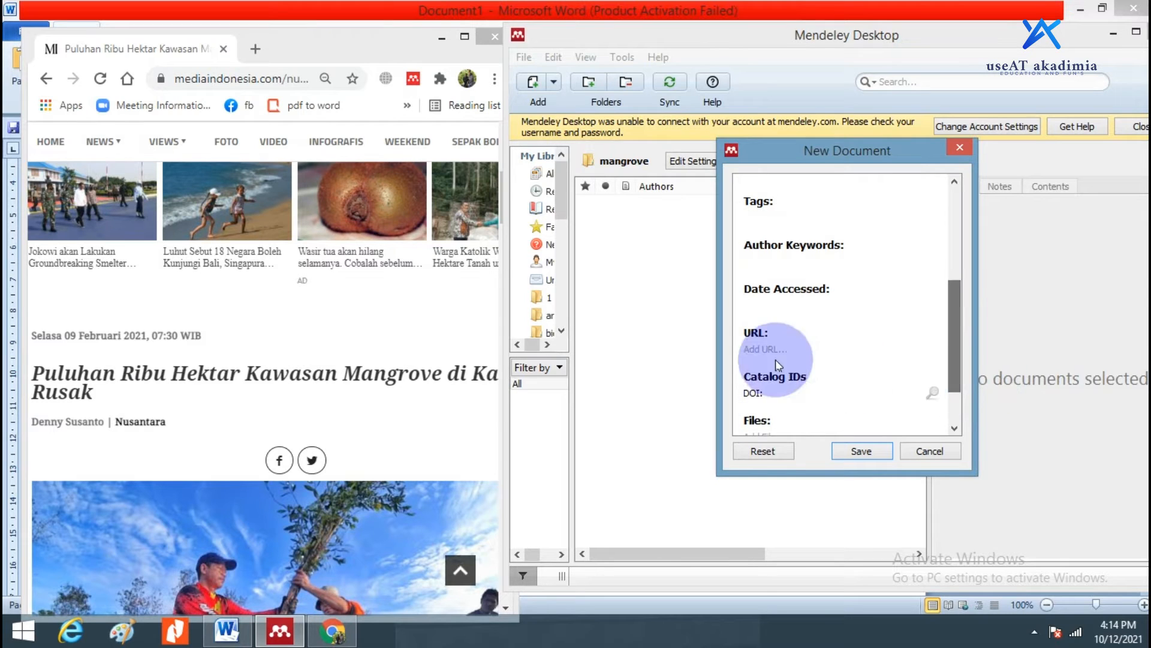
click(782, 310)
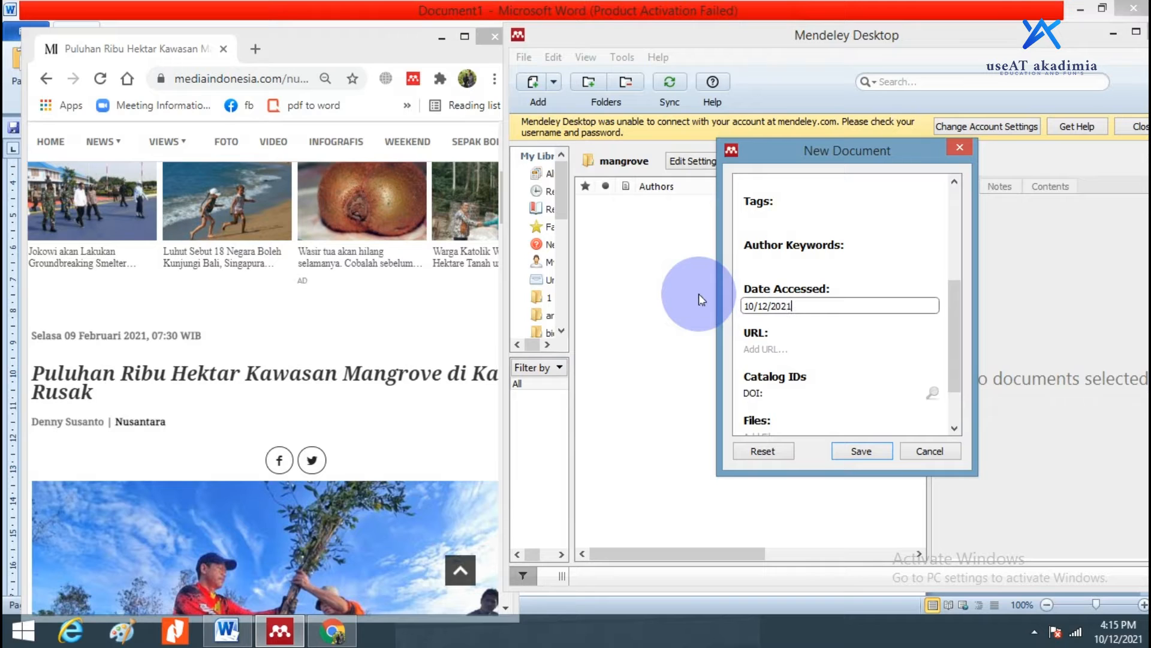
Copy the Media Indonesia article's web address from the browser into the entry's URL field.
click(794, 348)
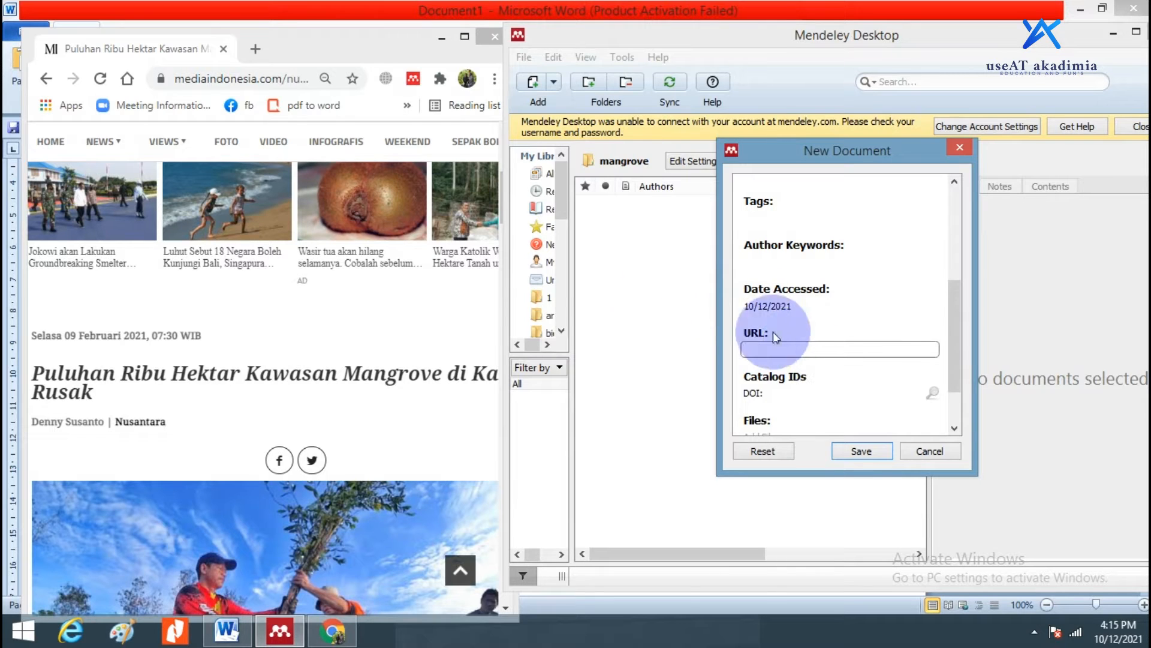
click(240, 83)
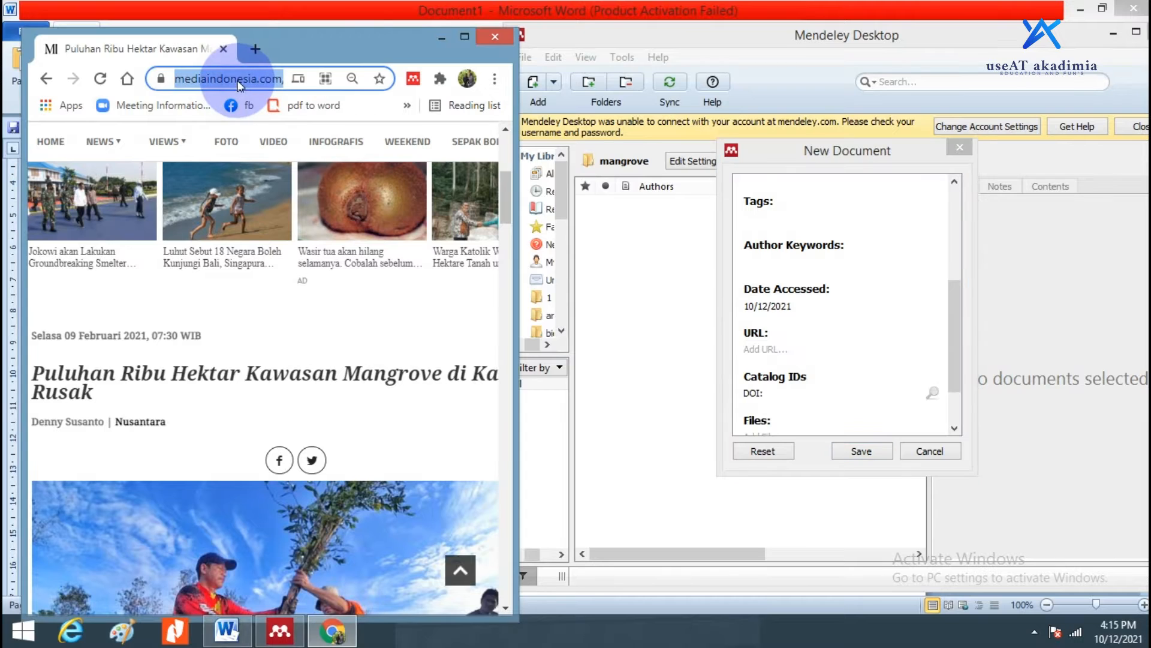
click(781, 350)
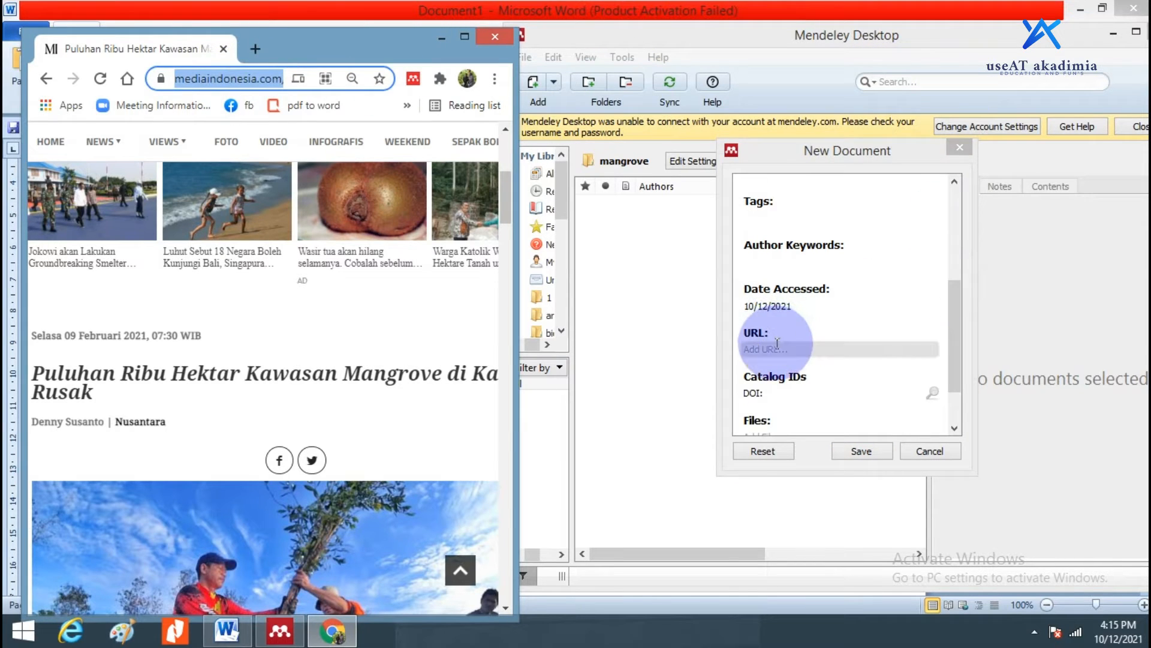
key(ctrl+v)
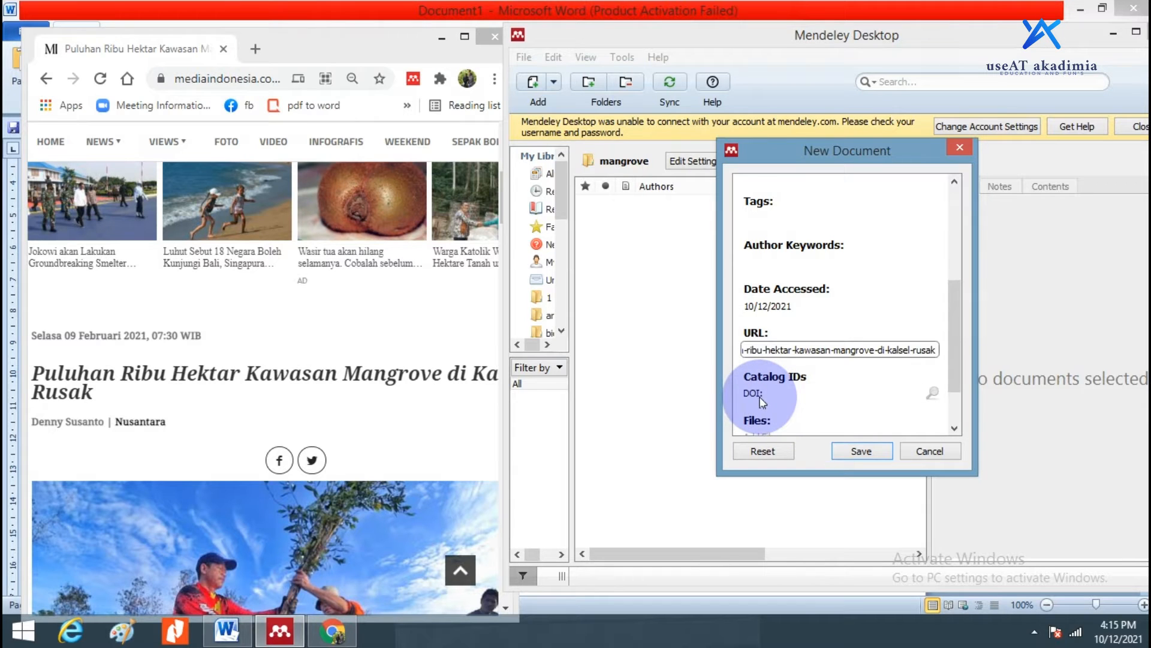
Save the completed web page entry in the mangrove folder and sync the Mendeley library.
drag(957, 337, 966, 380)
scroll(937, 382, up, 1)
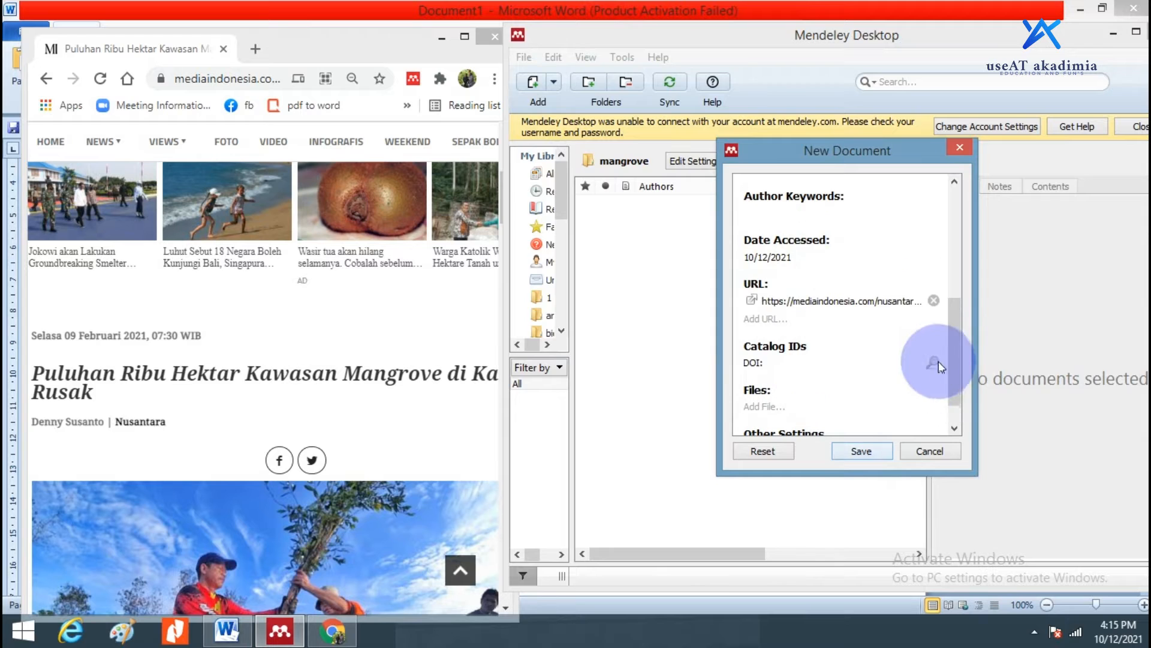
mouse_move(959, 379)
mouse_down()
mouse_move(947, 279)
mouse_move(963, 367)
mouse_up()
click(869, 451)
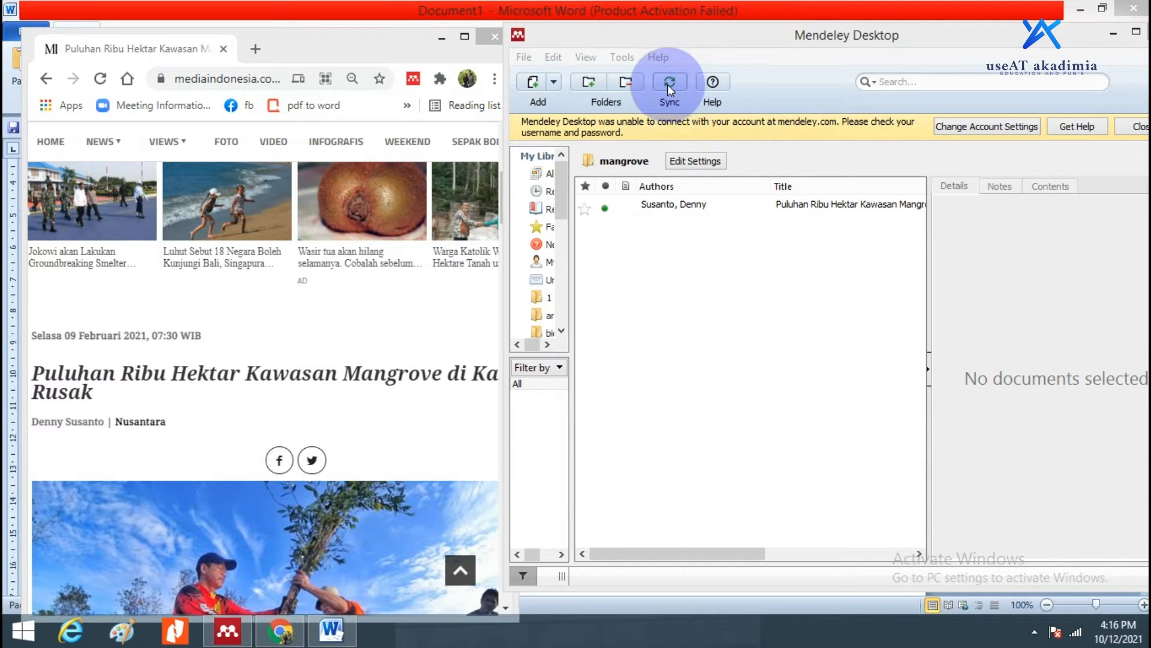
click(669, 83)
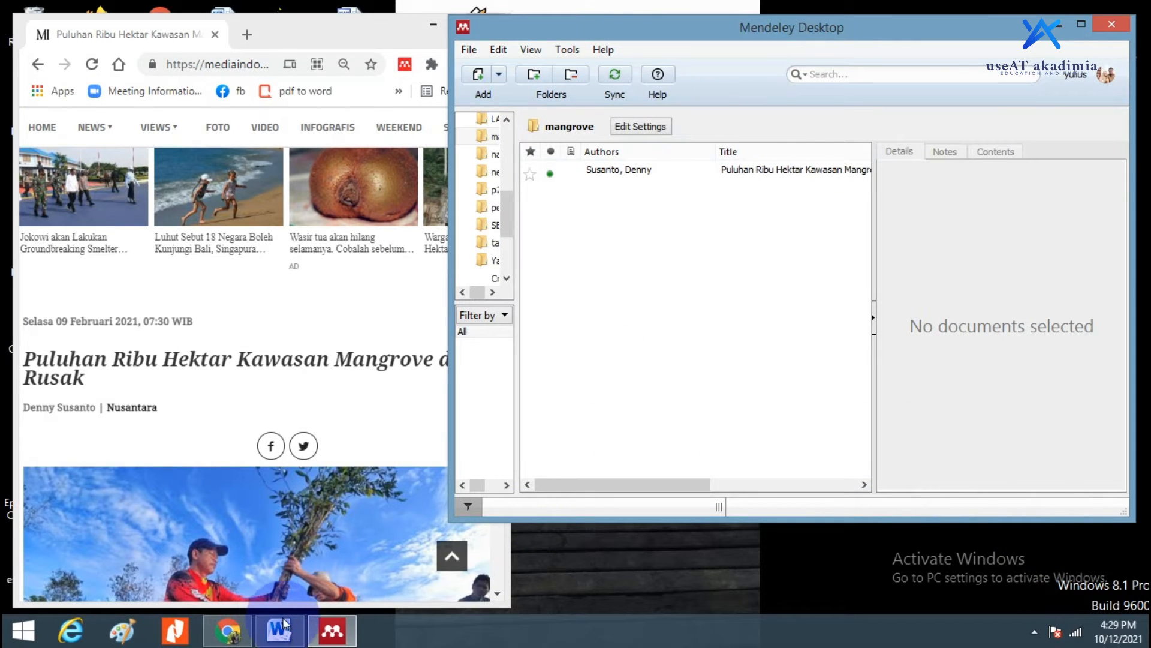
Switch to Word and insert a Mendeley citation of the 2021 Media Indonesia mangrove article at the end of the background paragraph.
click(282, 634)
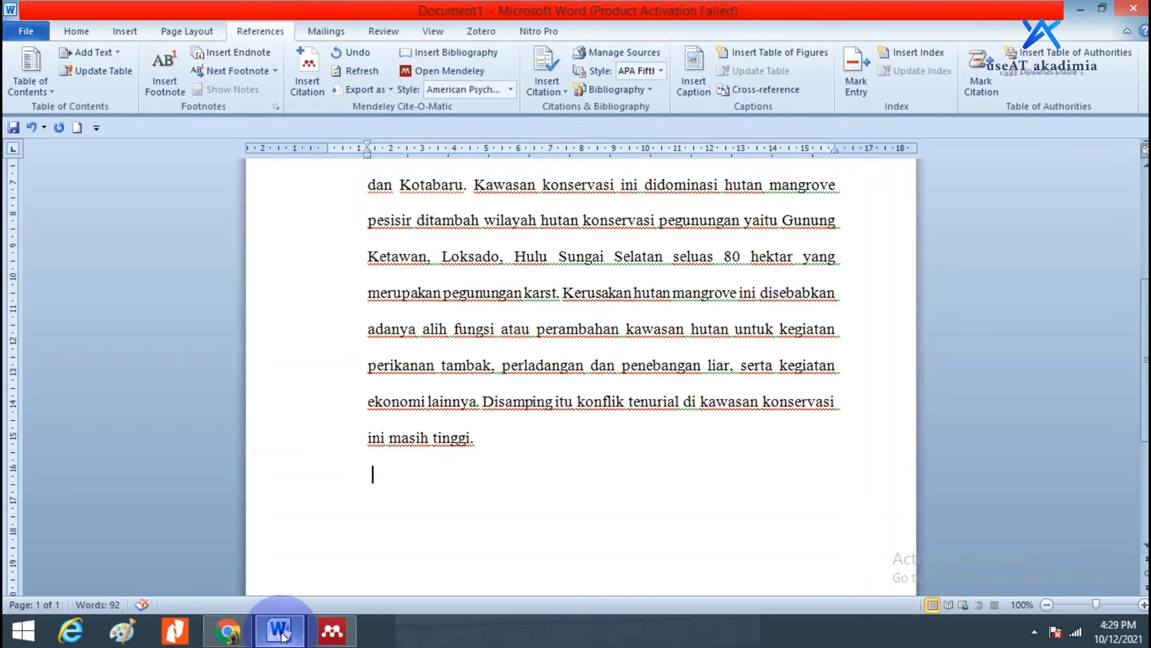
click(539, 442)
scroll(557, 450, up, 3)
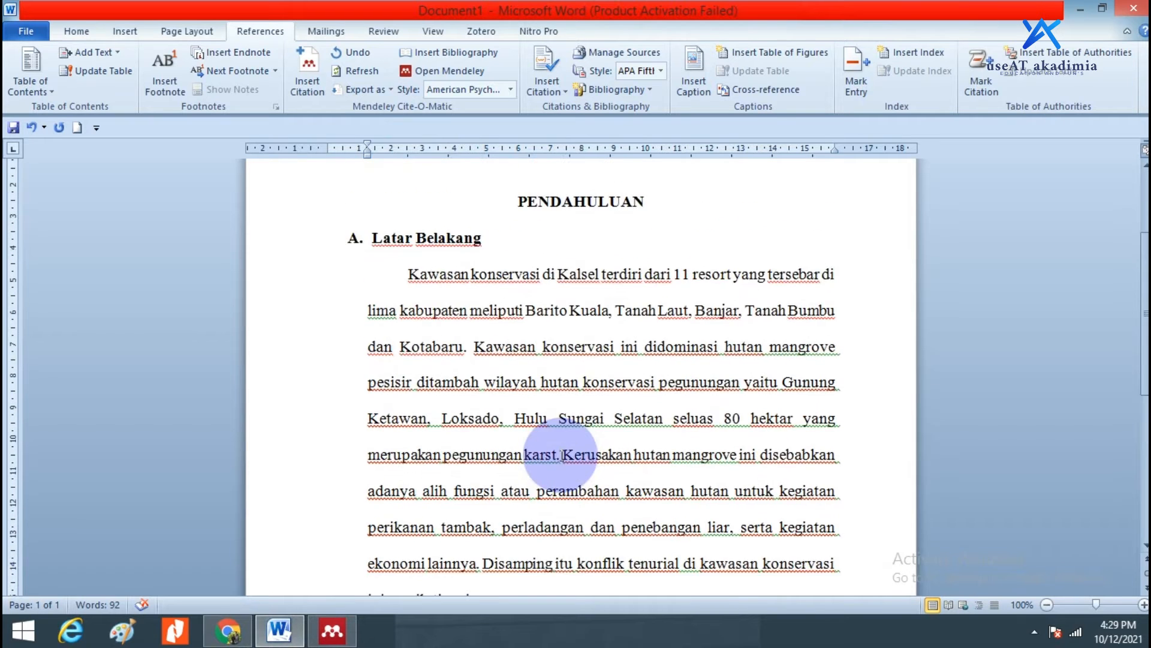
scroll(561, 455, down, 3)
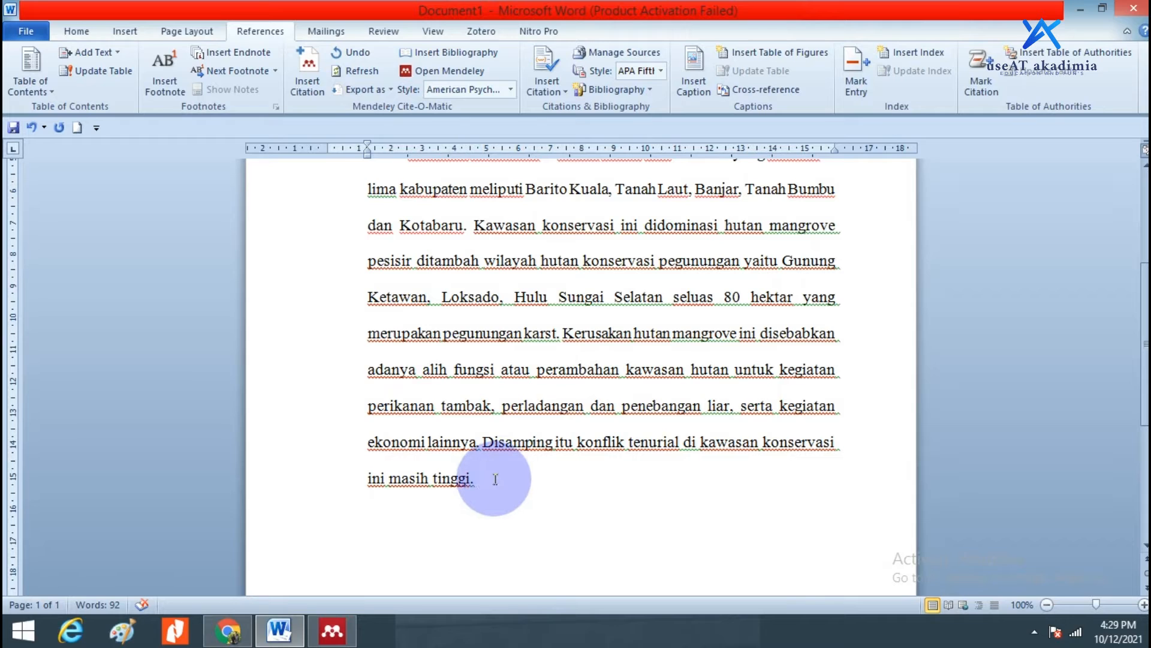
click(317, 95)
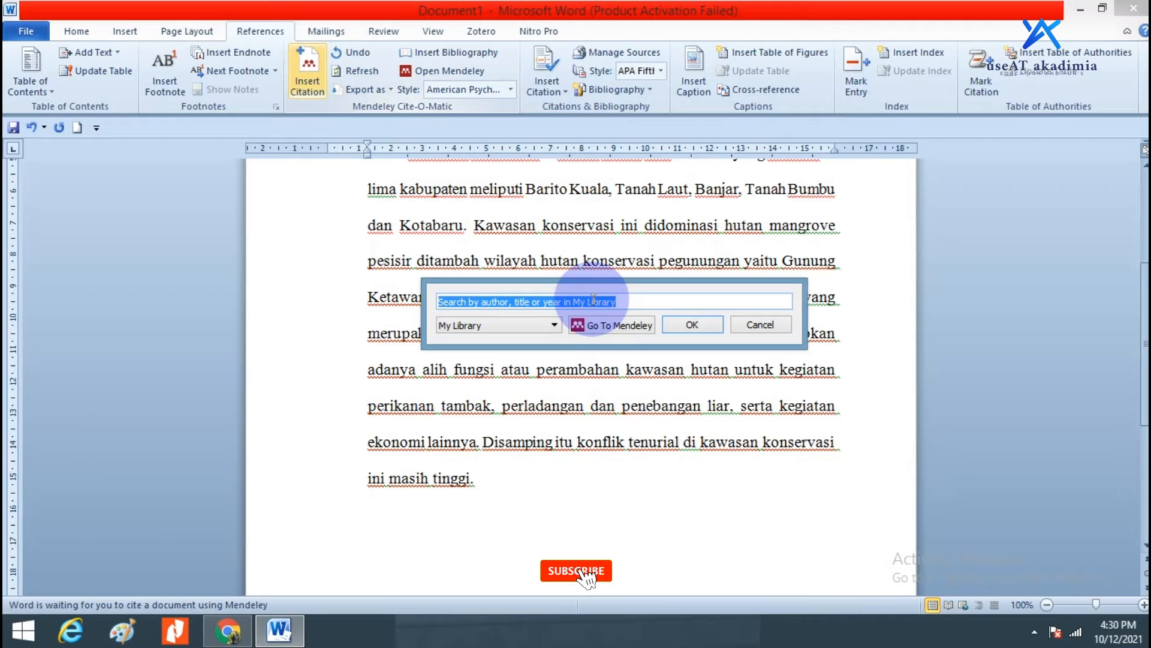
text(Denny)
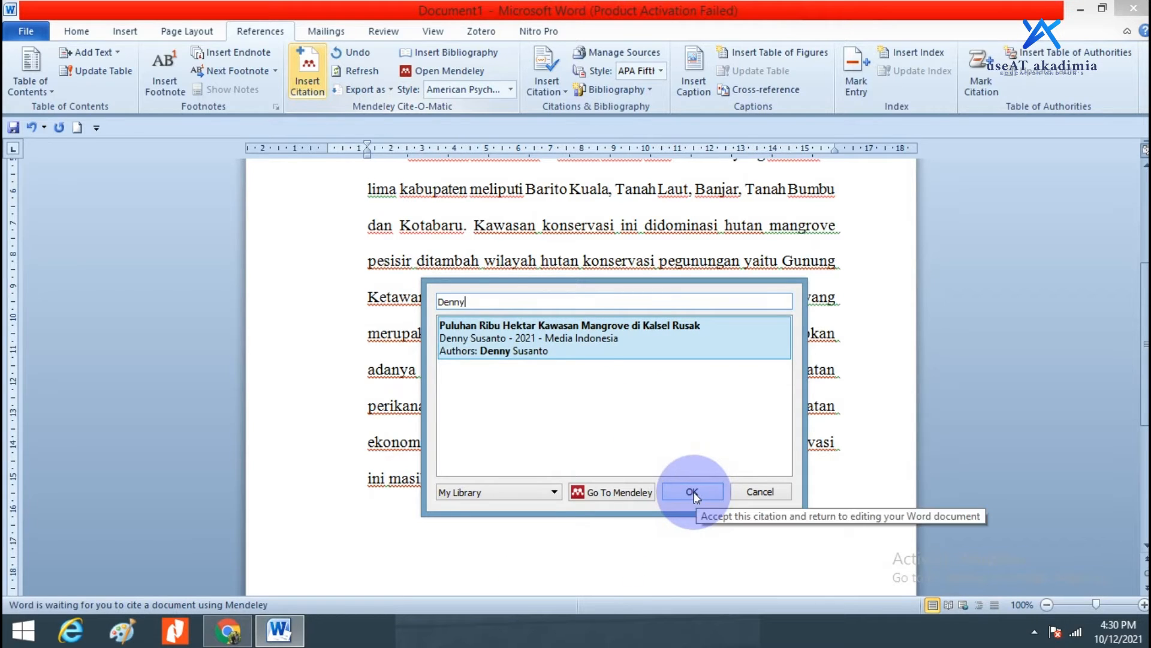
double_click(588, 342)
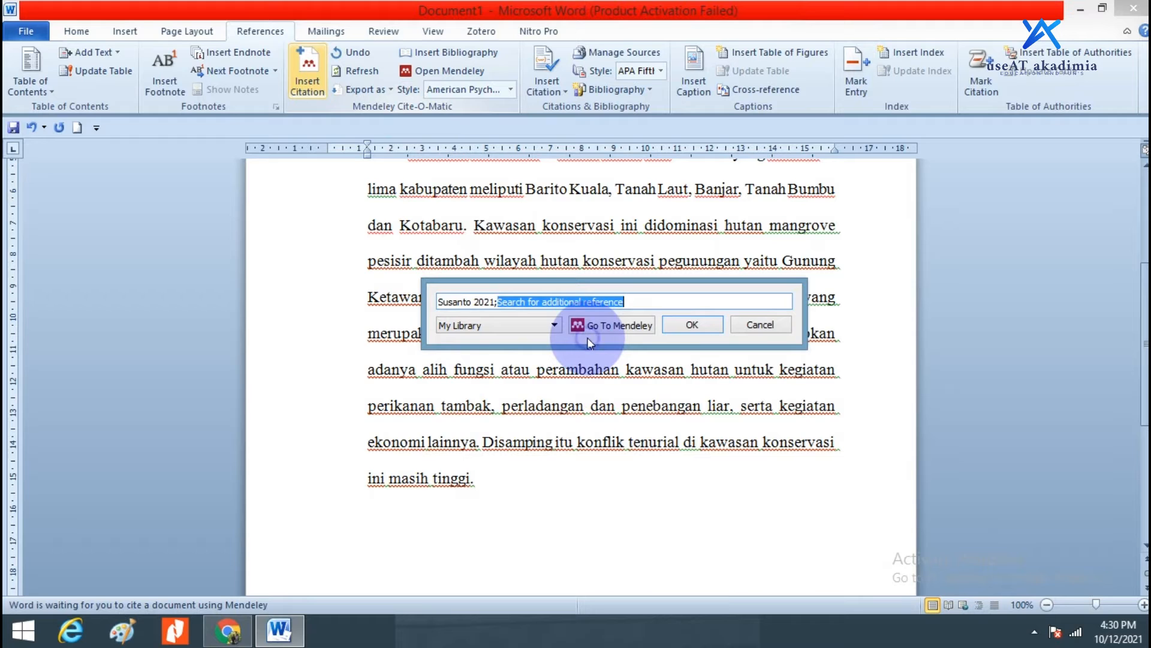
click(692, 326)
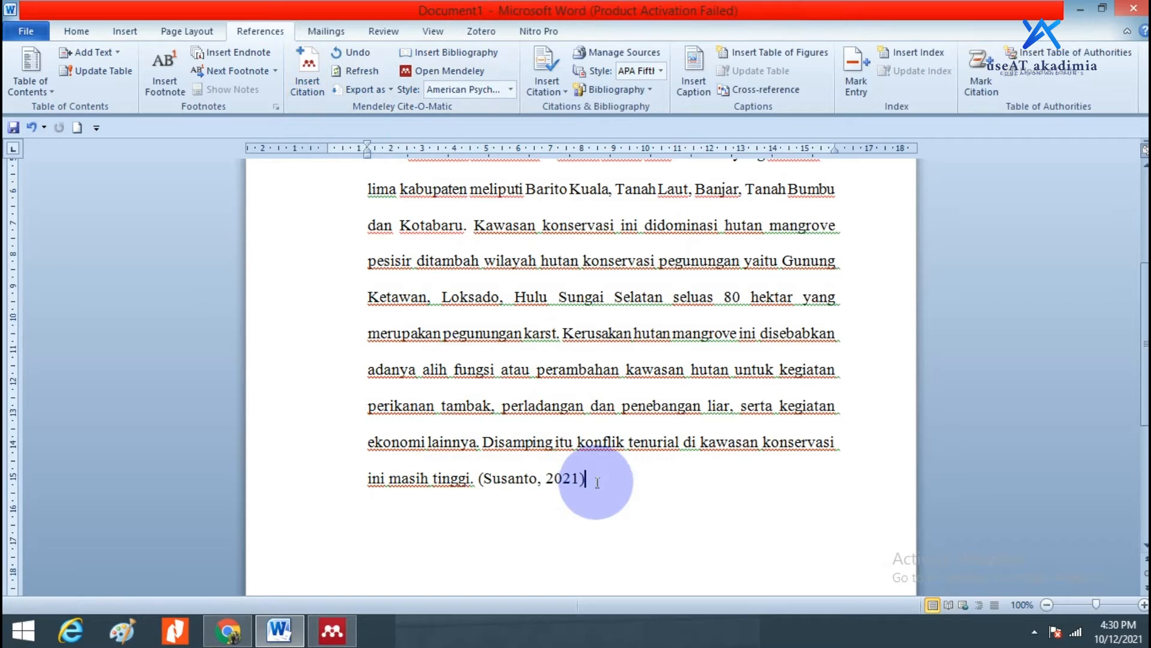
Examine the inserted in-text citation and the available Mendeley citation styles, keeping the American Psychological Association style.
drag(606, 479, 479, 482)
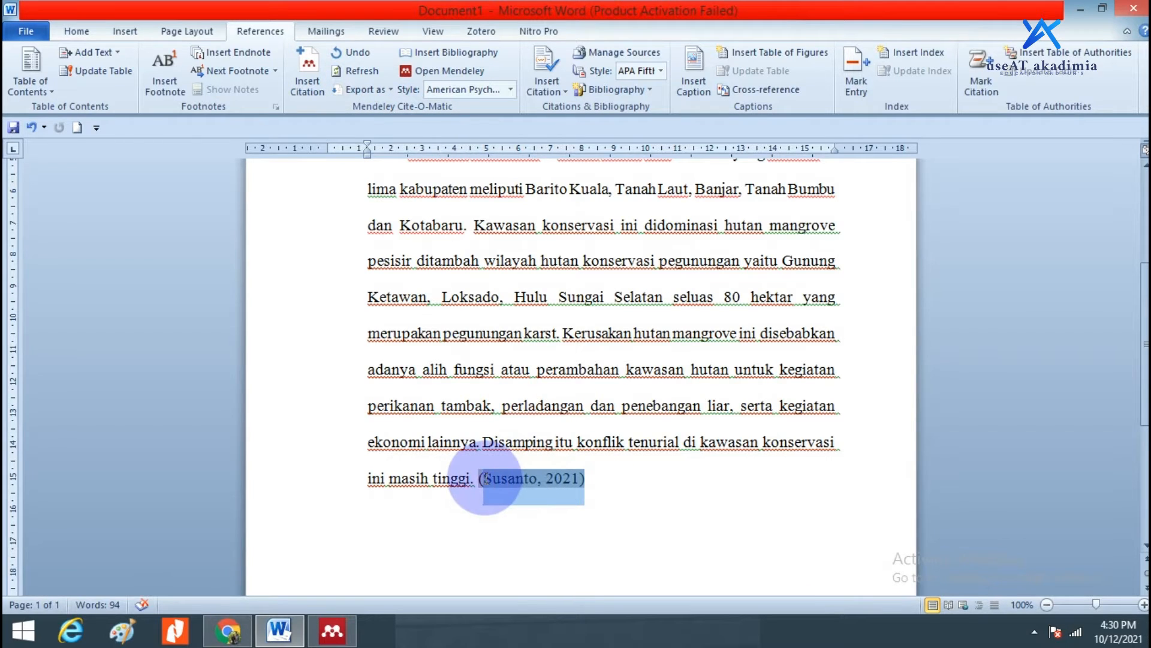
click(575, 493)
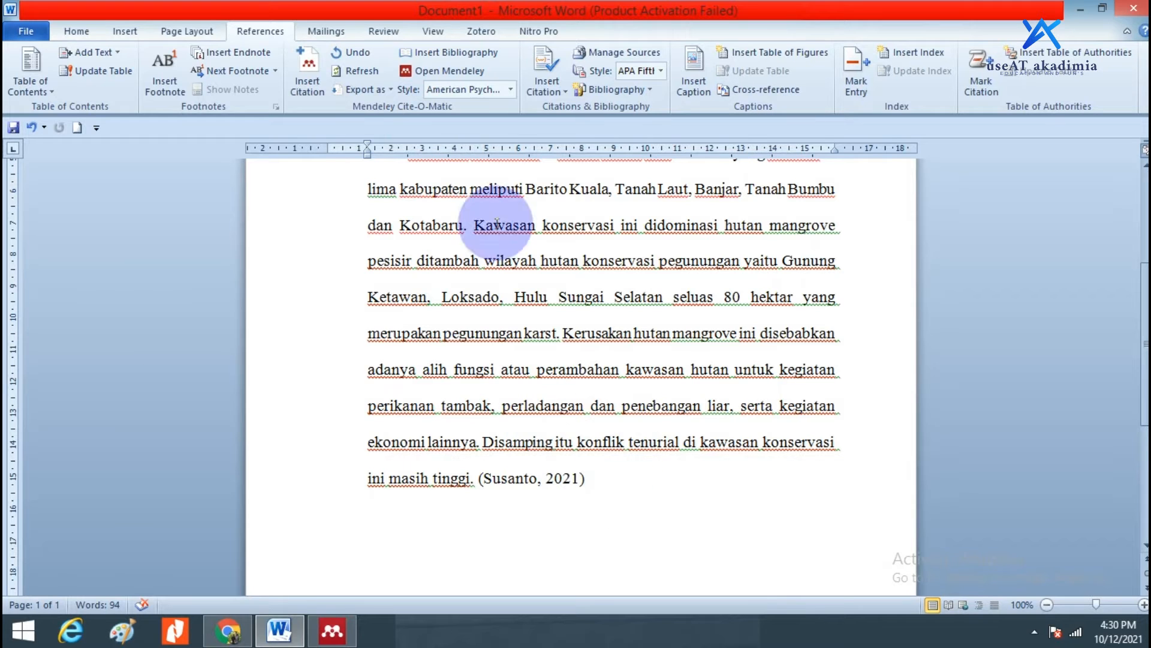
click(507, 90)
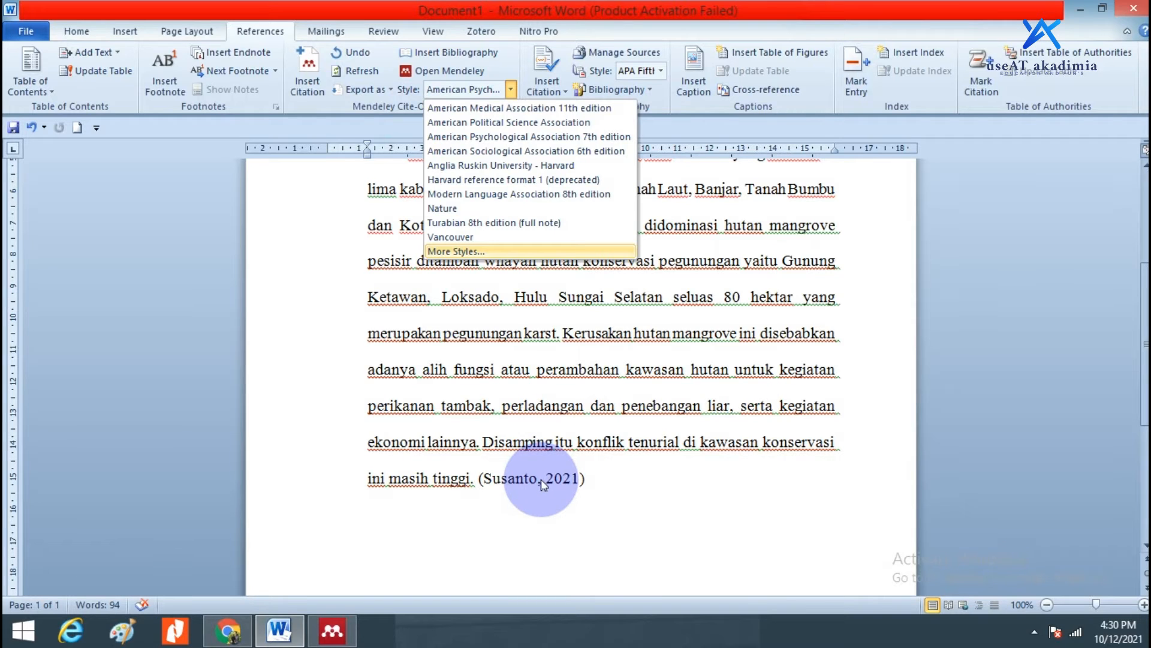
click(603, 478)
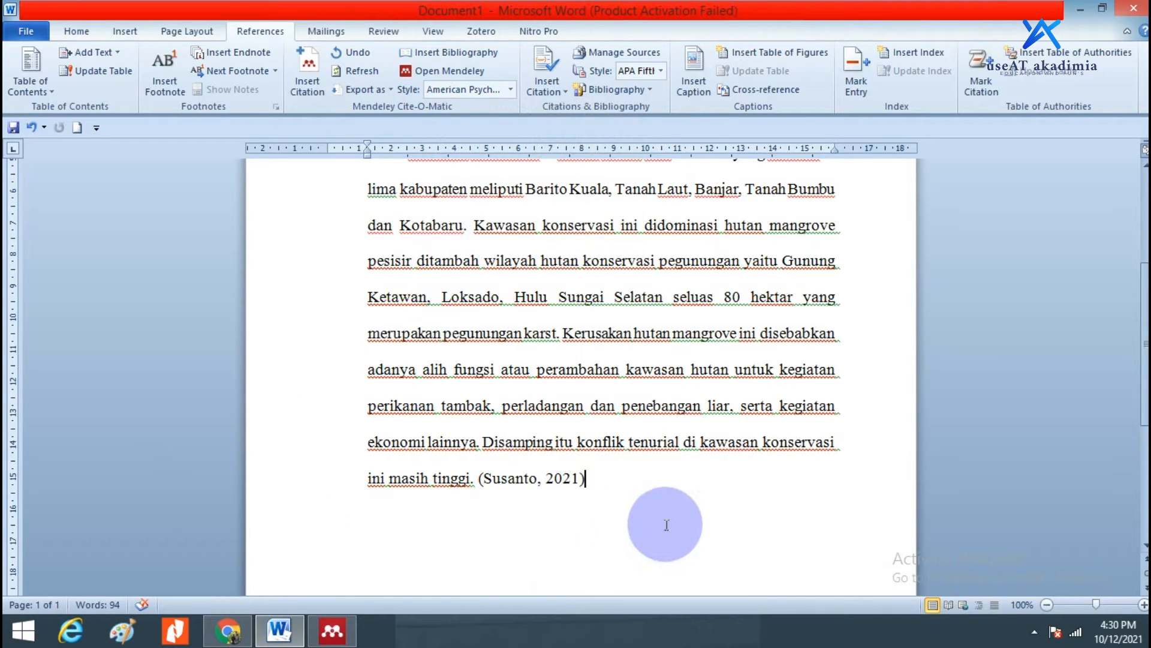
Start a new empty paragraph below the cited background paragraph.
key(Return)
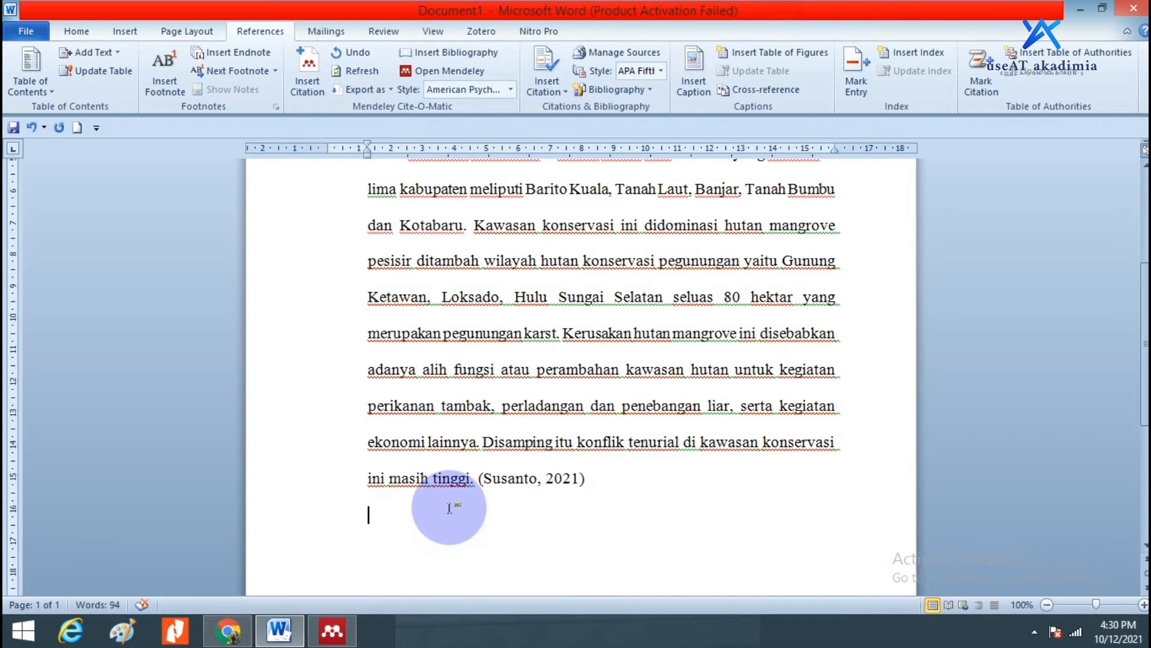
scroll(449, 510, up, 2)
scroll(451, 507, down, 1)
scroll(451, 508, up, 5)
scroll(450, 507, down, 6)
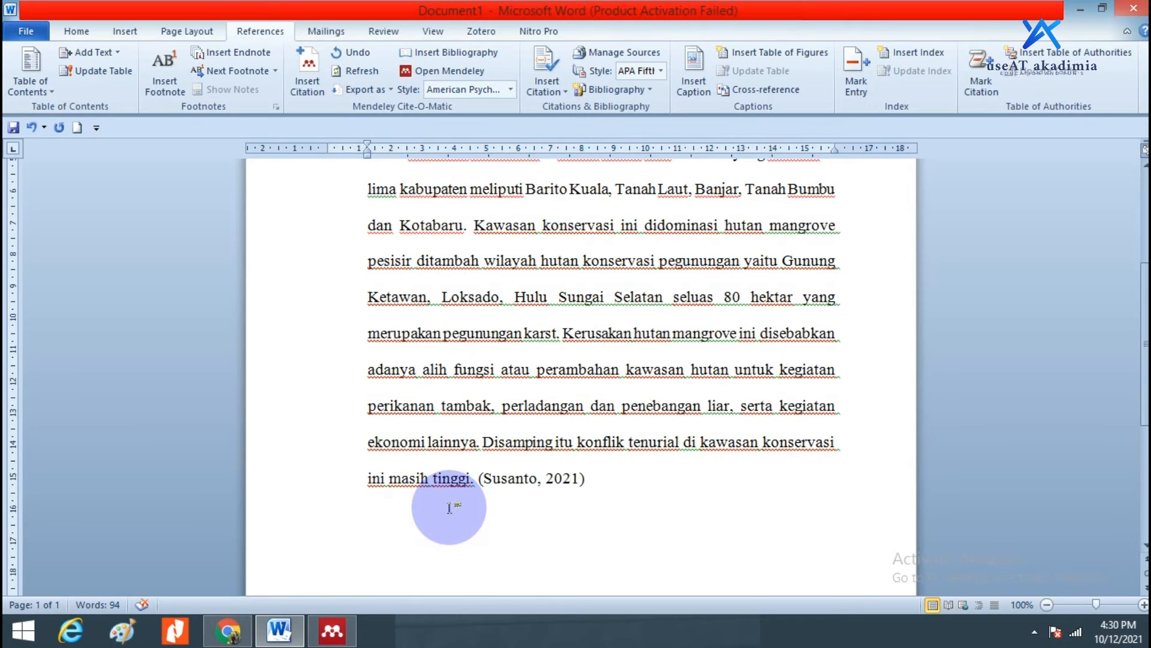
Switch to Chrome, search Google for "hutan mangrove kalsel" and open the gpswisataindonesia.info article on the Langadai mangrove forest in Kotabaru.
click(229, 631)
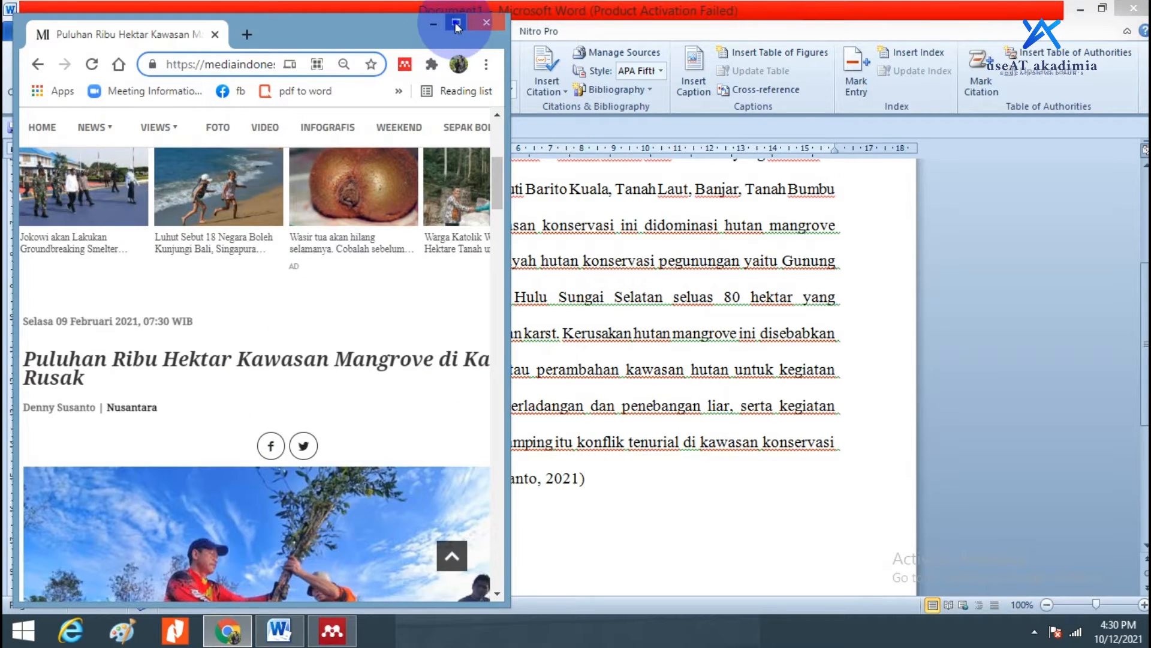
click(455, 22)
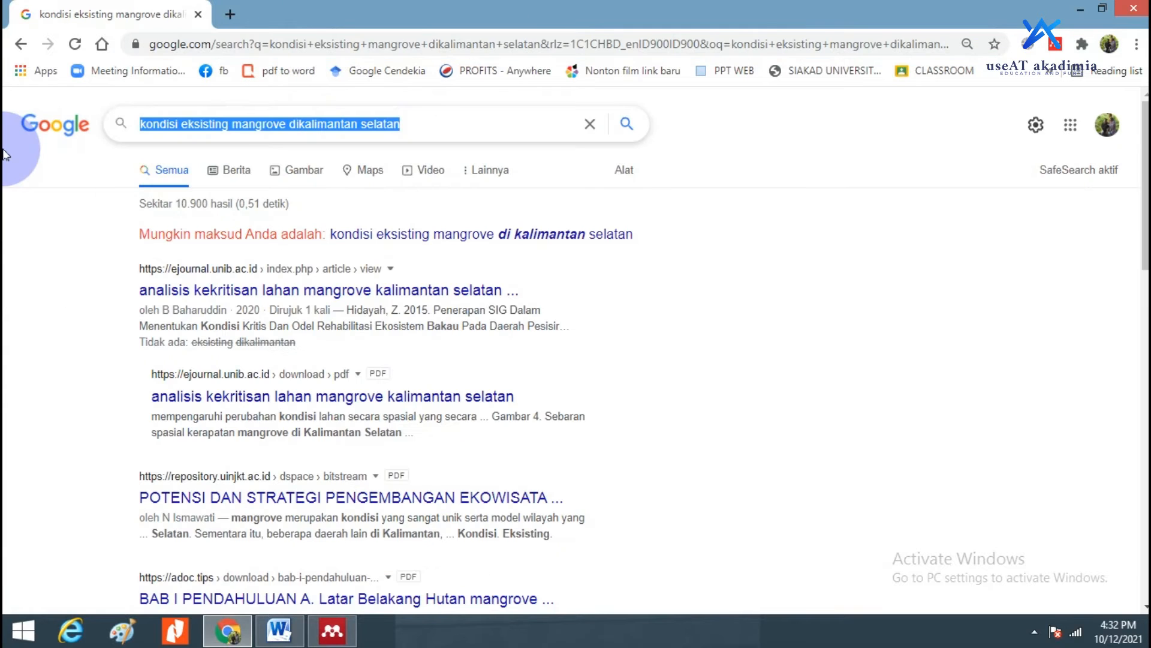
text(hutan managrove)
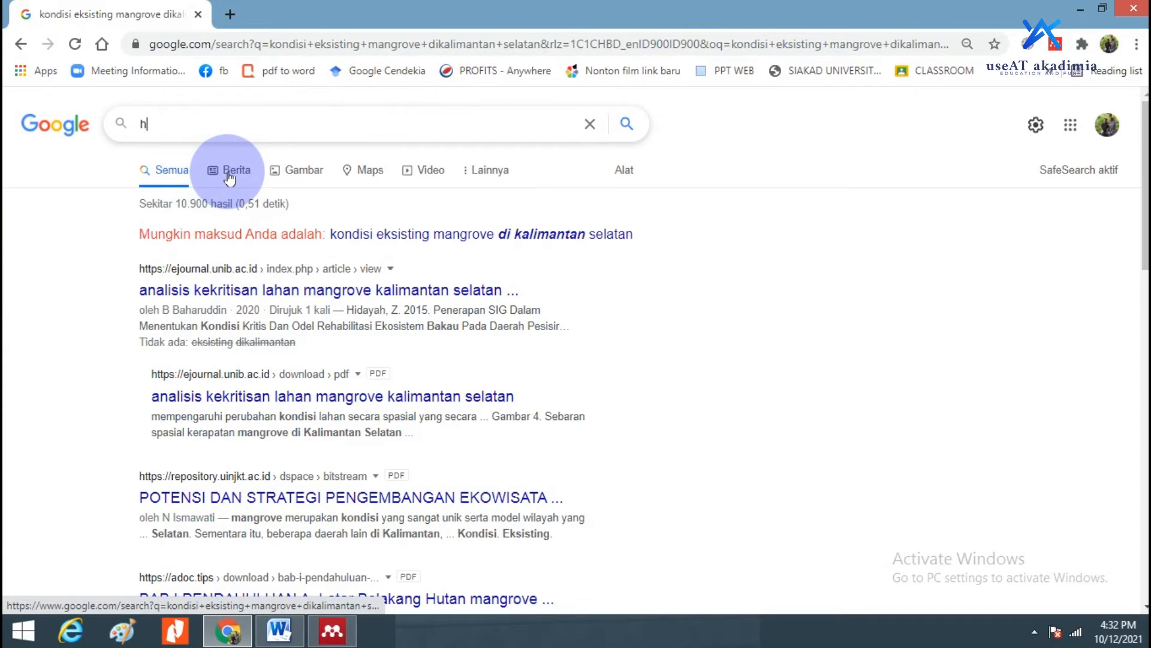
key(Return)
click(270, 123)
text(kalsel)
key(Return)
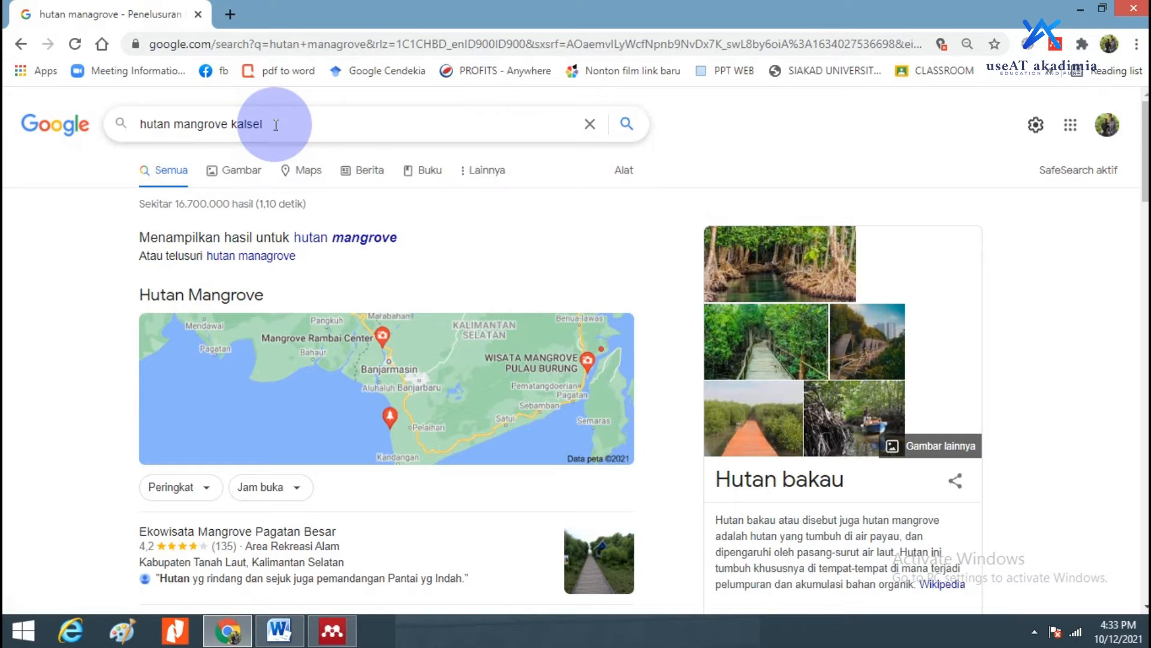
scroll(322, 342, down, 10)
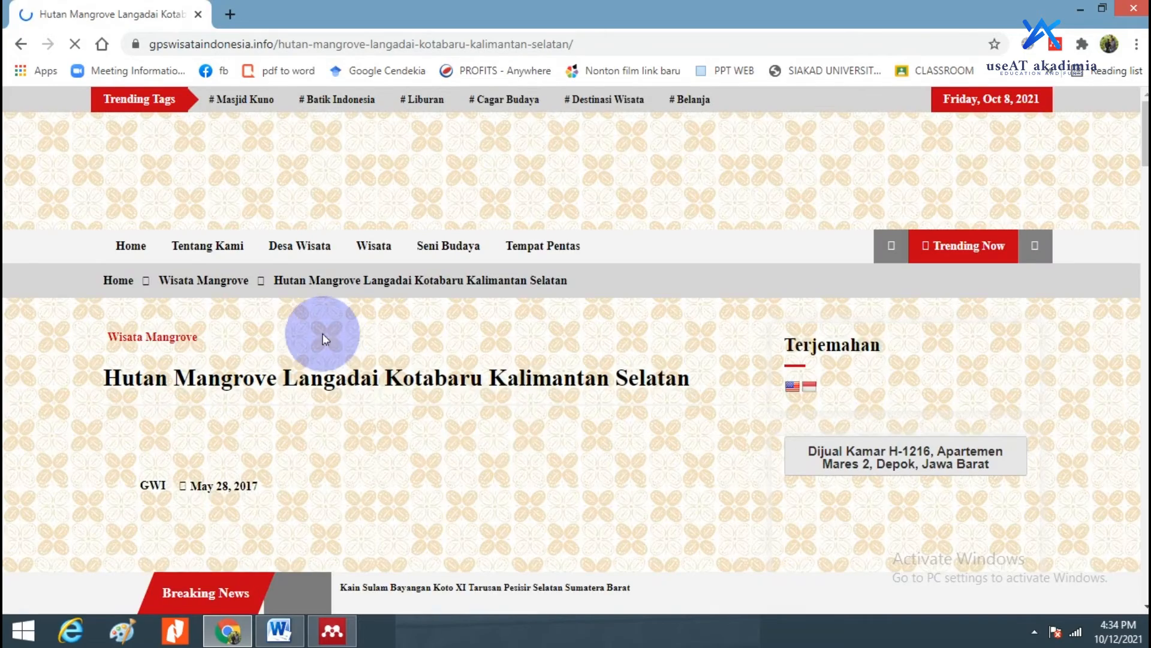
Read through the Langadai mangrove article, checking its title, publication details and the paragraphs describing the forest.
scroll(507, 430, down, 12)
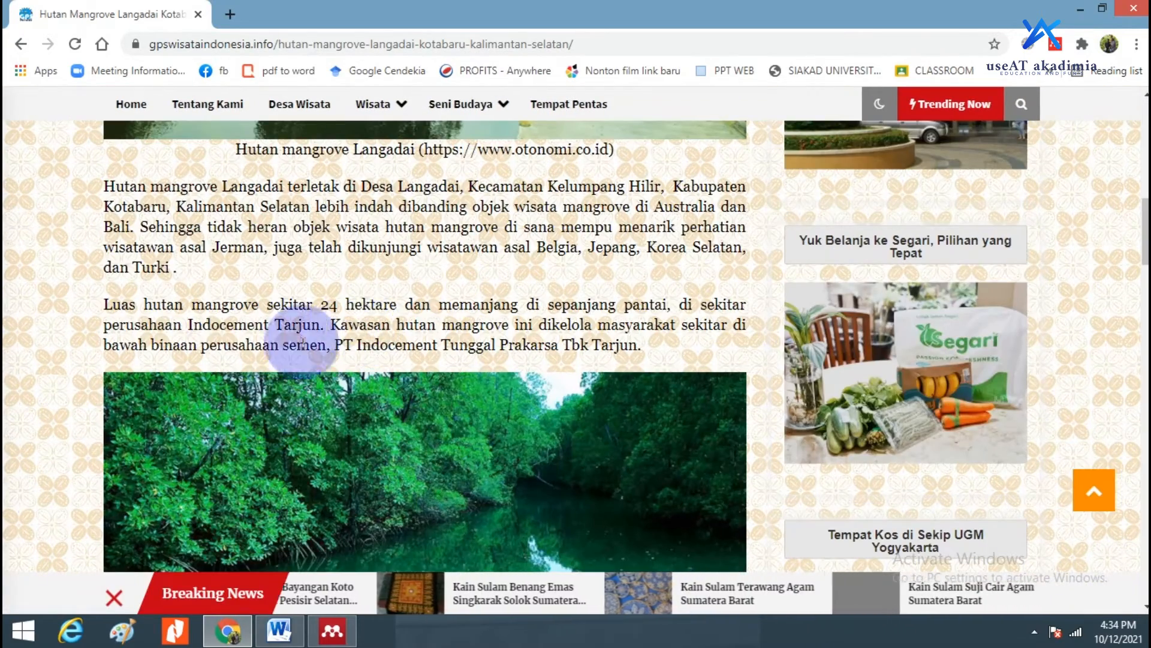
scroll(238, 364, up, 2)
scroll(238, 364, up, 4)
scroll(242, 361, up, 6)
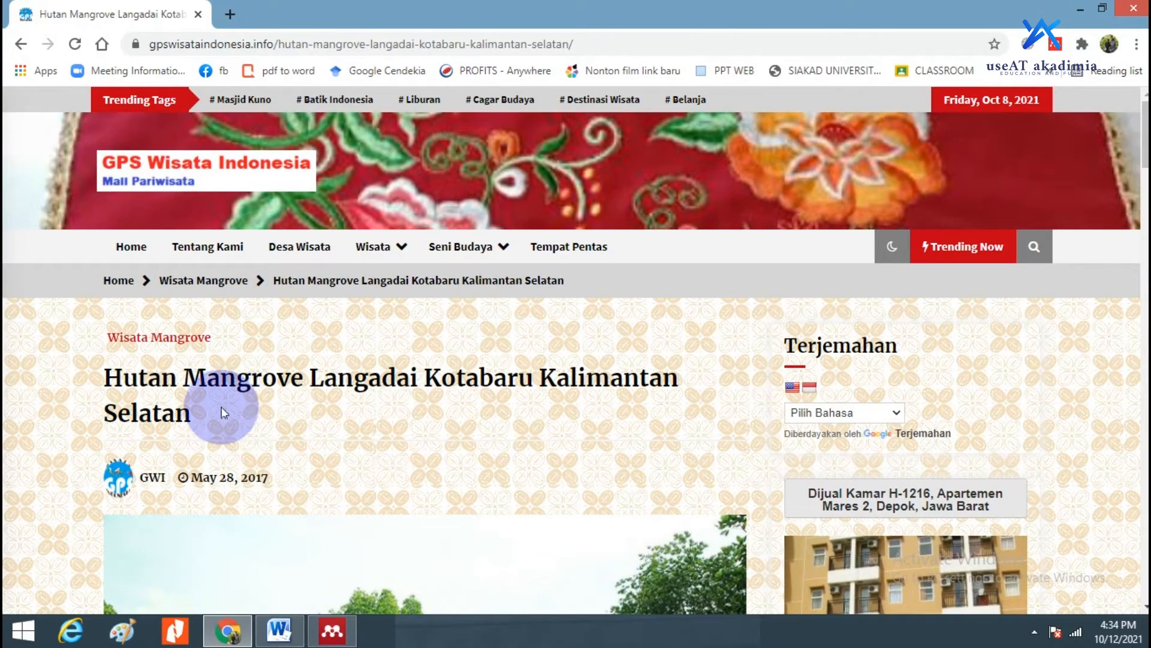
scroll(348, 389, down, 10)
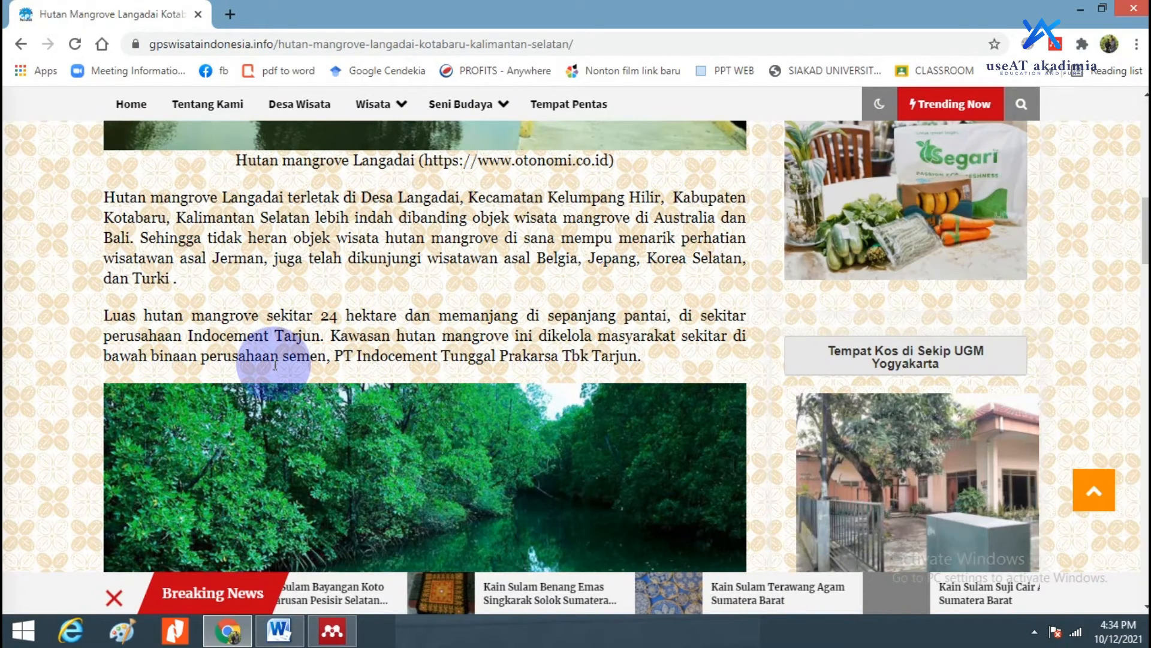
scroll(275, 364, down, 9)
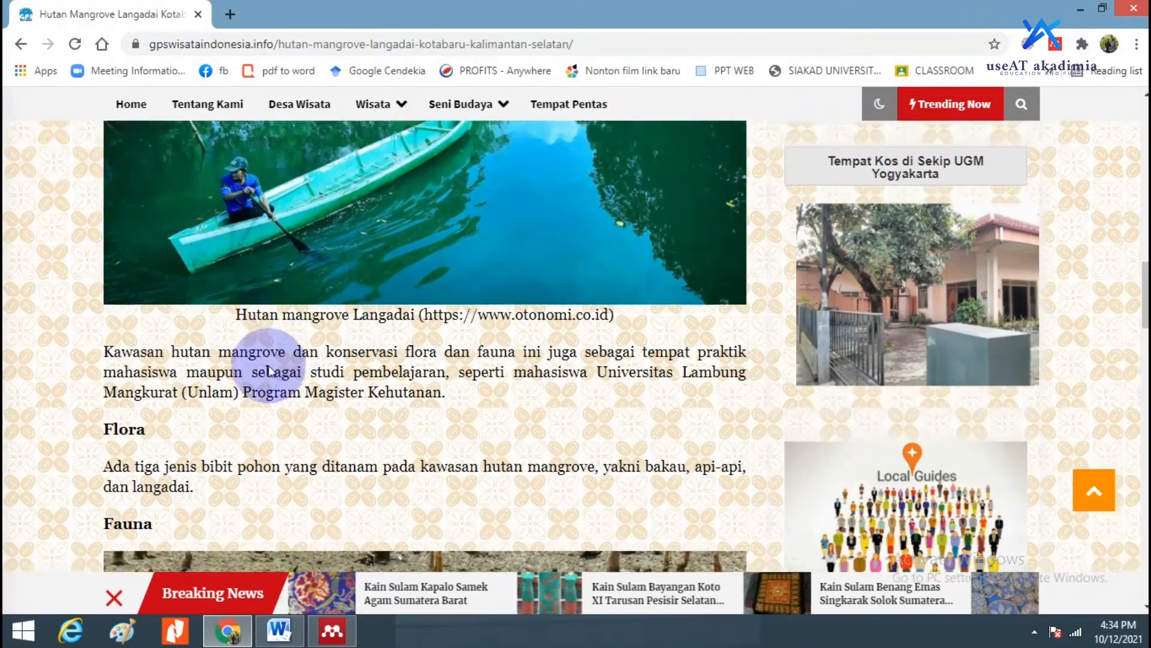
scroll(268, 365, up, 8)
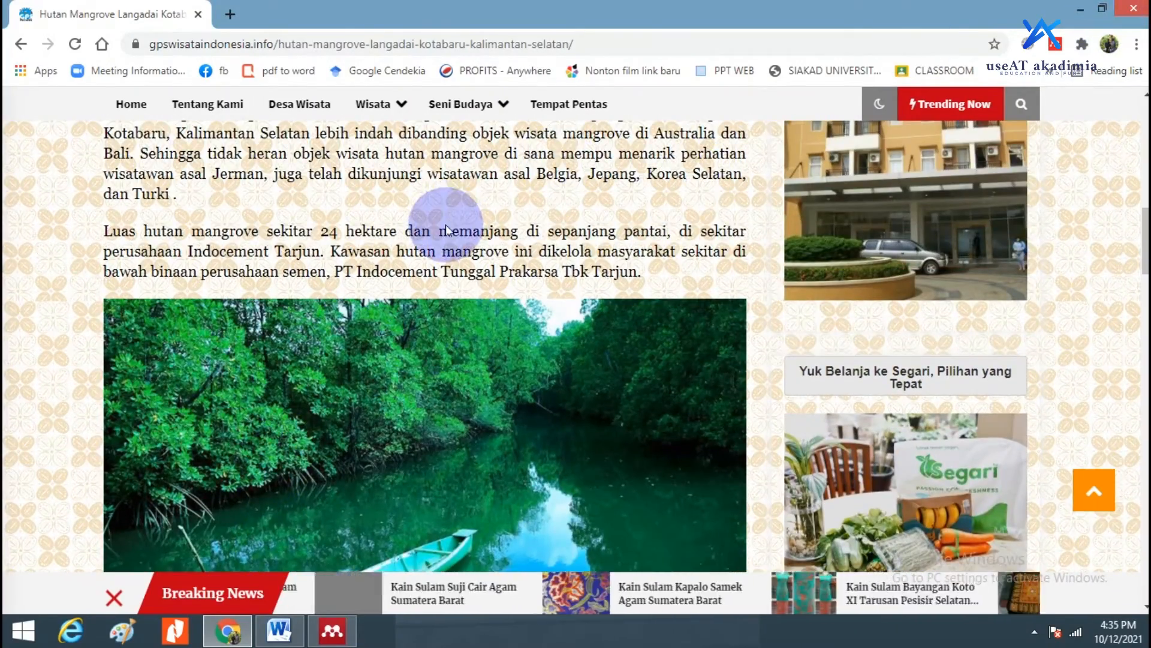
scroll(452, 228, up, 3)
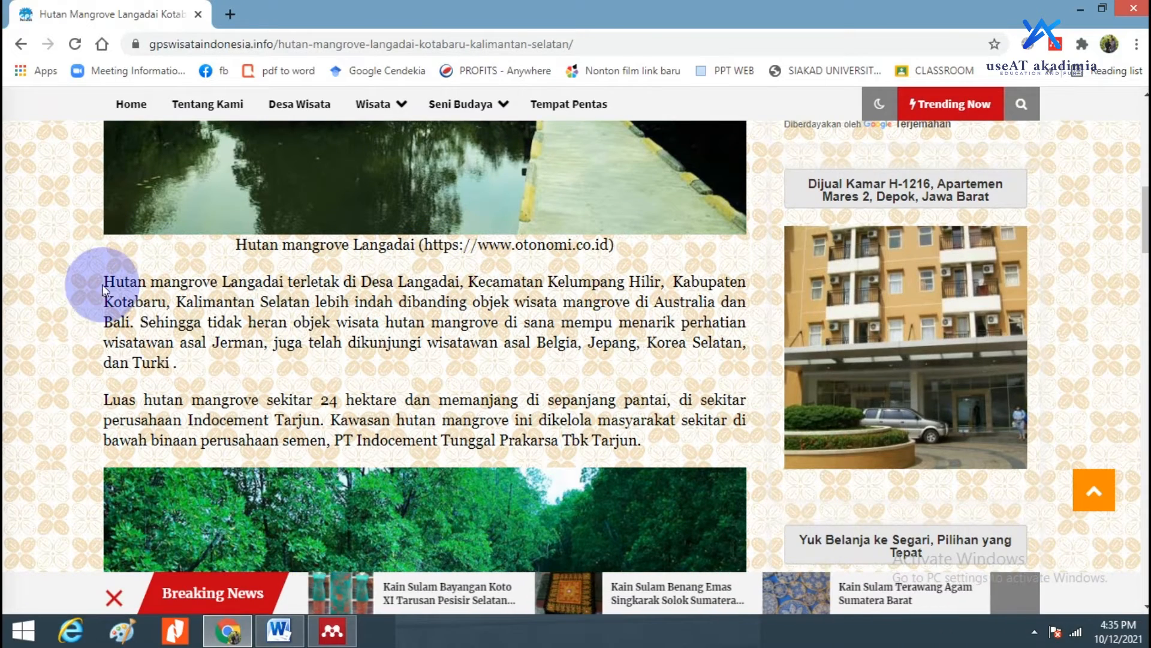
Copy the article's two paragraphs on the Langadai forest's location and area into the Word document below the cited paragraph.
drag(104, 281, 639, 441)
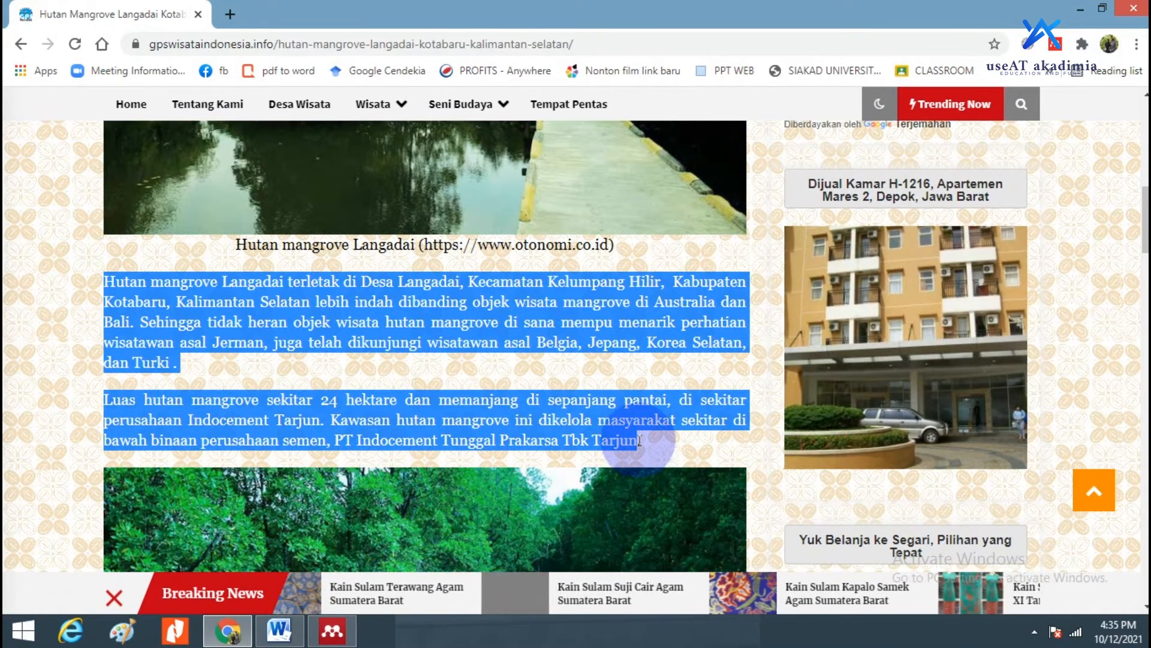
right_click(474, 319)
click(510, 334)
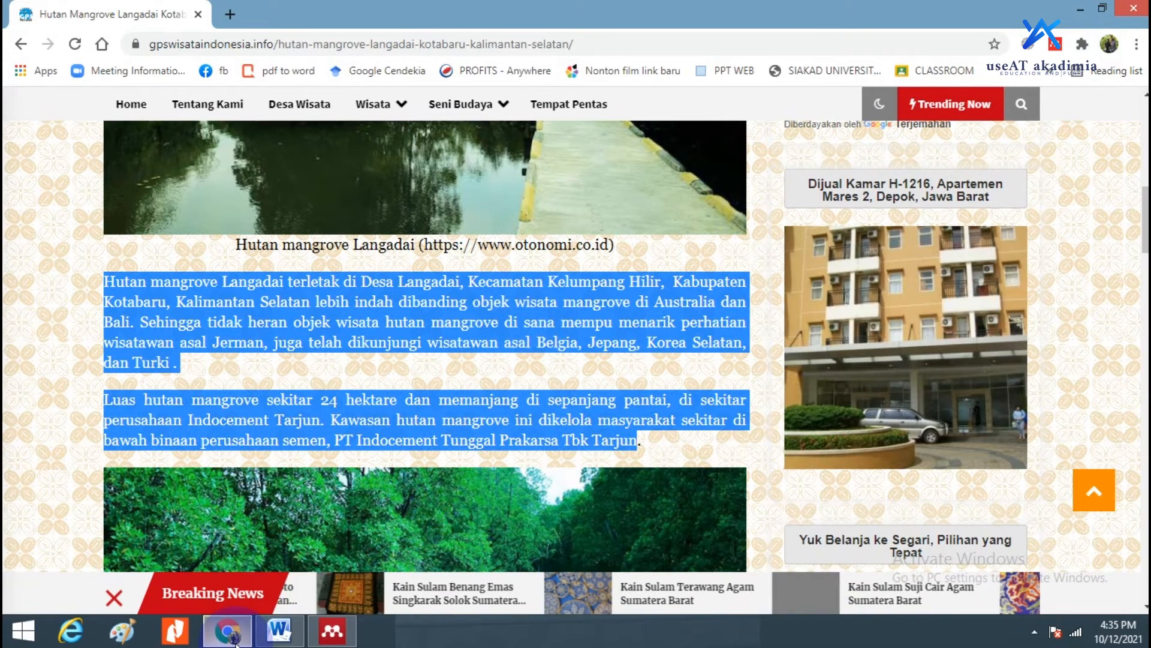
click(277, 631)
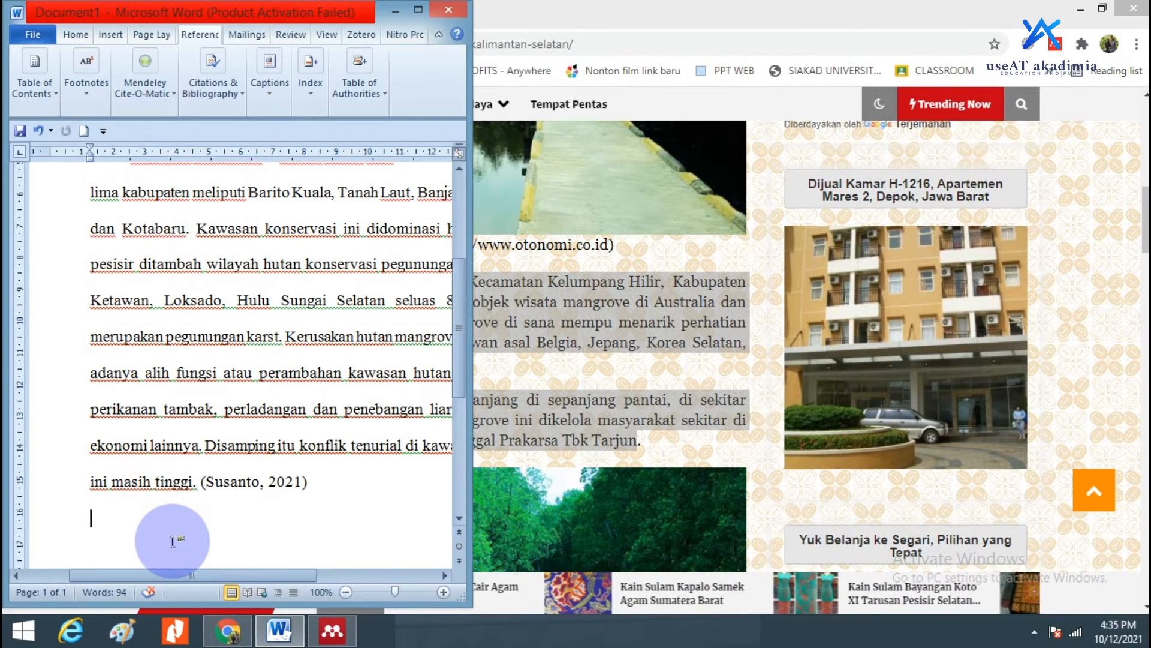
key(ctrl+v)
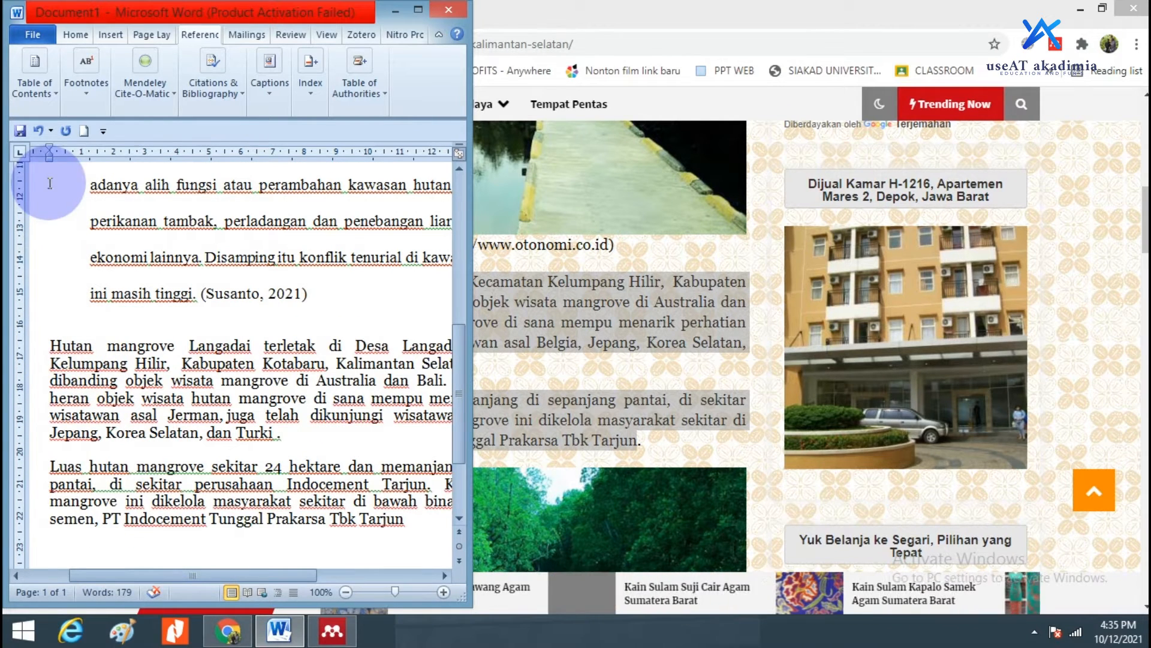
Indent the first pasted paragraph to align with the text above and merge the "Luas hutan mangrove" paragraph into it.
mouse_move(50, 157)
mouse_down()
mouse_move(90, 161)
mouse_move(92, 175)
mouse_up()
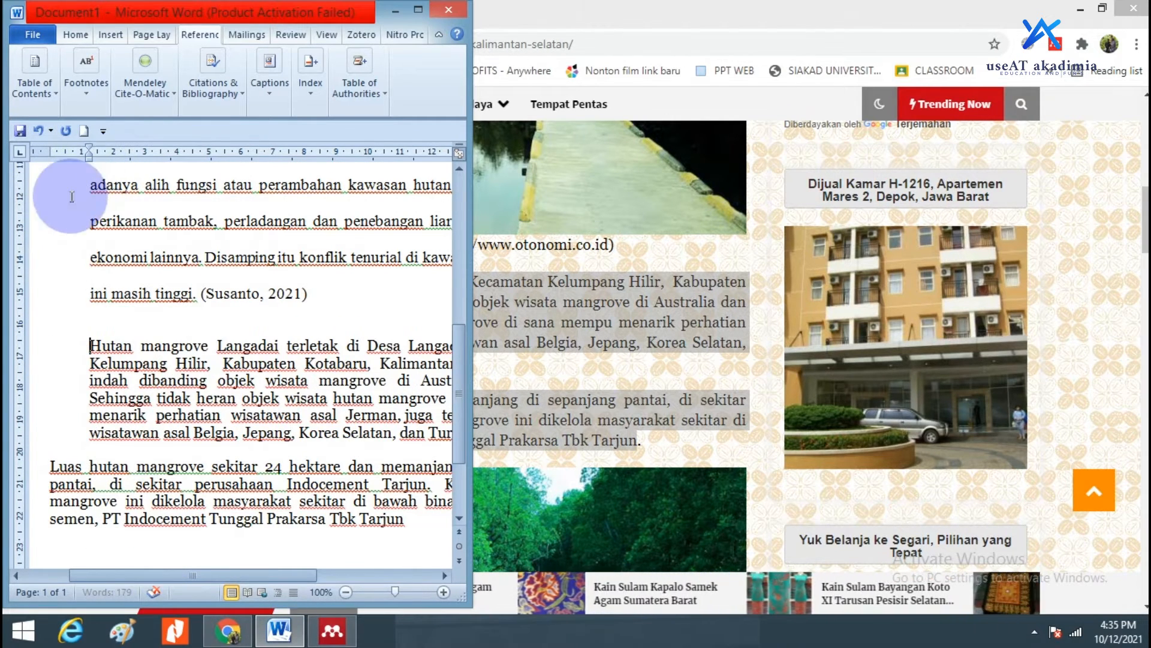
click(49, 477)
click(50, 465)
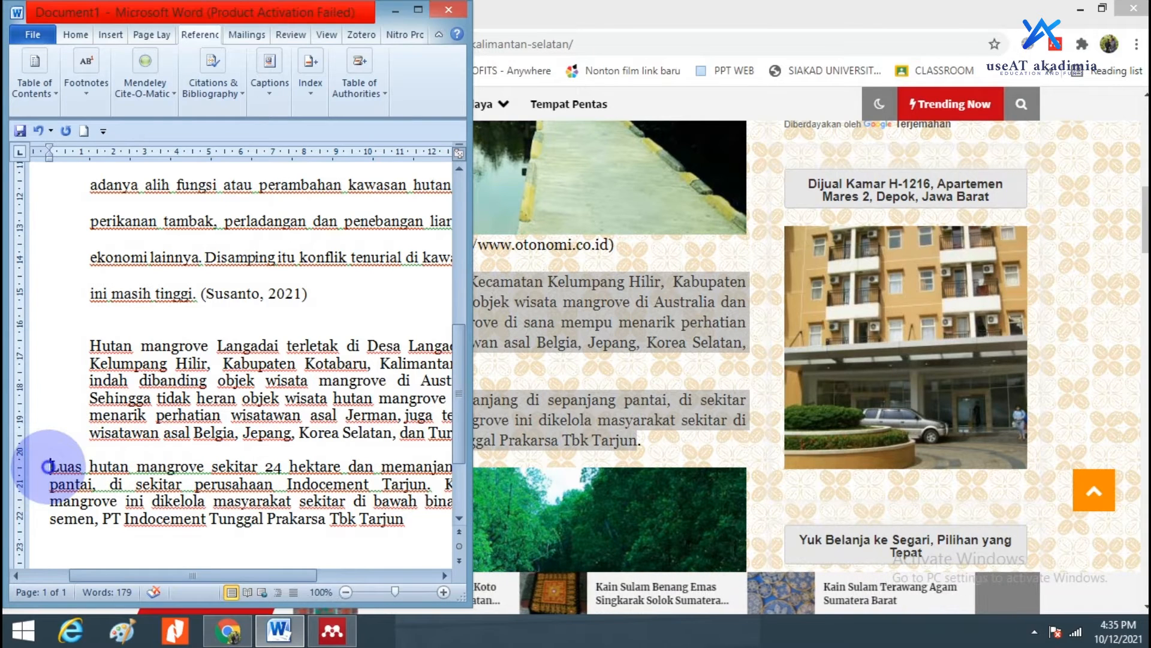
key(BackSpace)
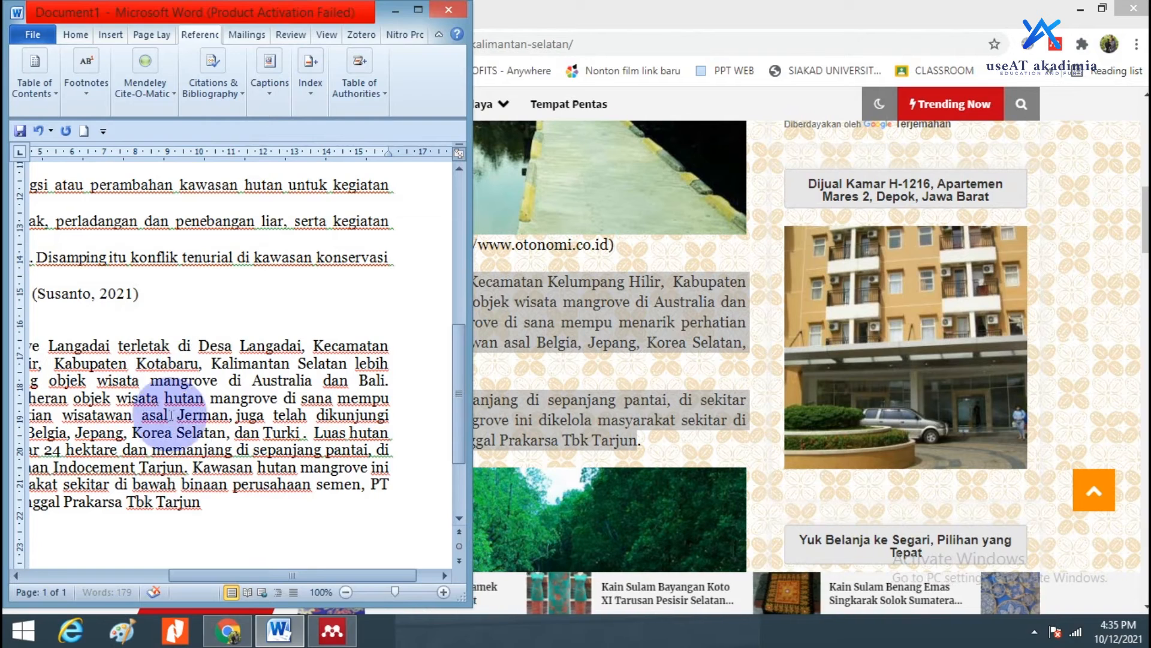
Maximize the Word window, then give the pasted Langadai paragraph a first-line indent and double line spacing.
click(419, 10)
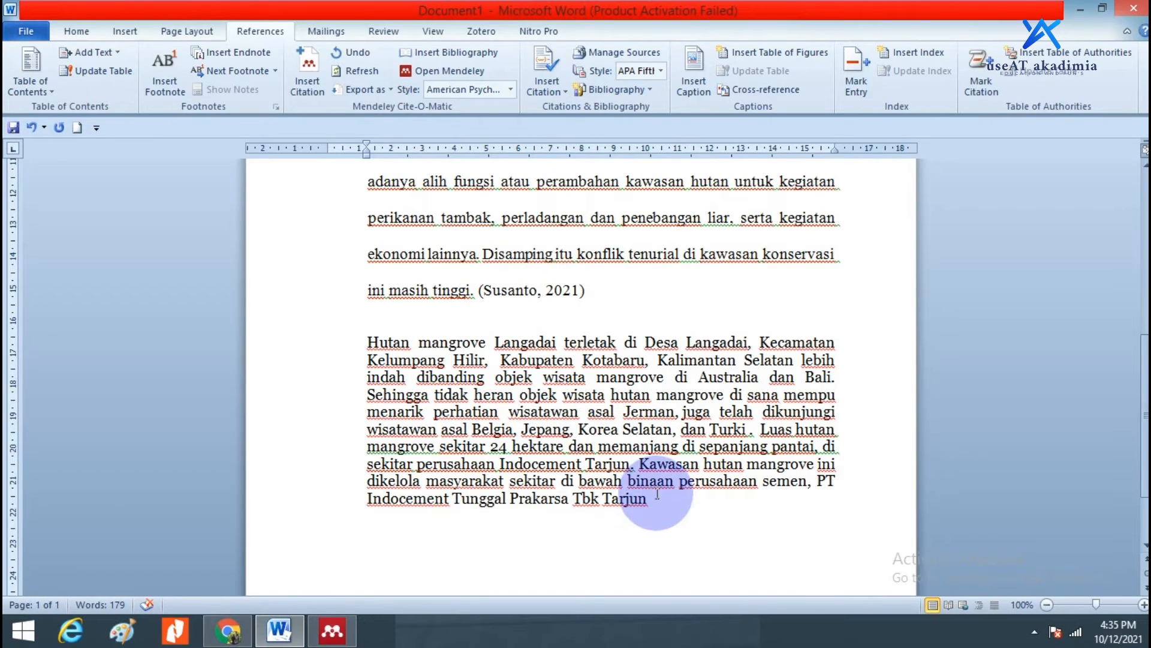
drag(650, 499, 373, 347)
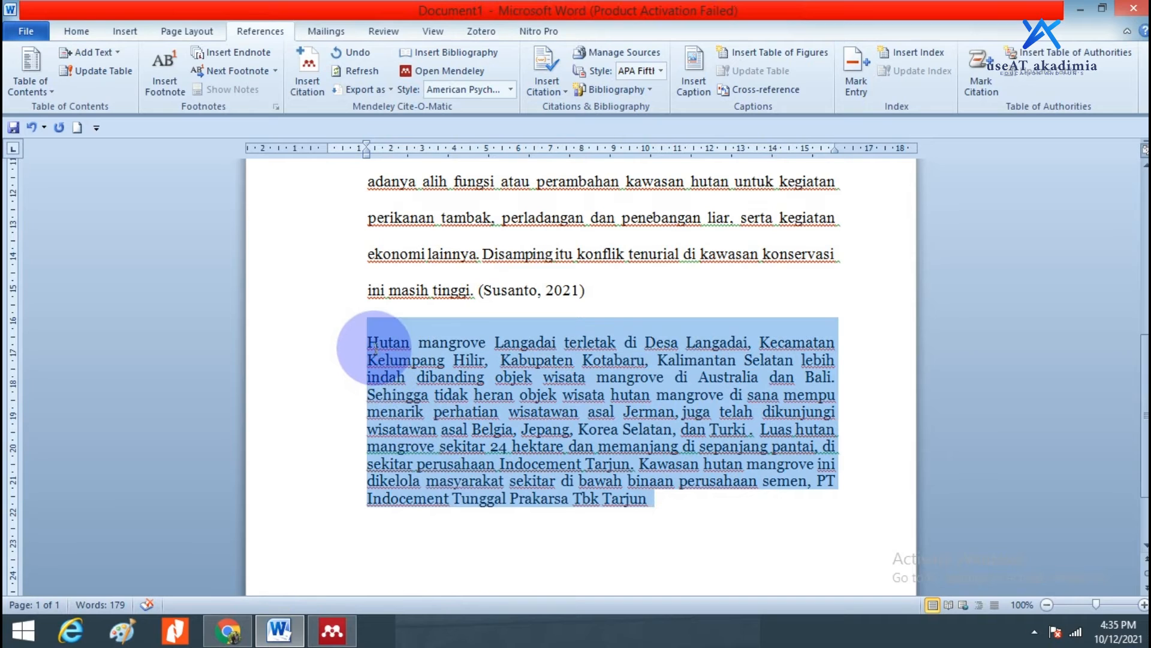
click(373, 347)
key(Tab)
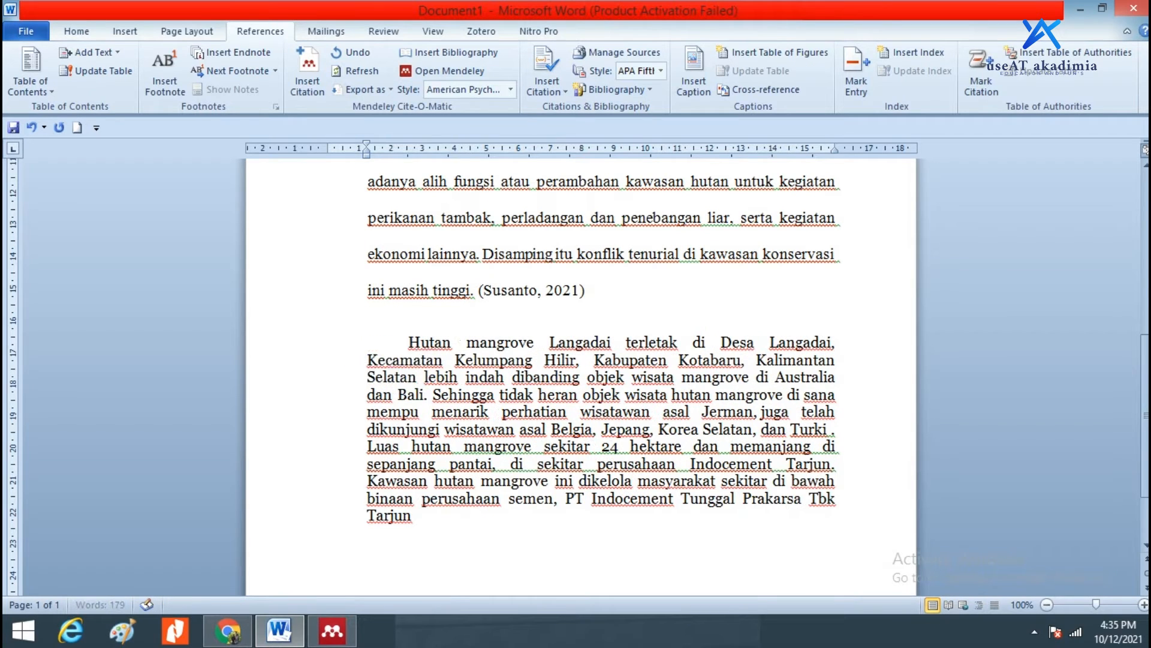
drag(424, 516, 368, 345)
key(ctrl+2)
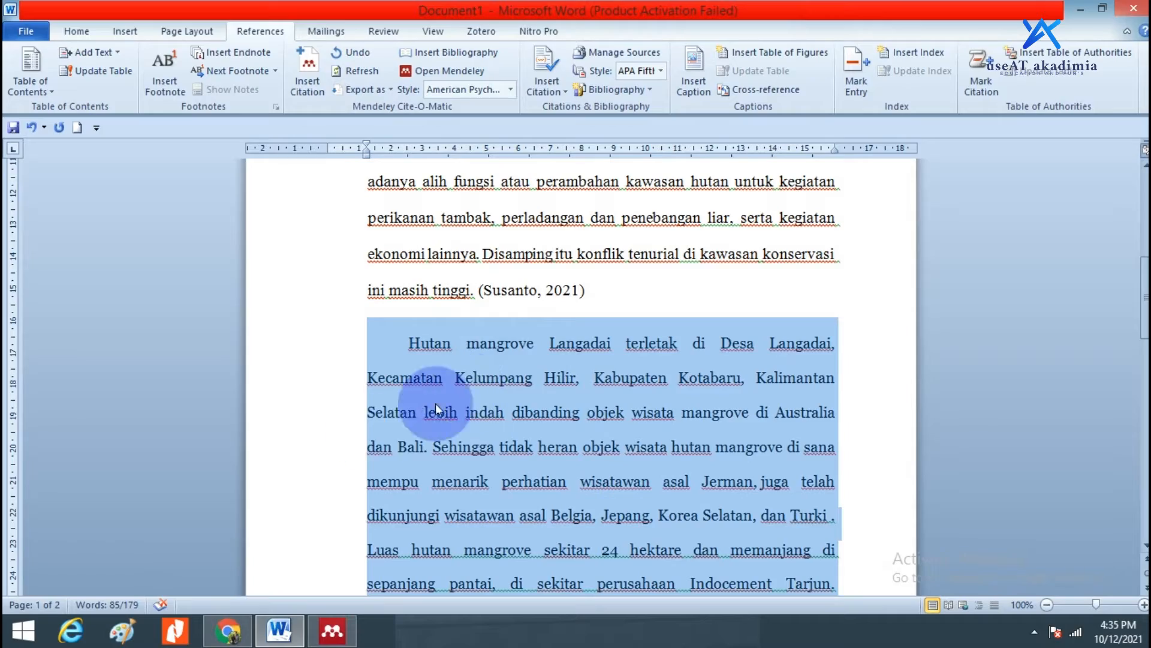
Check the Langadai article's heading in Chrome, and in Word place the cursor after "Tarjun." at the end of the pasted paragraph.
click(237, 638)
scroll(296, 380, up, 5)
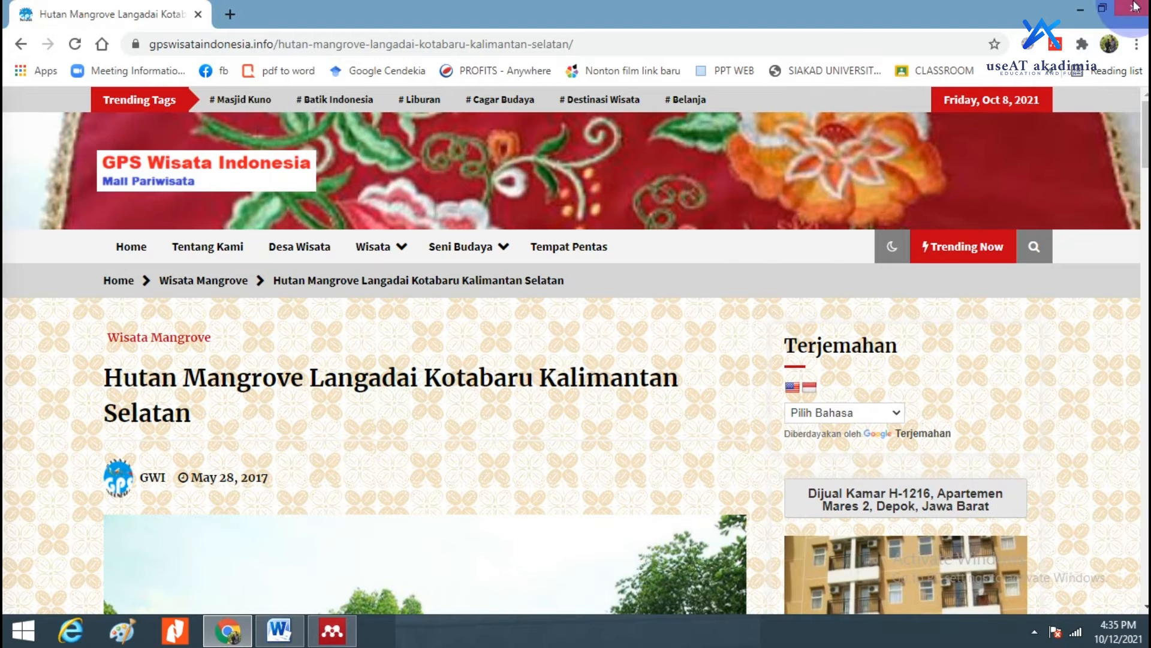
click(280, 629)
scroll(455, 447, down, 1)
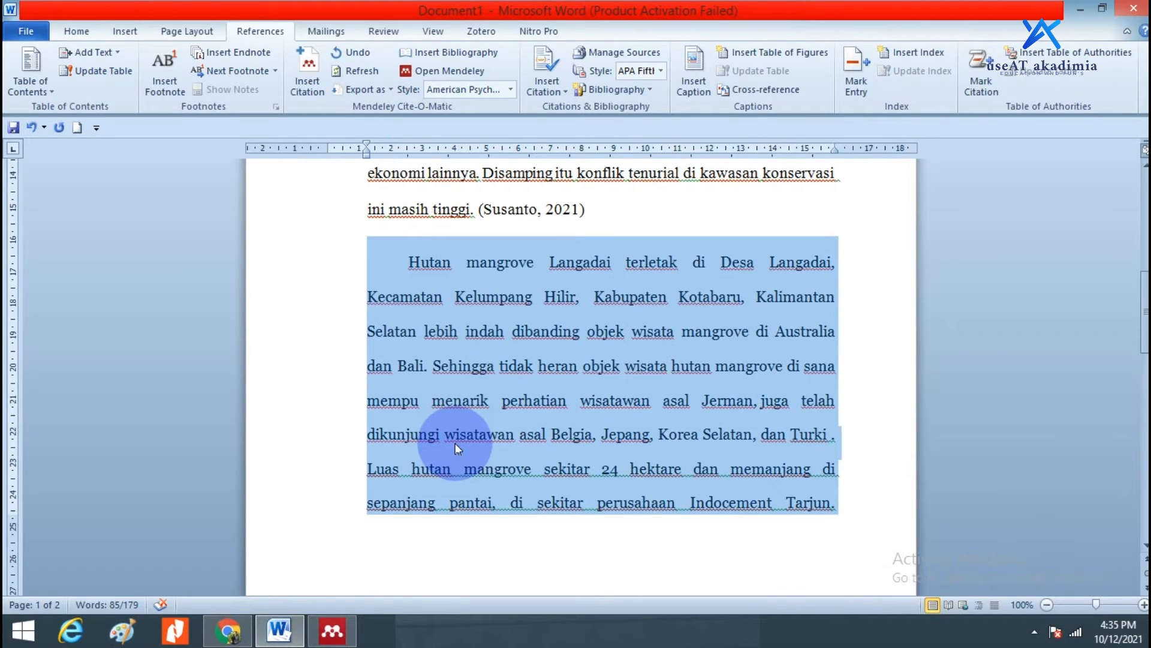
drag(846, 504, 838, 514)
click(846, 512)
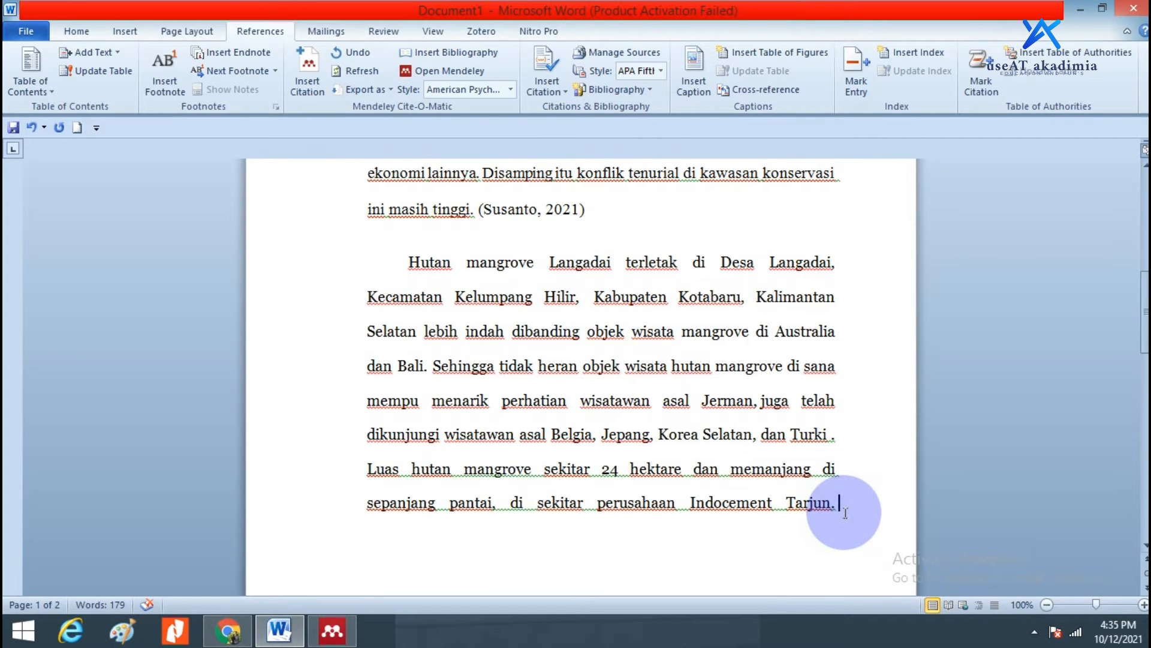
Reduce the Word and Chrome windows and bring Mendeley Desktop to the front beside the Langadai article.
click(1101, 10)
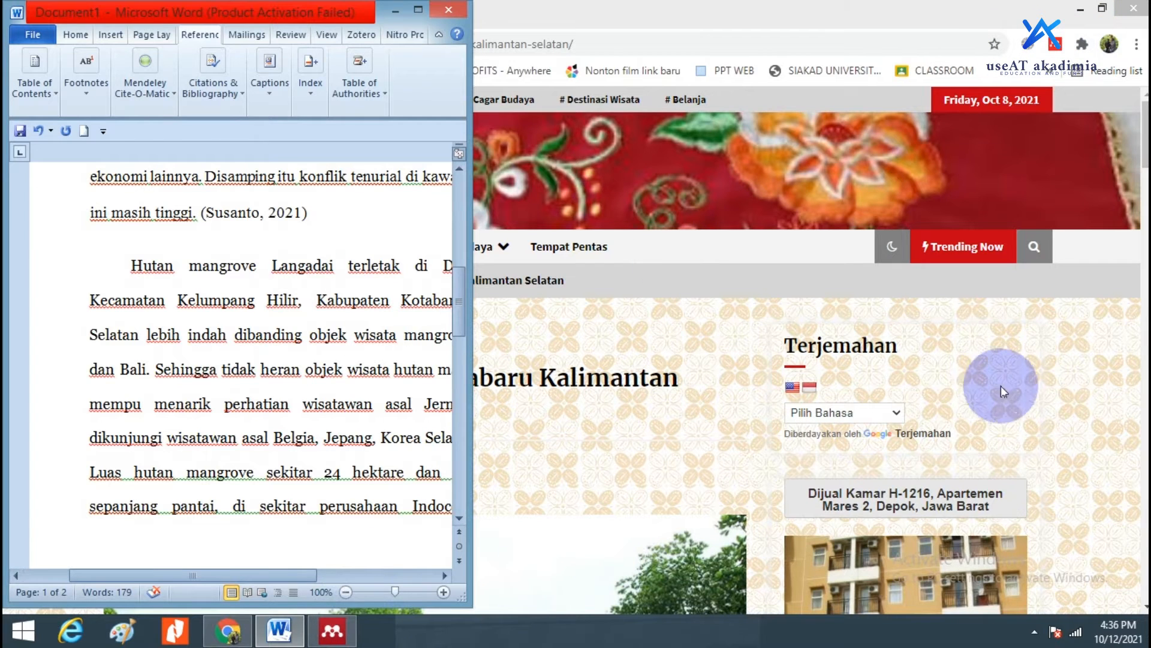
click(1025, 375)
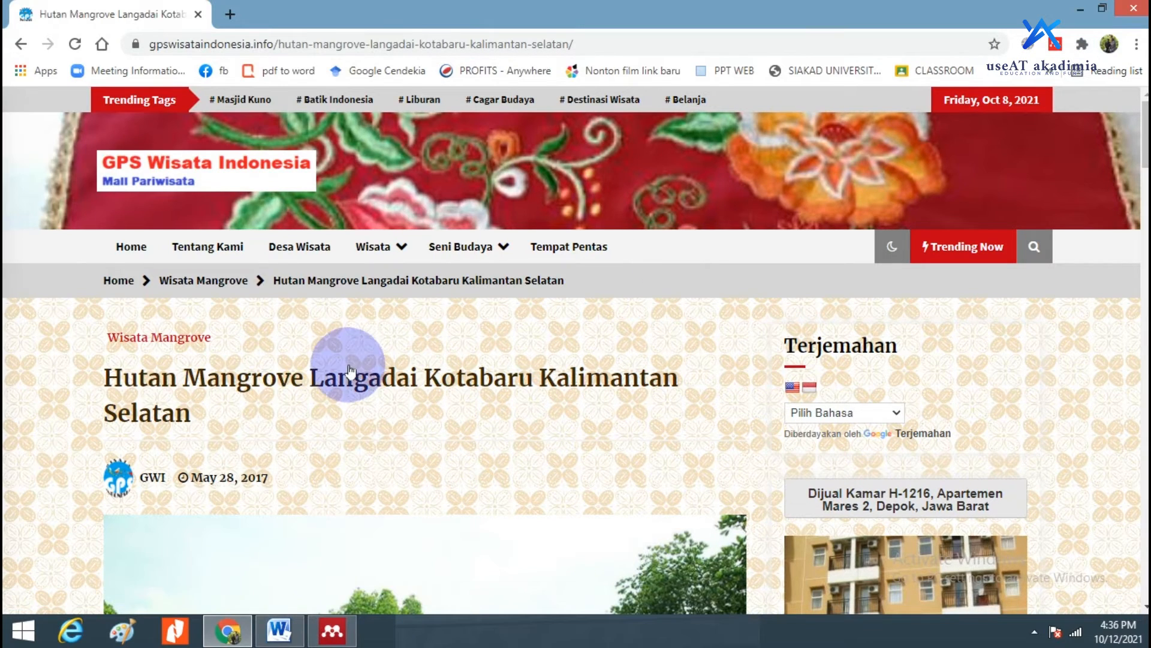
click(1105, 9)
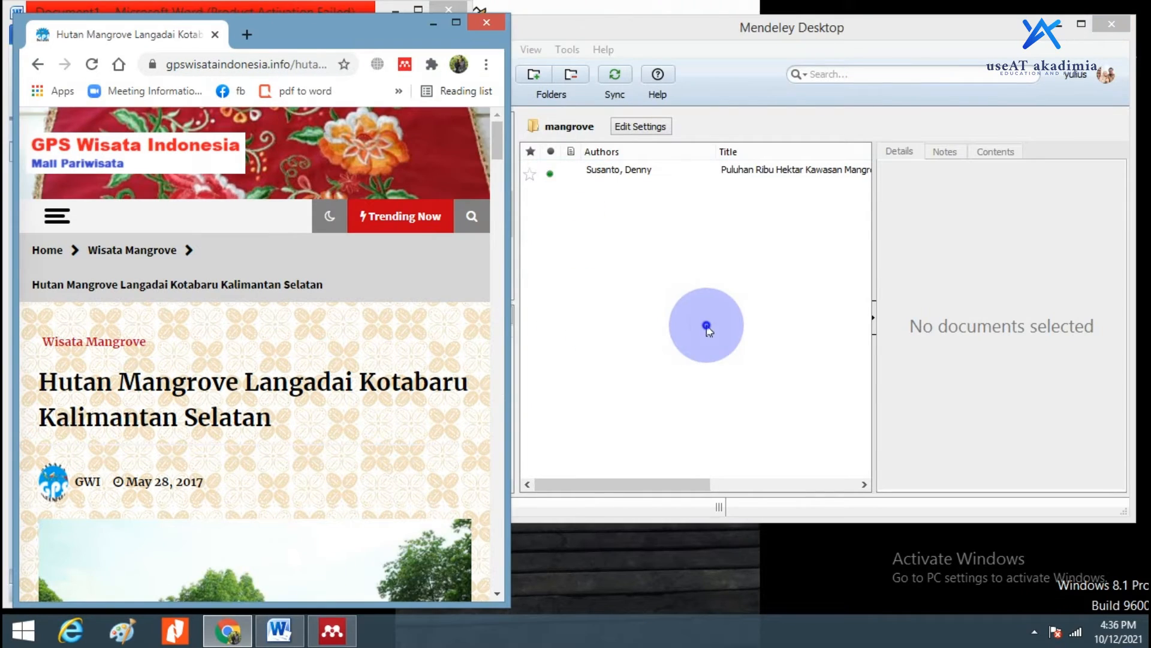
click(689, 300)
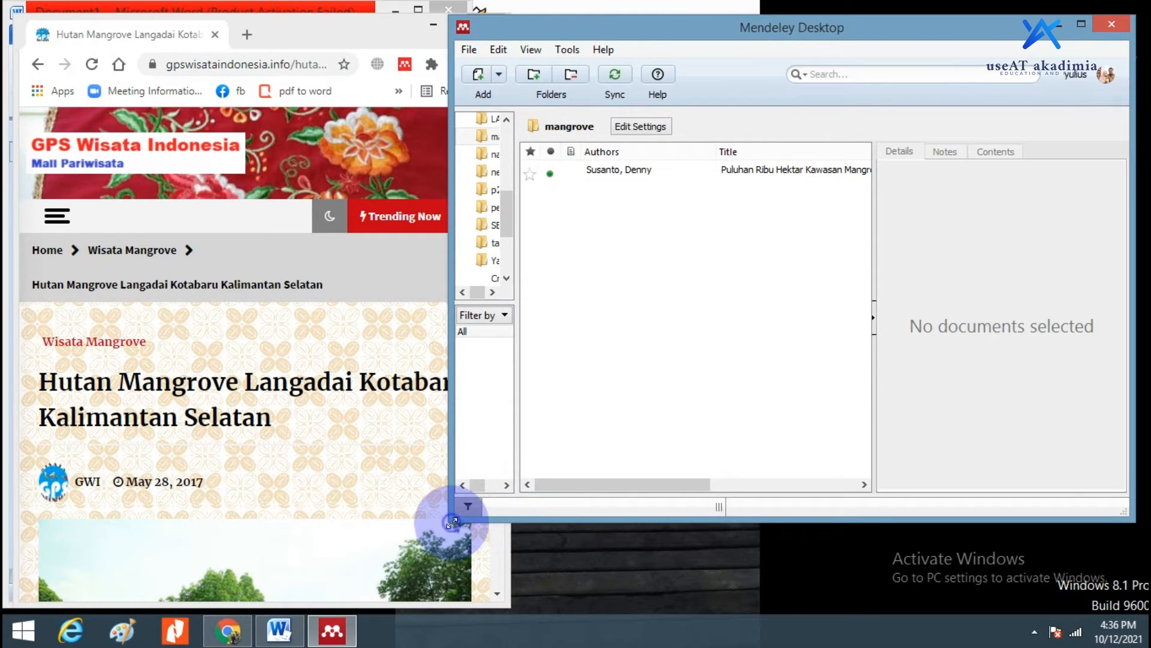
drag(453, 523, 452, 522)
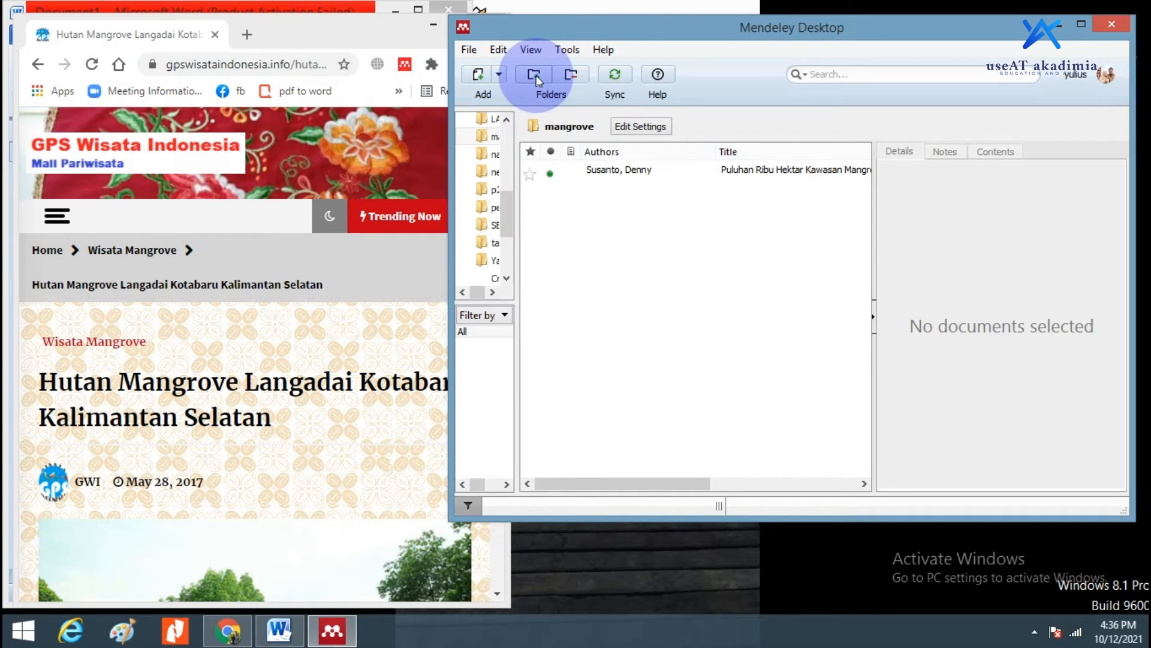
Start a manual entry in Mendeley's mangrove folder and set its document type to Web Page.
click(499, 75)
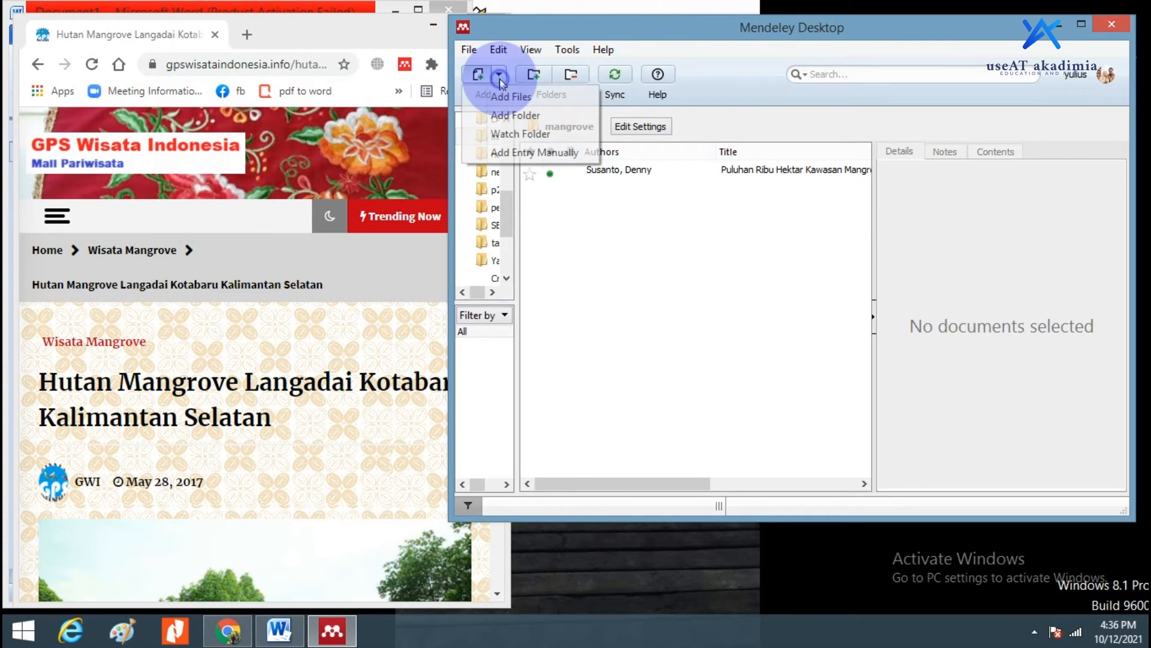
click(542, 153)
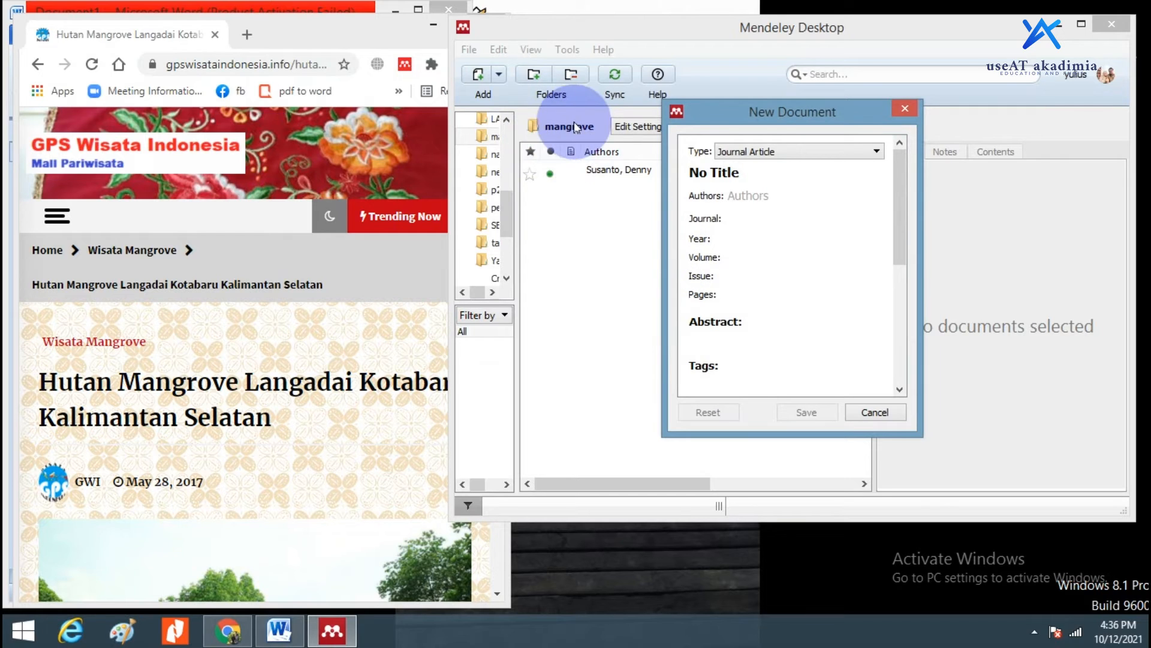
click(771, 151)
scroll(746, 240, down, 5)
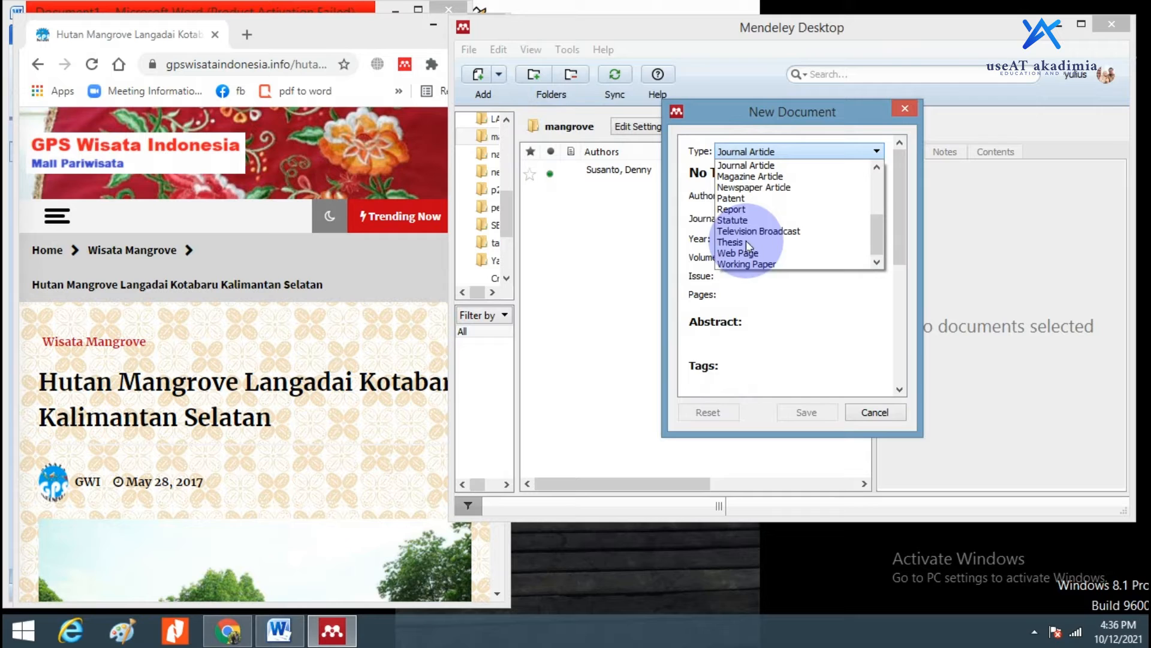
click(757, 252)
click(759, 172)
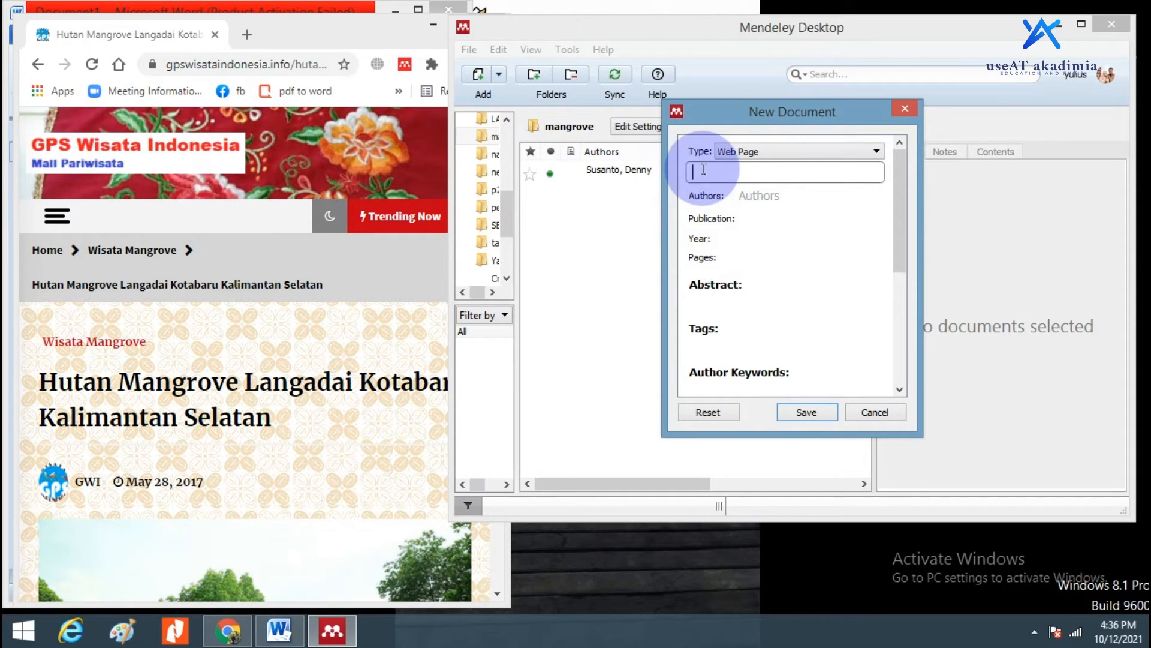
Copy the article title "Hutan Mangrove Langadai Kotabaru Kalimantan Selatan" from the web page into the new entry's title.
click(400, 387)
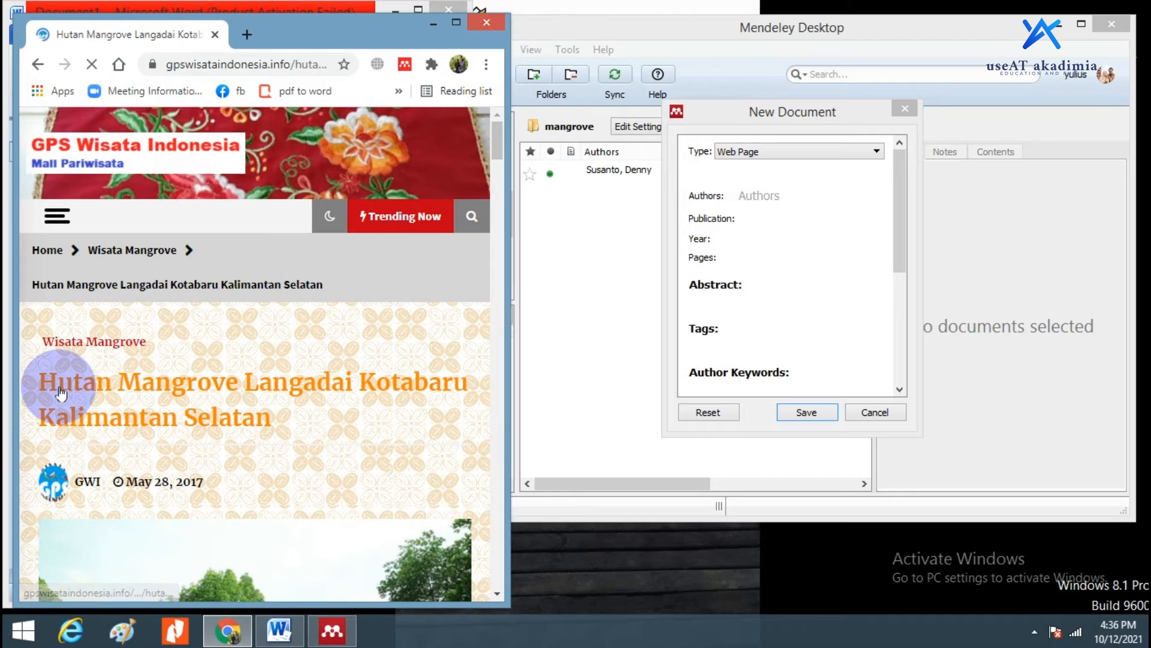
drag(38, 381, 269, 431)
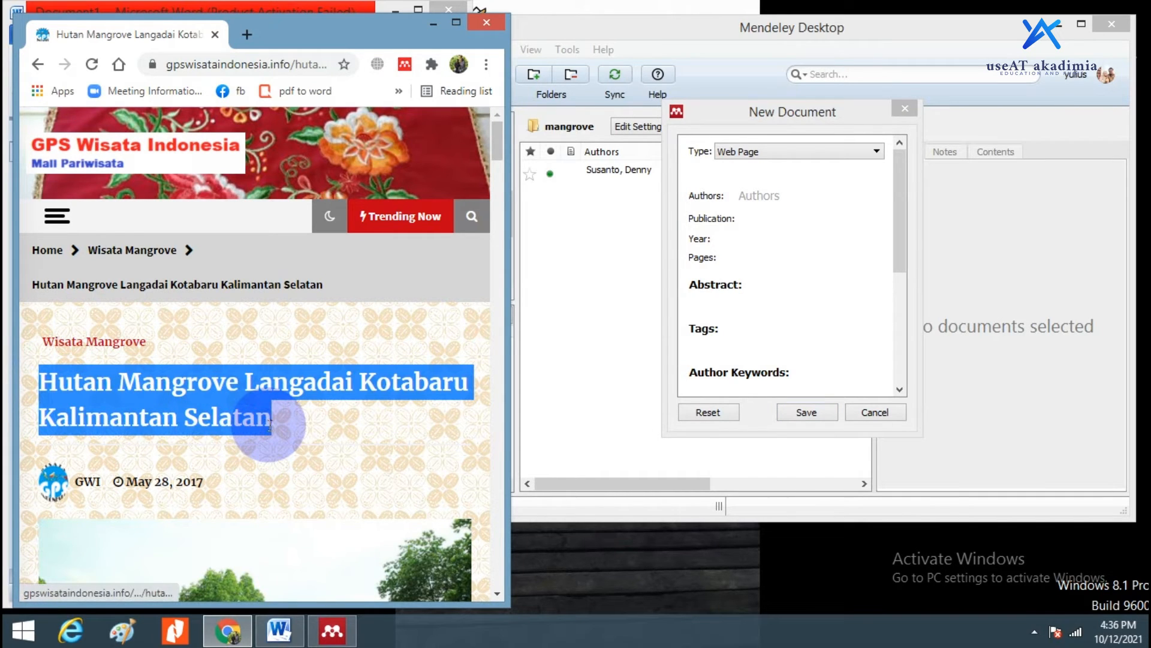
right_click(227, 384)
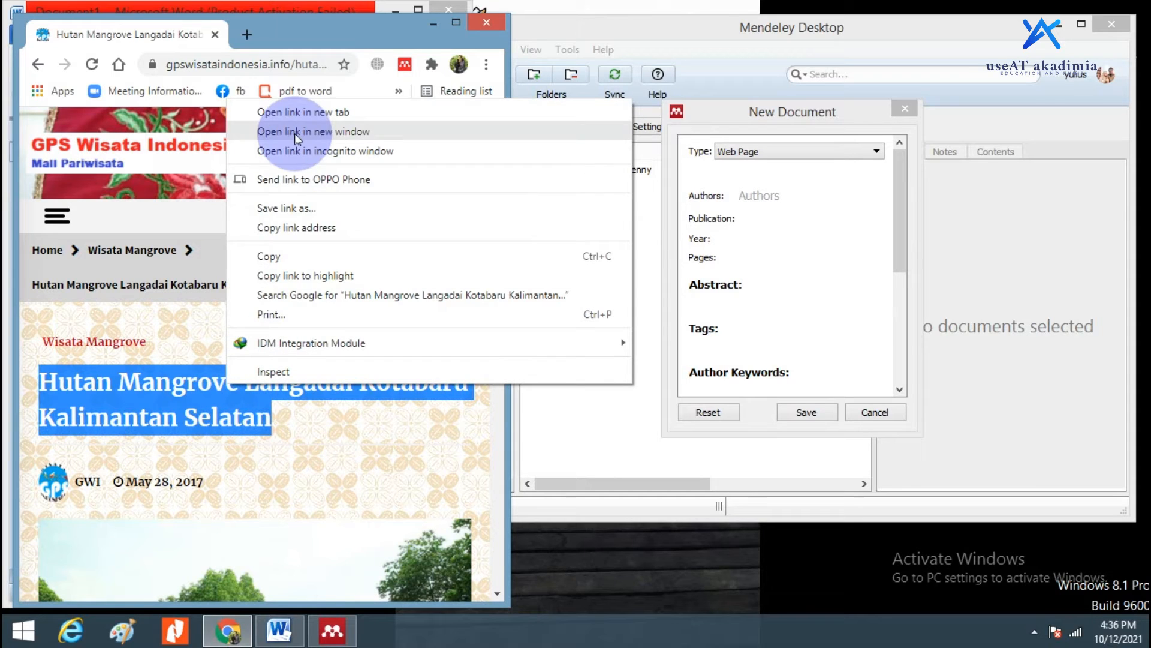
click(289, 256)
click(746, 173)
key(ctrl+v)
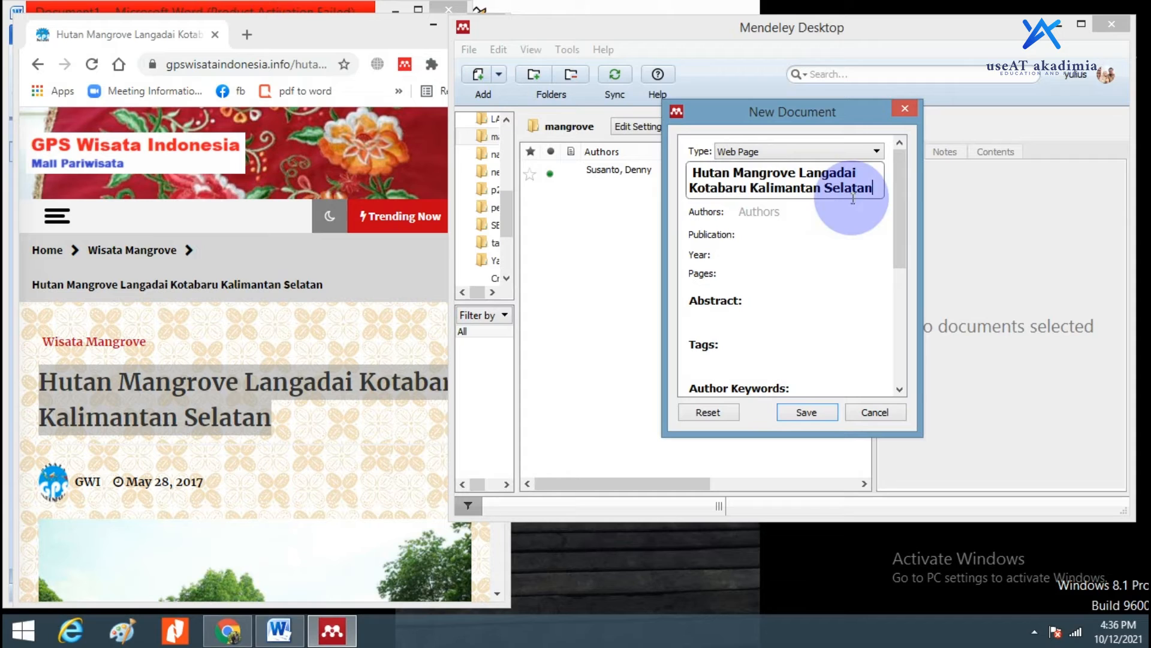
Check the article page for its author and enter GWI as the entry's author.
key(Tab)
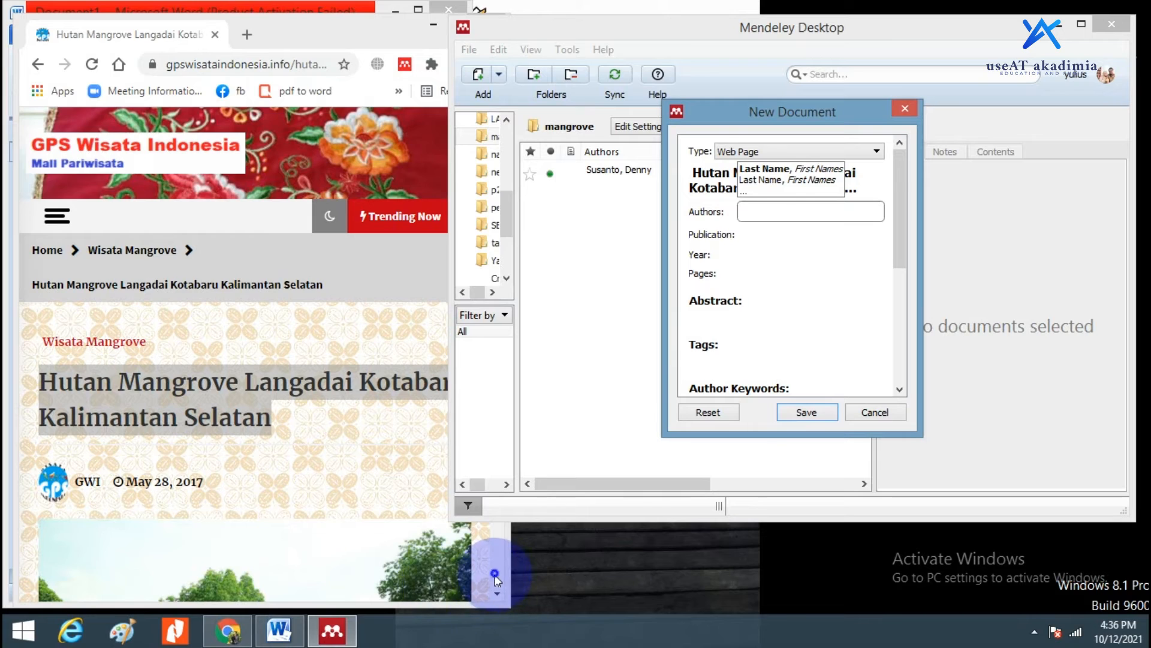
click(478, 557)
scroll(478, 556, down, 6)
scroll(398, 486, up, 6)
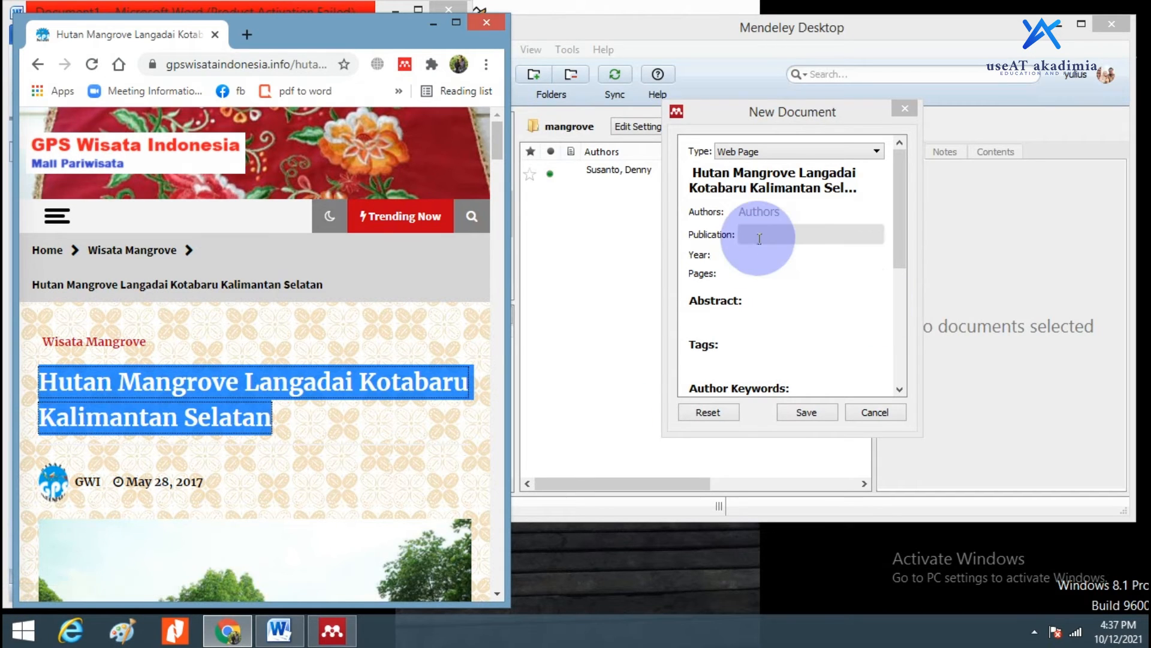
click(763, 213)
text(GWI)
Set the entry's publication to GPS Wisata Indonesia and its year to 2017.
click(757, 231)
click(762, 234)
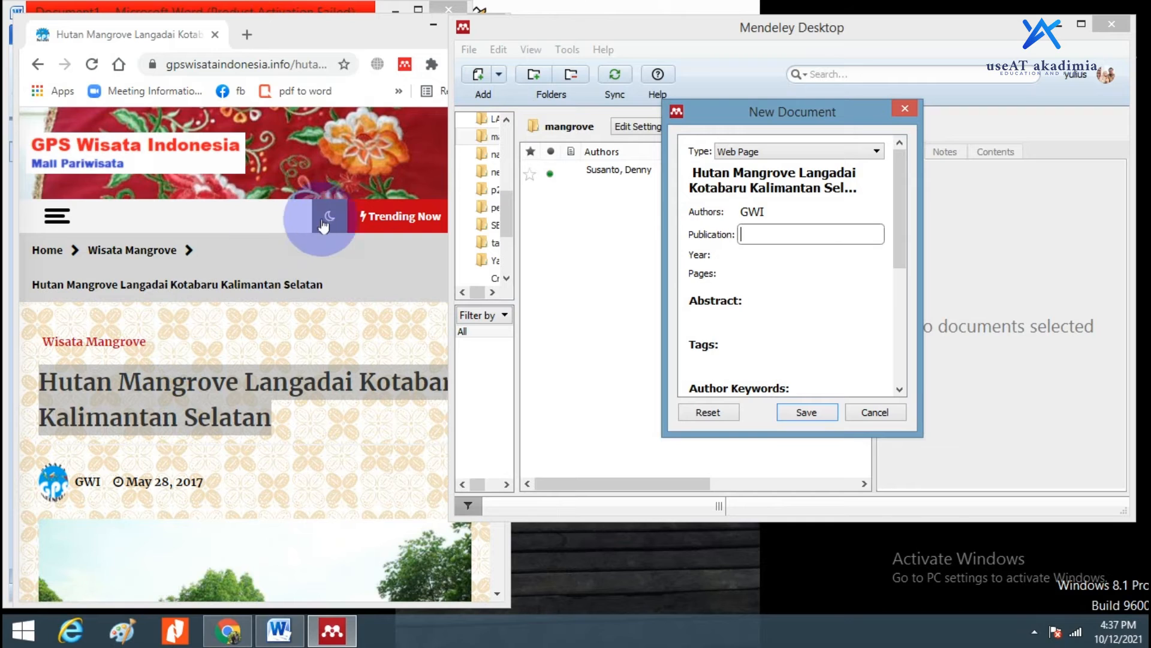
click(411, 332)
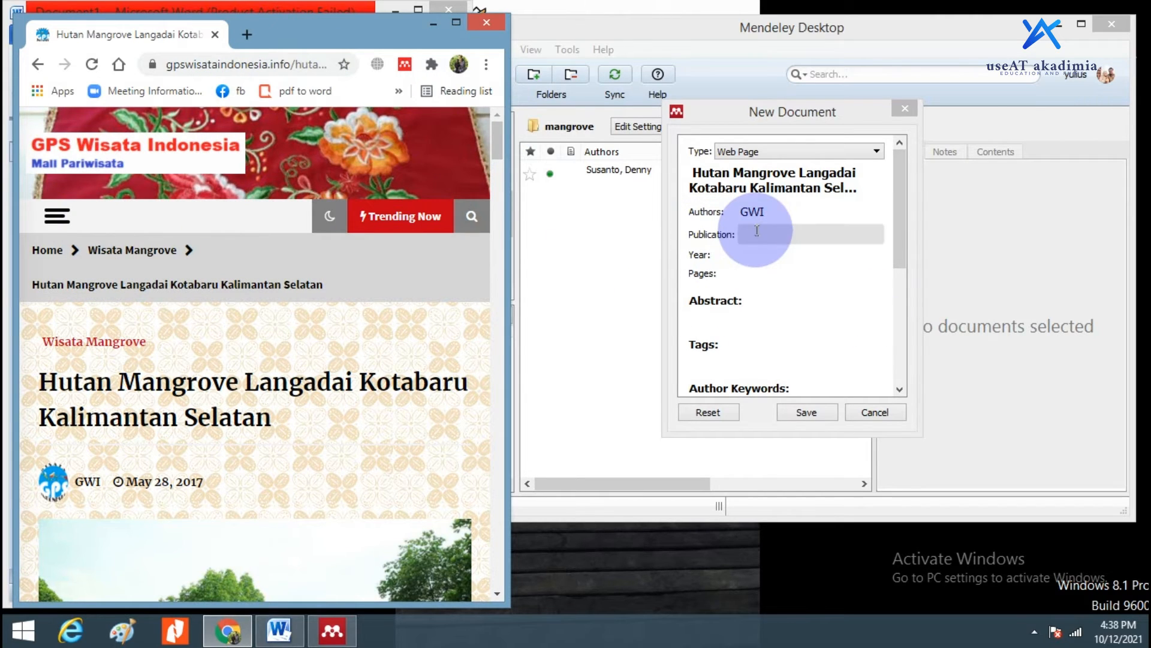
click(779, 230)
text(GPS Wisata Indonesia)
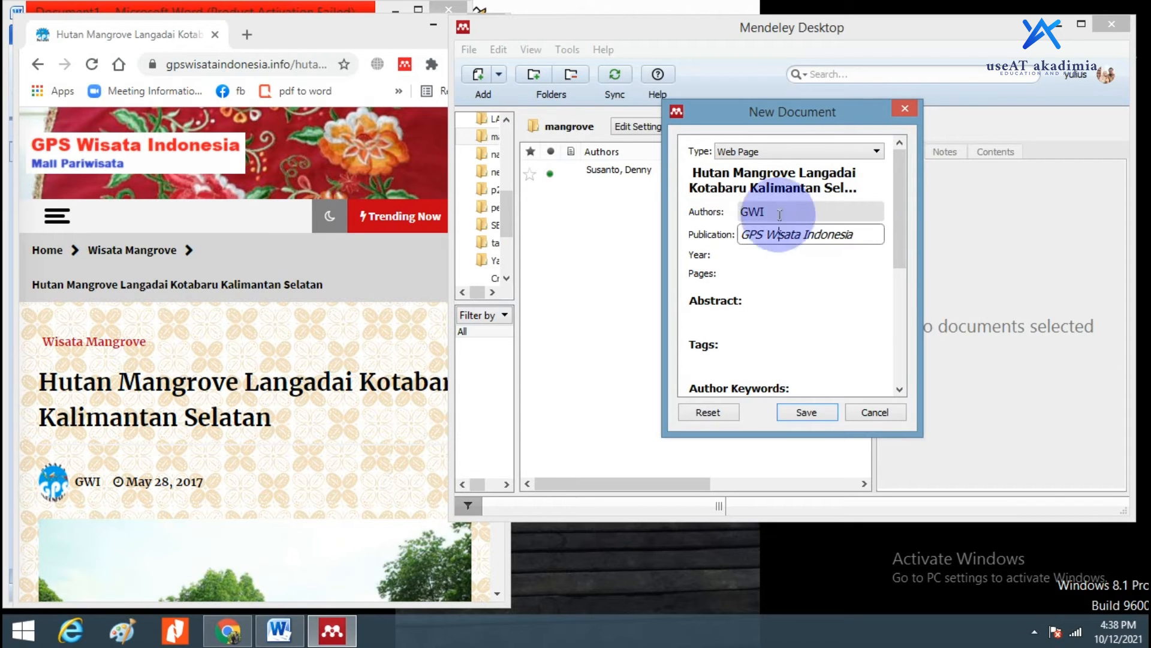
click(762, 255)
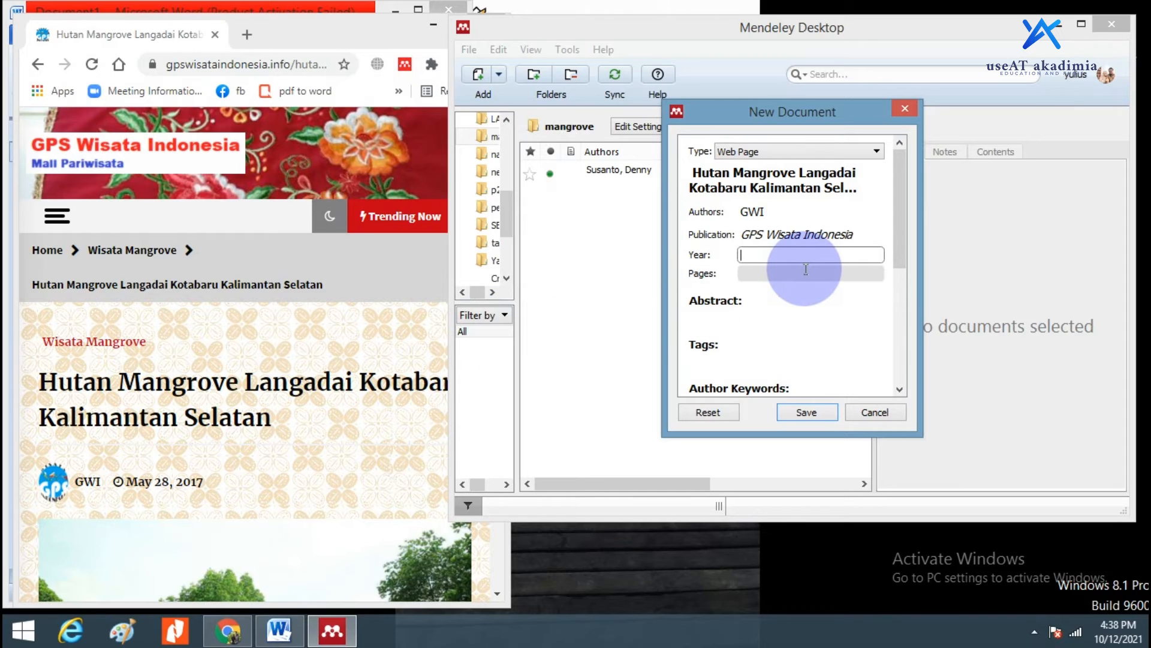
click(788, 273)
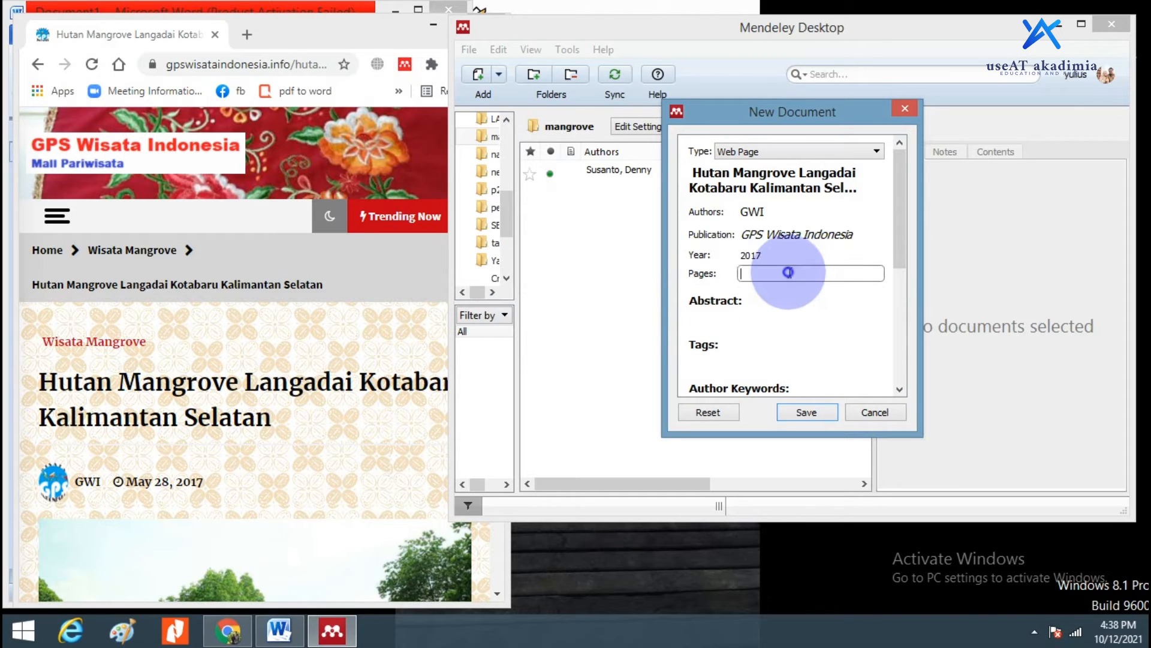
Copy the article's two paragraphs, from "Hutan mangrove Langadai terletak" to "Prakarsa Tbk Tarjun.", into the entry's abstract.
click(780, 311)
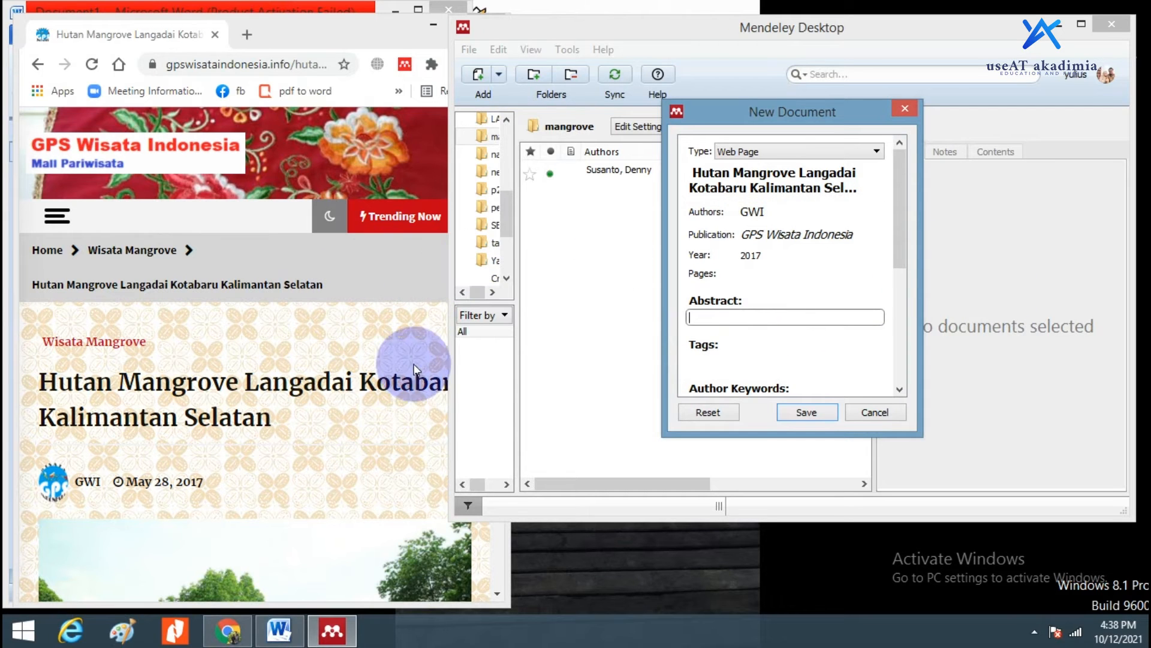
click(496, 565)
scroll(200, 504, down, 2)
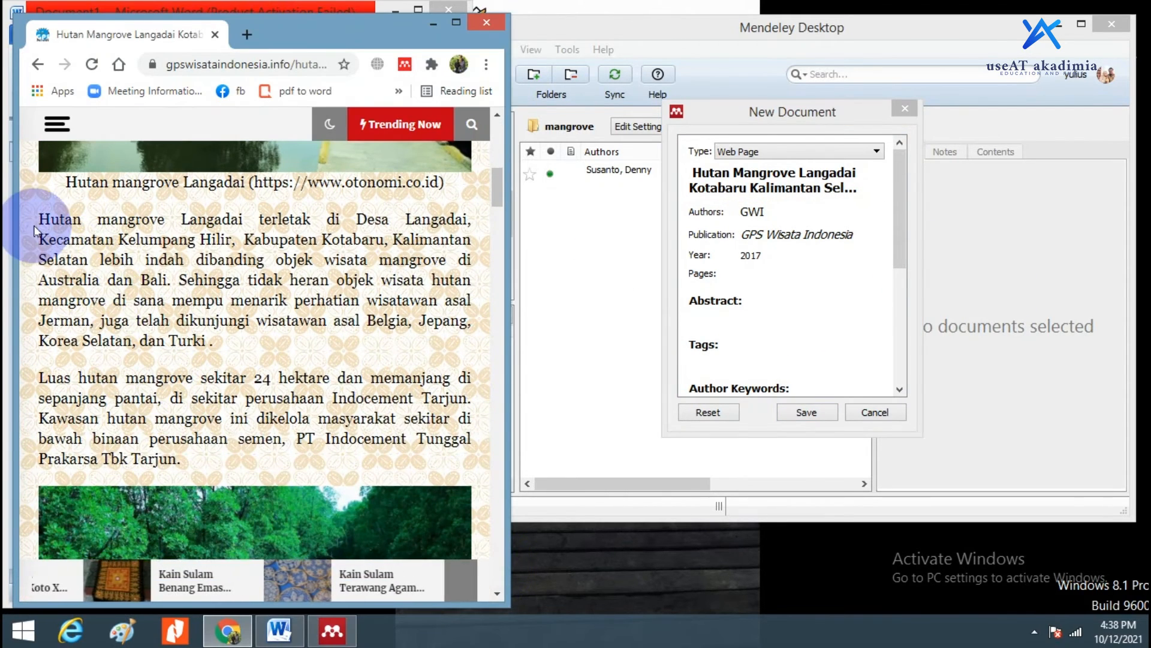
drag(35, 231, 181, 462)
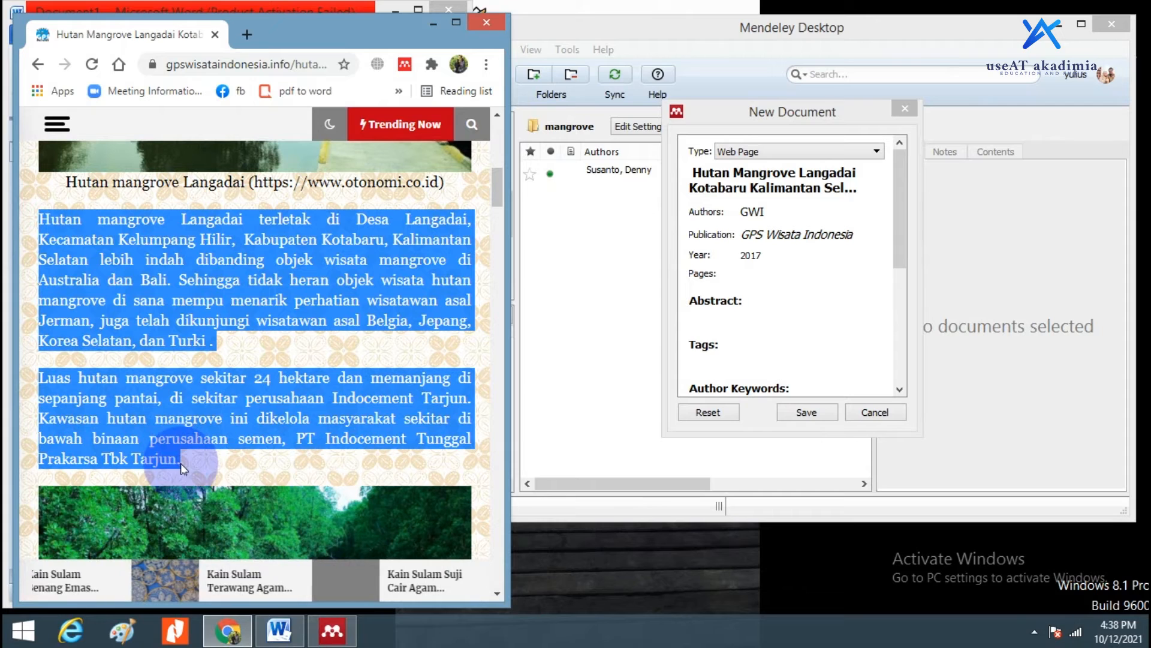
right_click(184, 399)
click(228, 409)
click(758, 316)
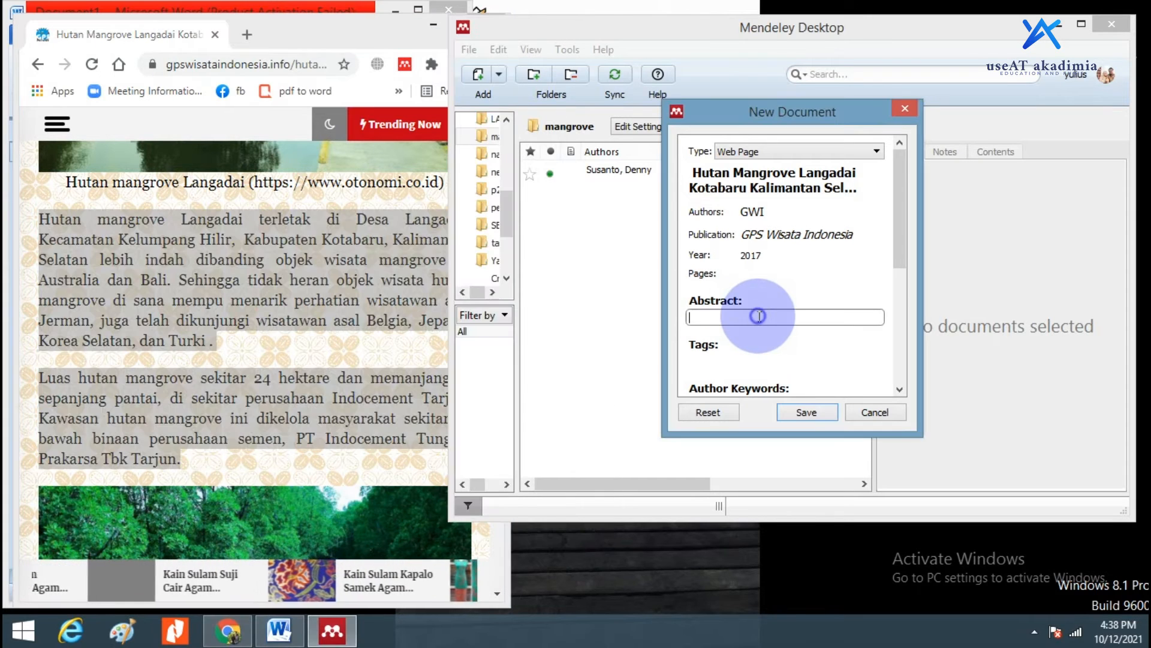
key(ctrl+v)
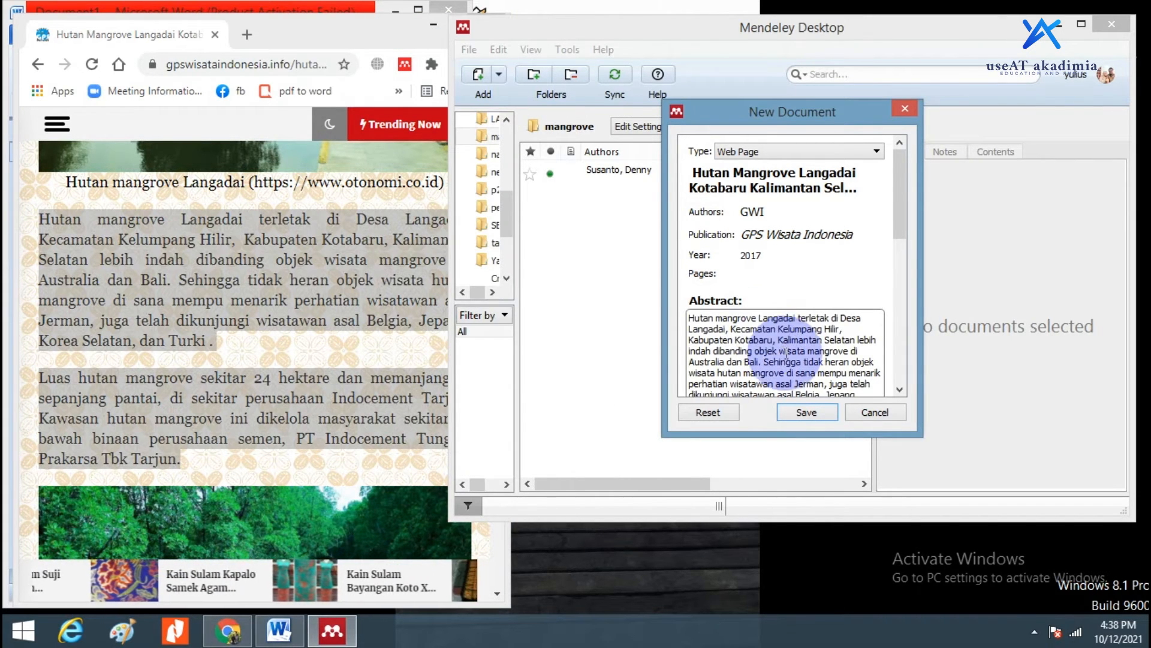
Set the entry's date accessed to 12/10/2021, using the system clock's date as reference.
scroll(840, 338, down, 3)
drag(902, 260, 885, 317)
click(774, 264)
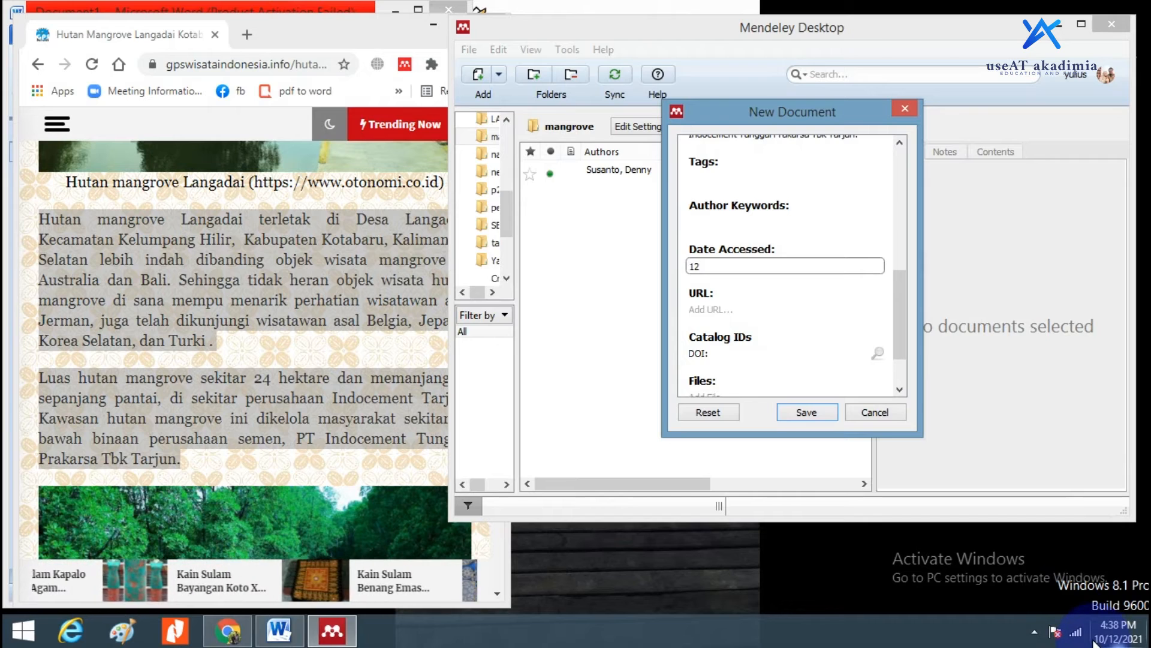
mouse_move(1096, 641)
text(*/)
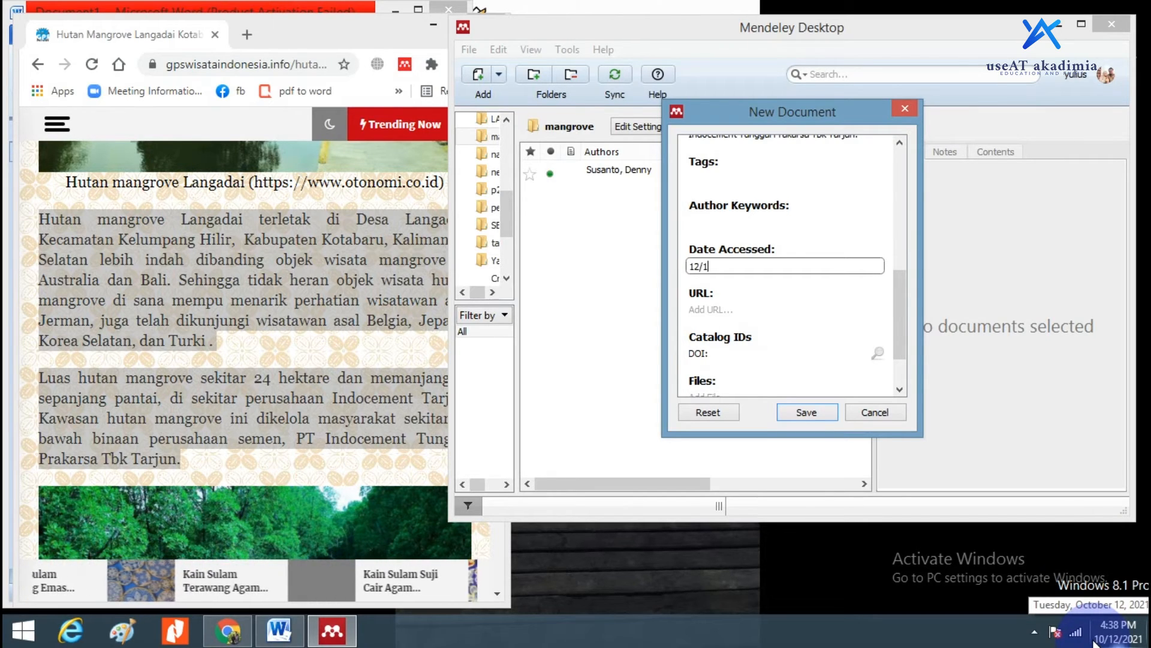
key(BackSpace)
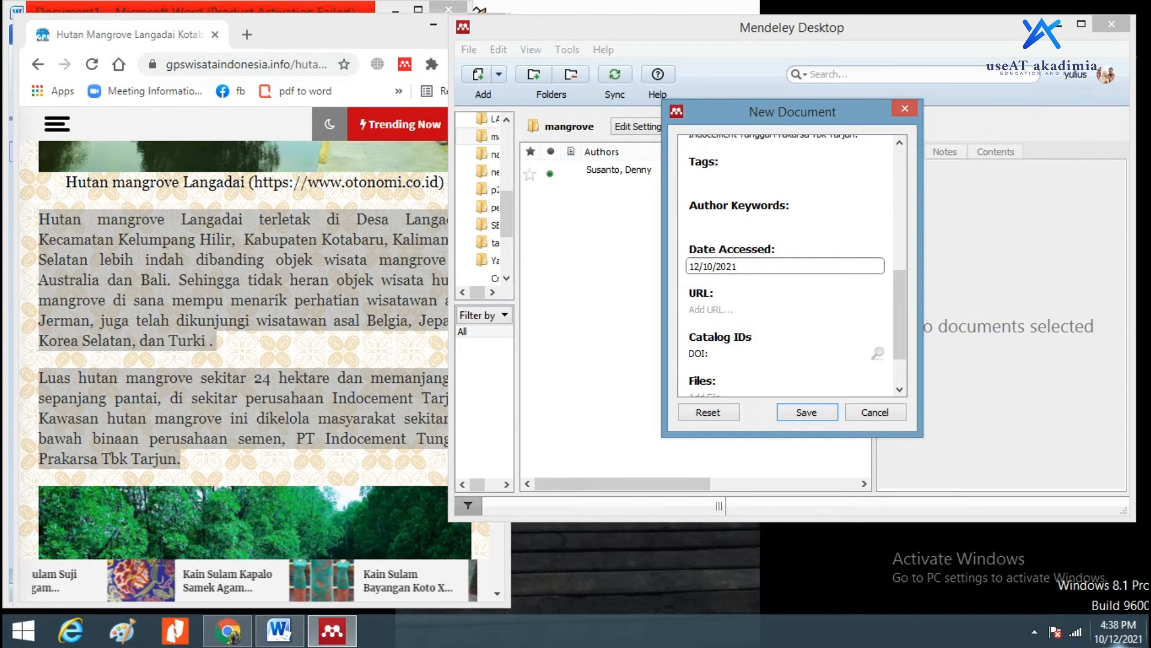
Copy the Langadai article's web address from the browser into the entry's URL and review the remaining fields.
click(774, 309)
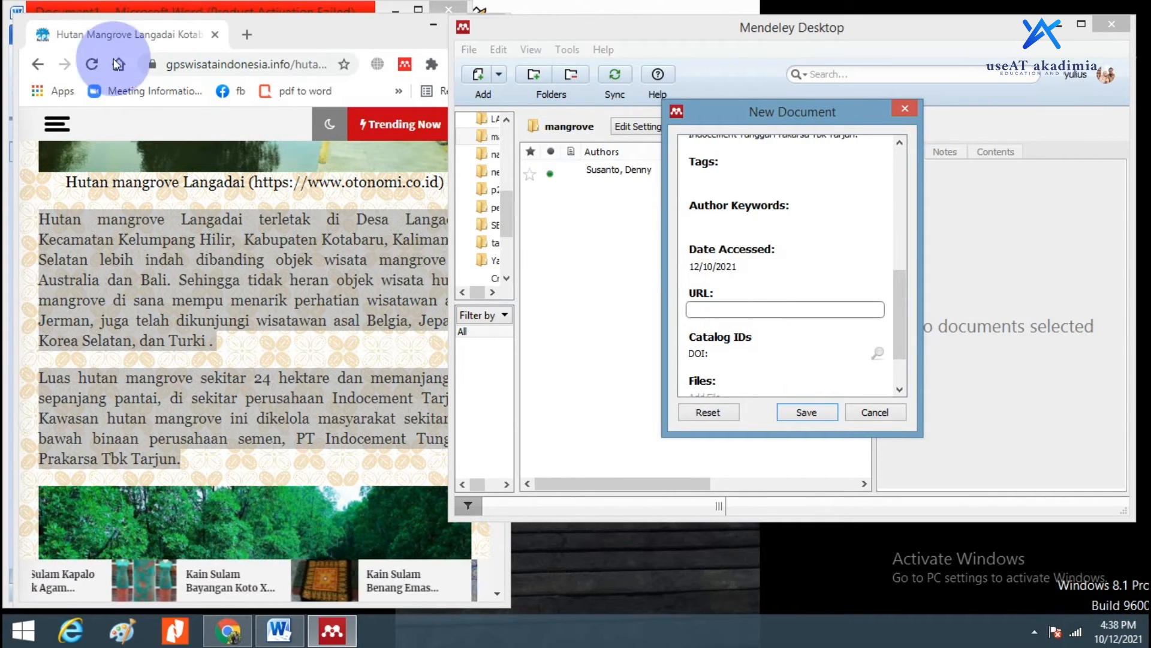
click(216, 61)
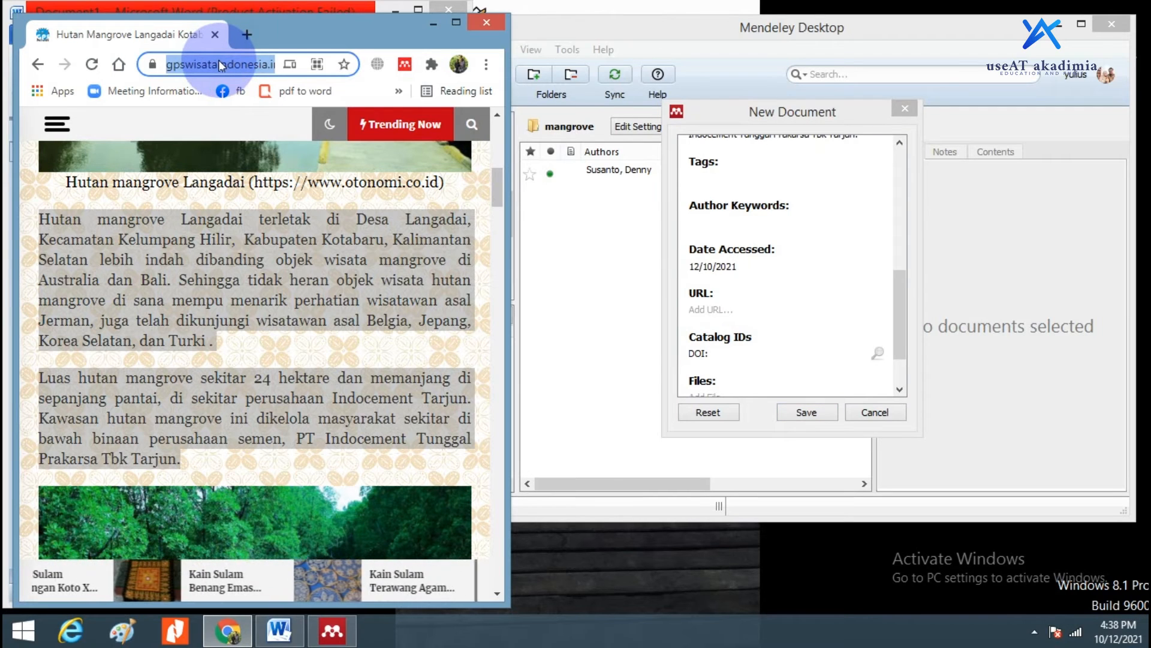
key(ctrl+c)
click(722, 310)
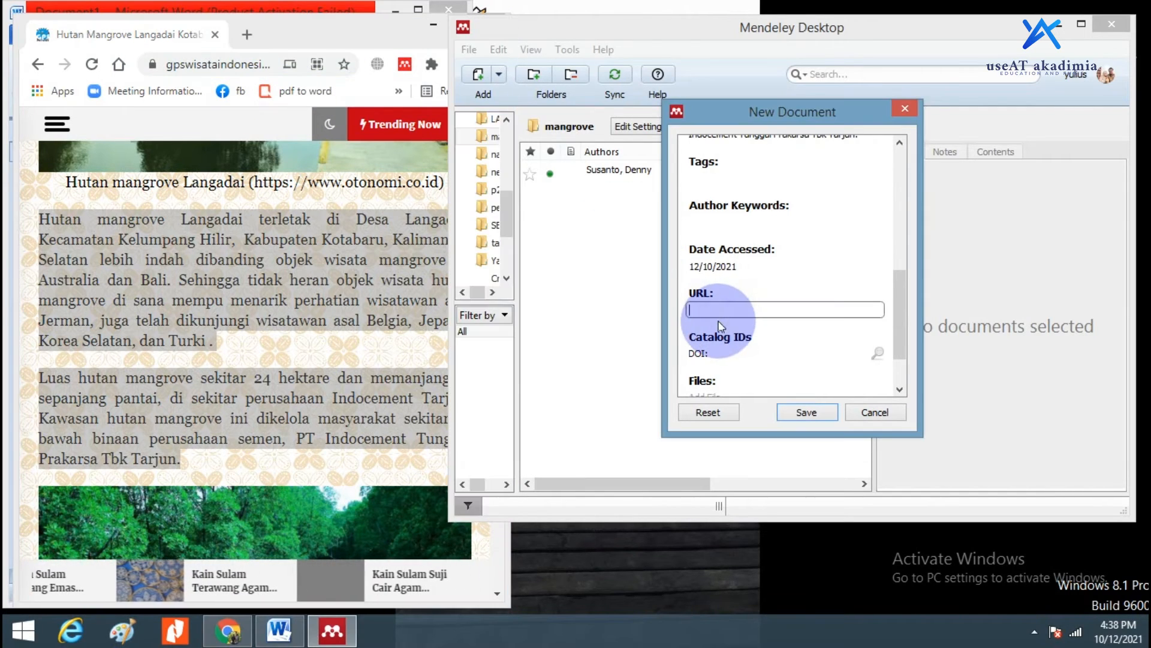
key(ctrl+v)
drag(897, 315, 903, 349)
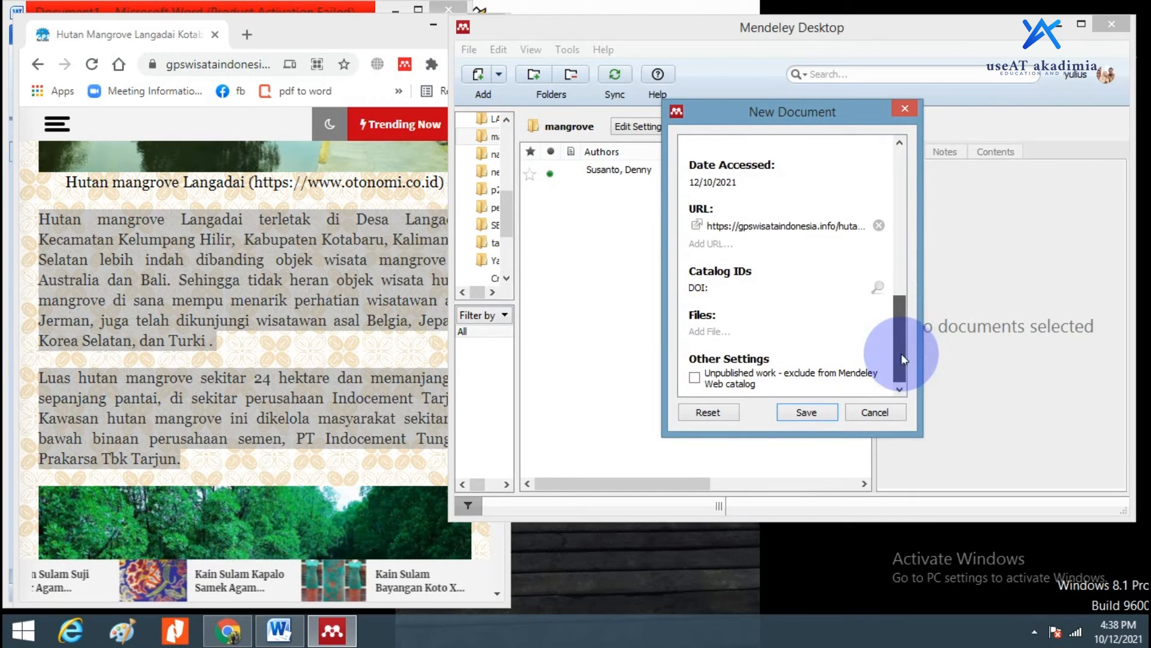
Review the completed Langadai web page entry, save it to the mangrove folder and sync the Mendeley library.
drag(900, 351, 866, 179)
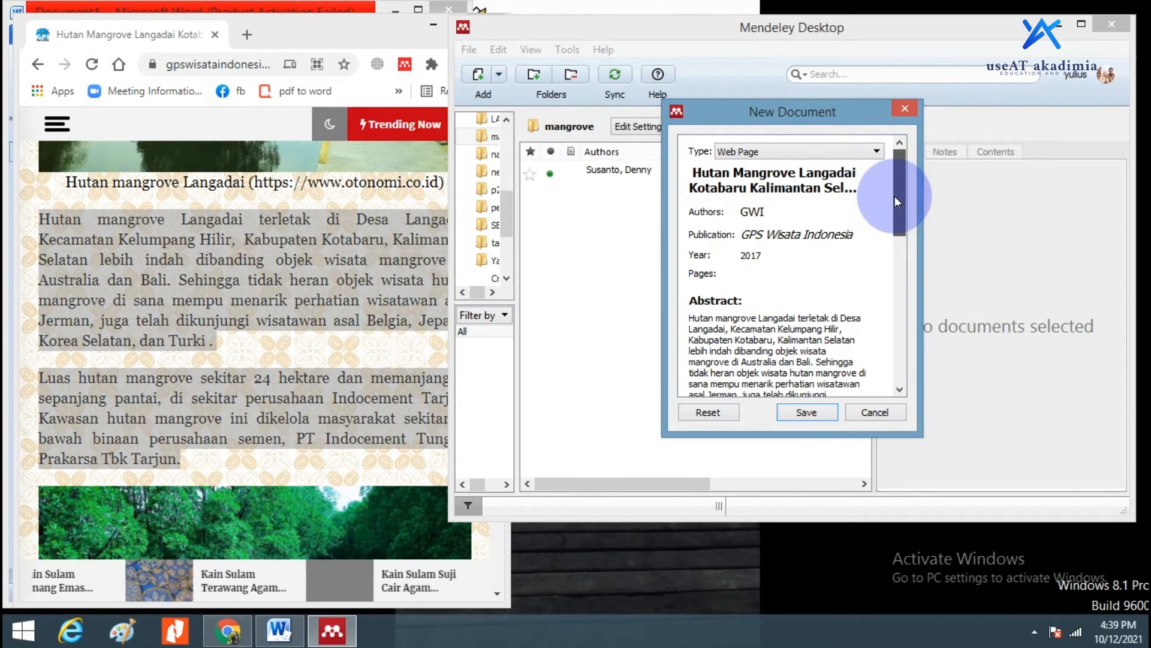
drag(894, 196, 888, 384)
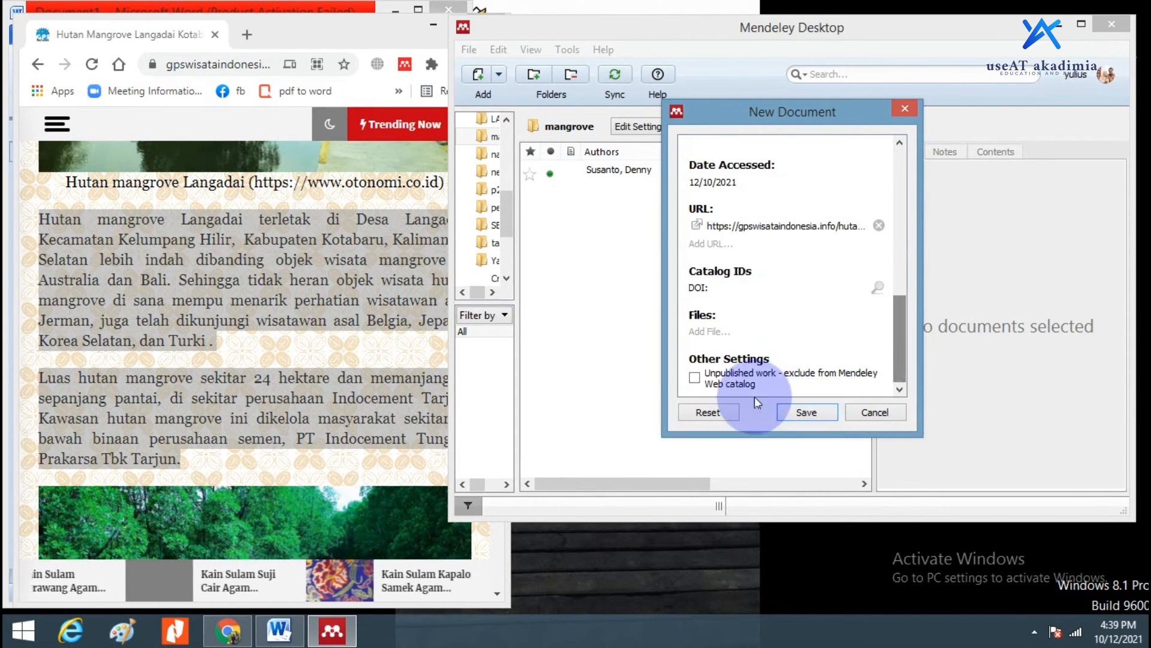
click(807, 414)
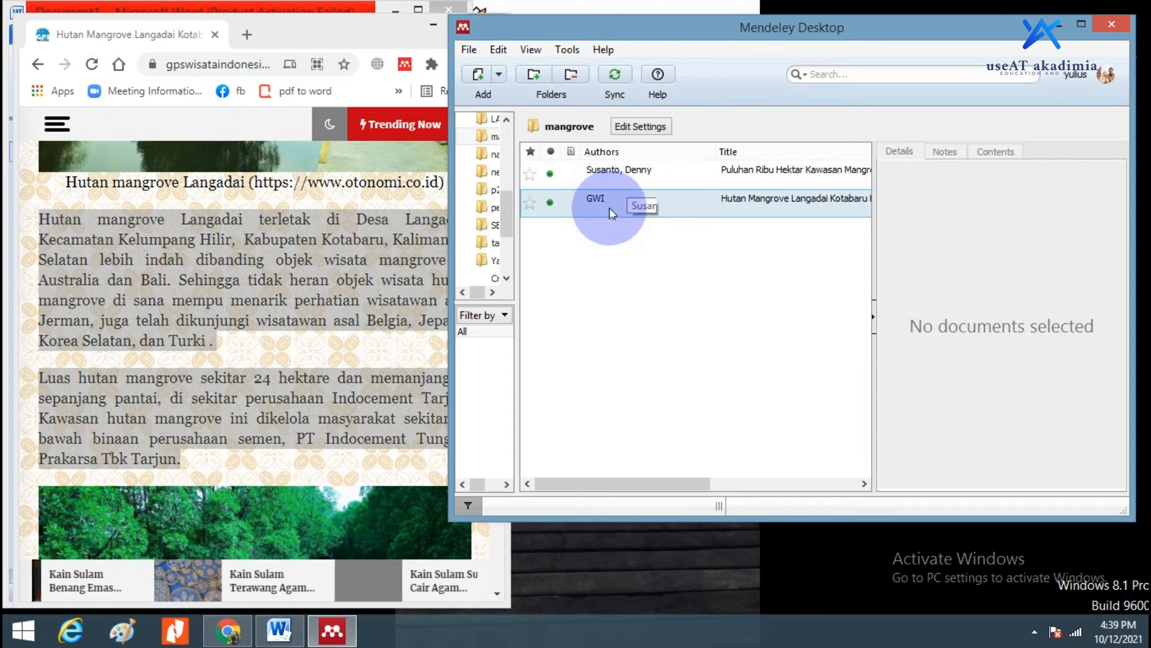
click(616, 81)
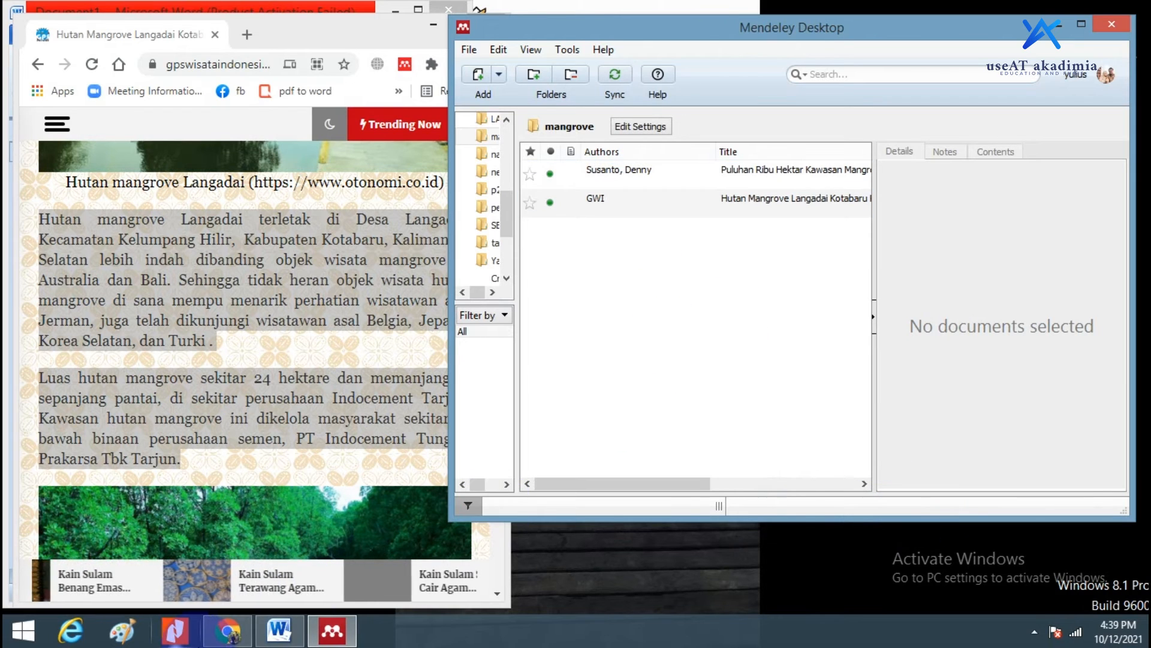
Switch to the Word document, maximise its window and go through the Langadai paragraph to its end on the second page.
click(345, 496)
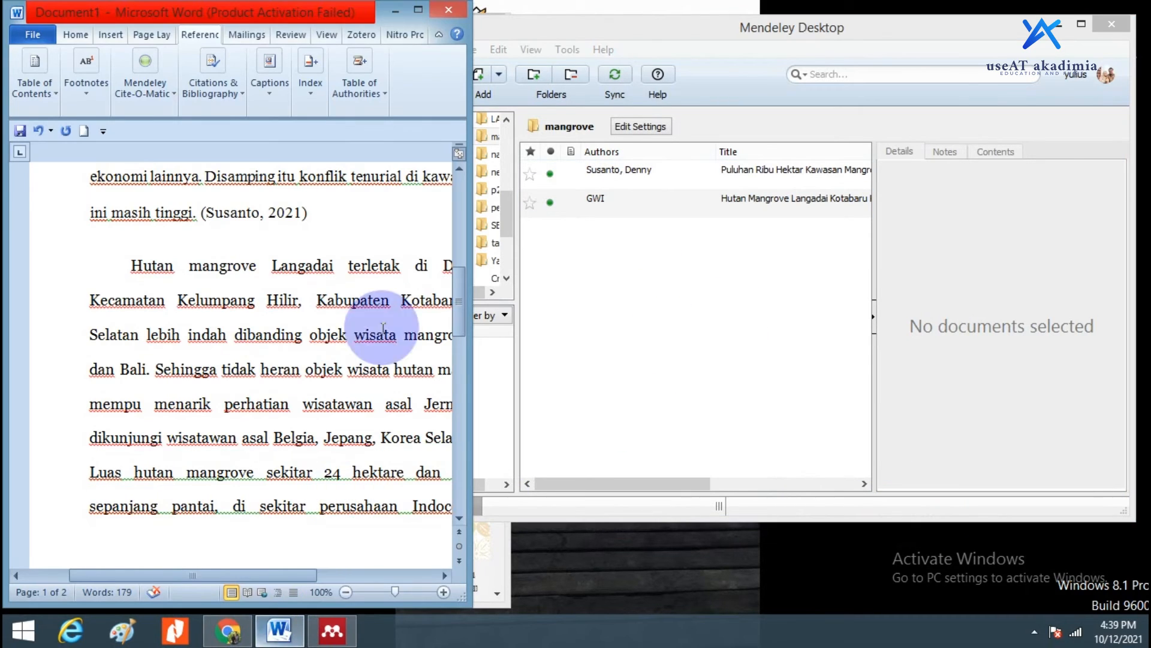
click(418, 10)
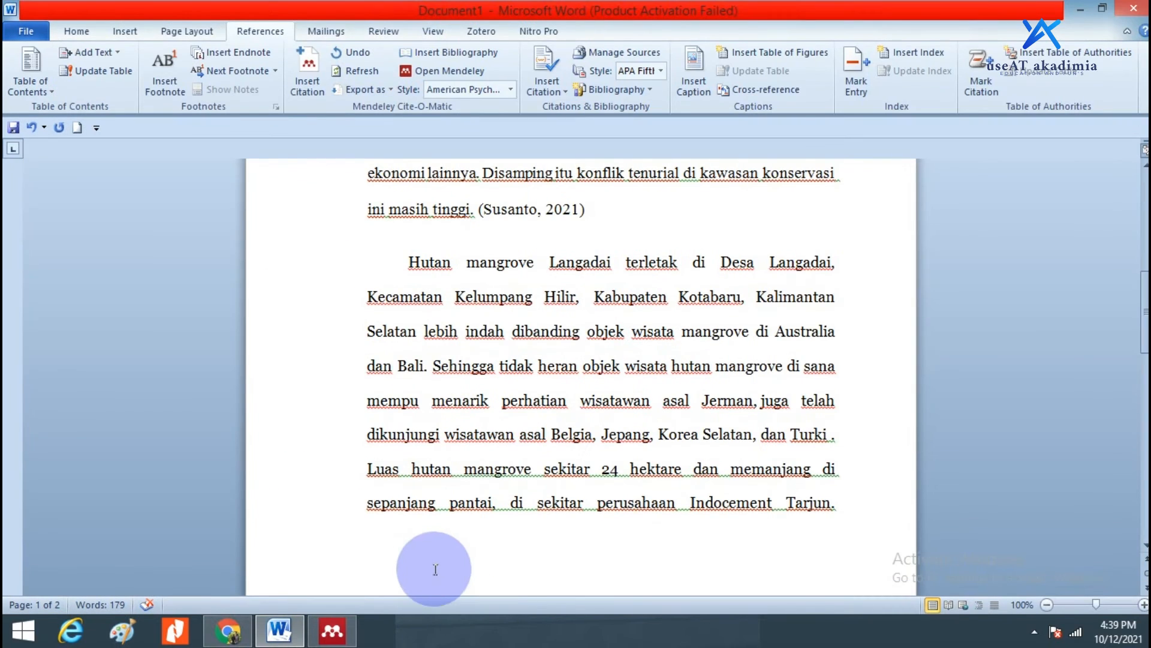
scroll(479, 533, down, 1)
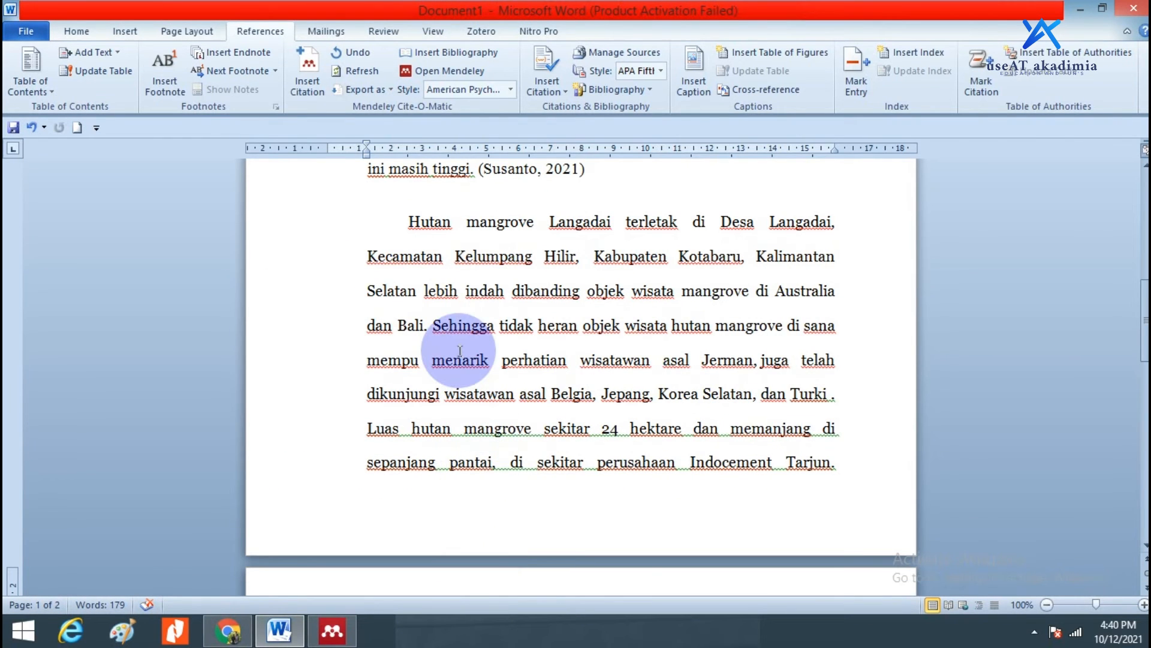
scroll(460, 351, down, 6)
scroll(457, 357, up, 7)
scroll(457, 359, down, 7)
scroll(459, 336, up, 2)
scroll(457, 341, down, 2)
click(412, 525)
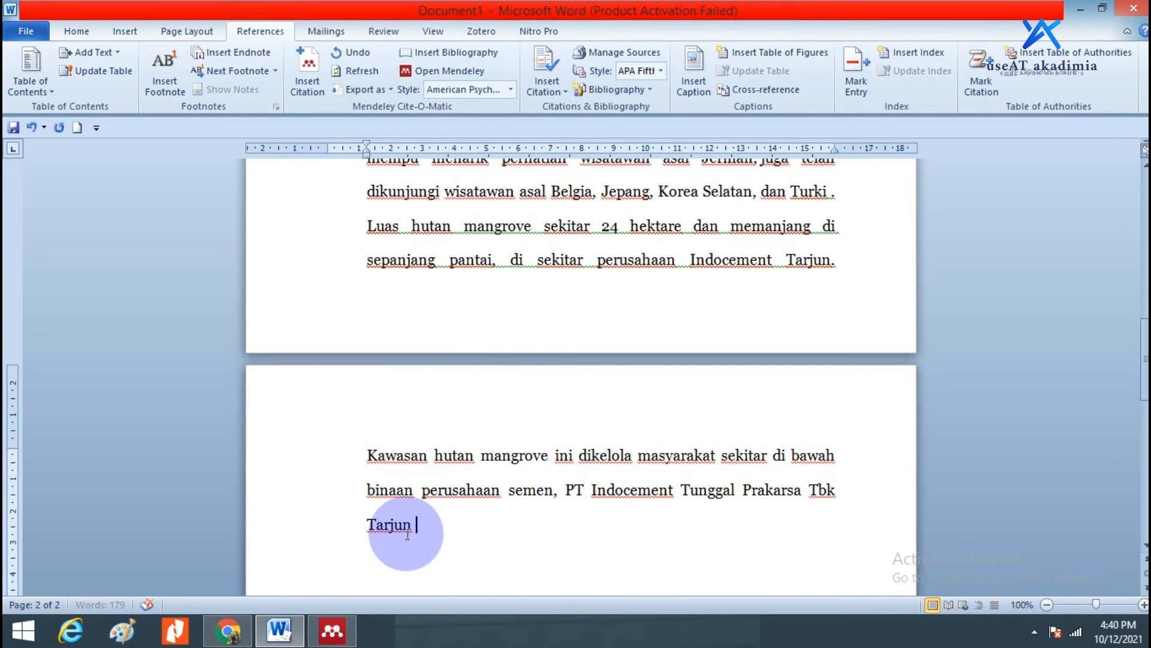
Begin the Langadai paragraph with "Menurut" followed by the Mendeley citation of the GWI 2017 web page.
scroll(428, 516, up, 5)
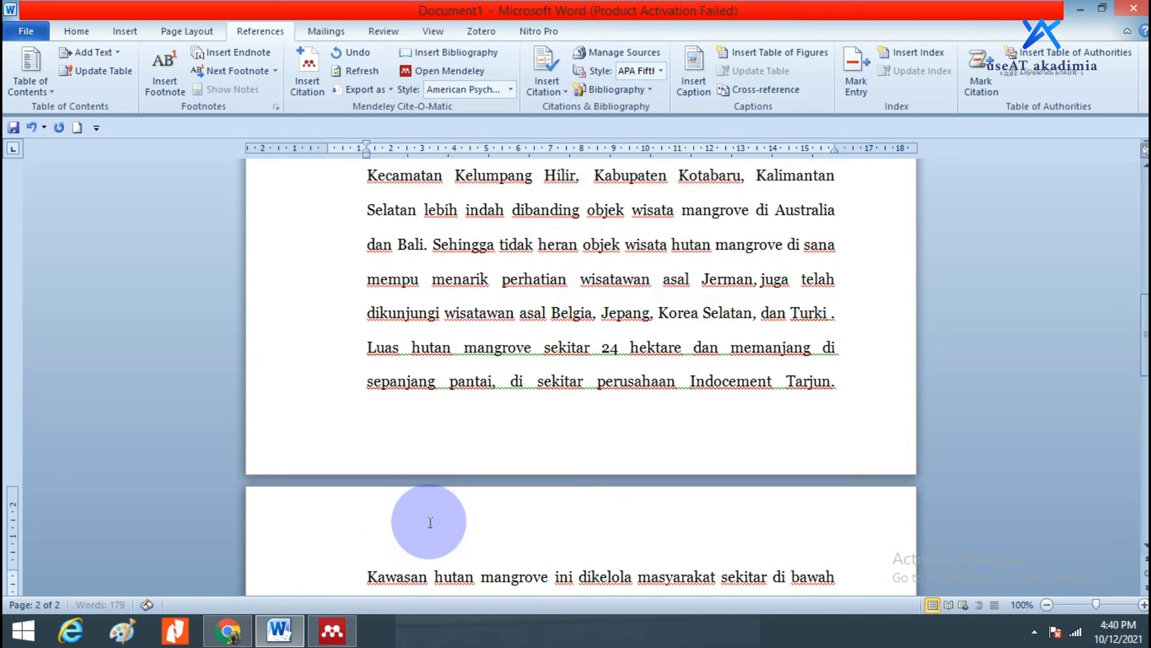
scroll(430, 519, down, 1)
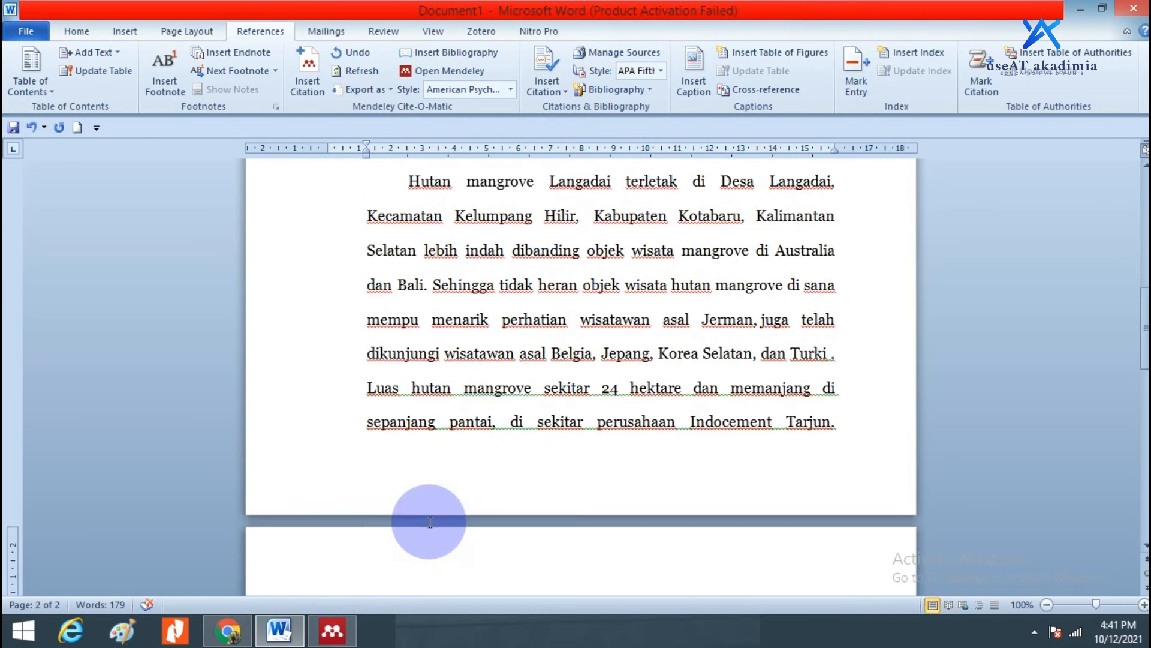
scroll(429, 517, up, 2)
click(409, 262)
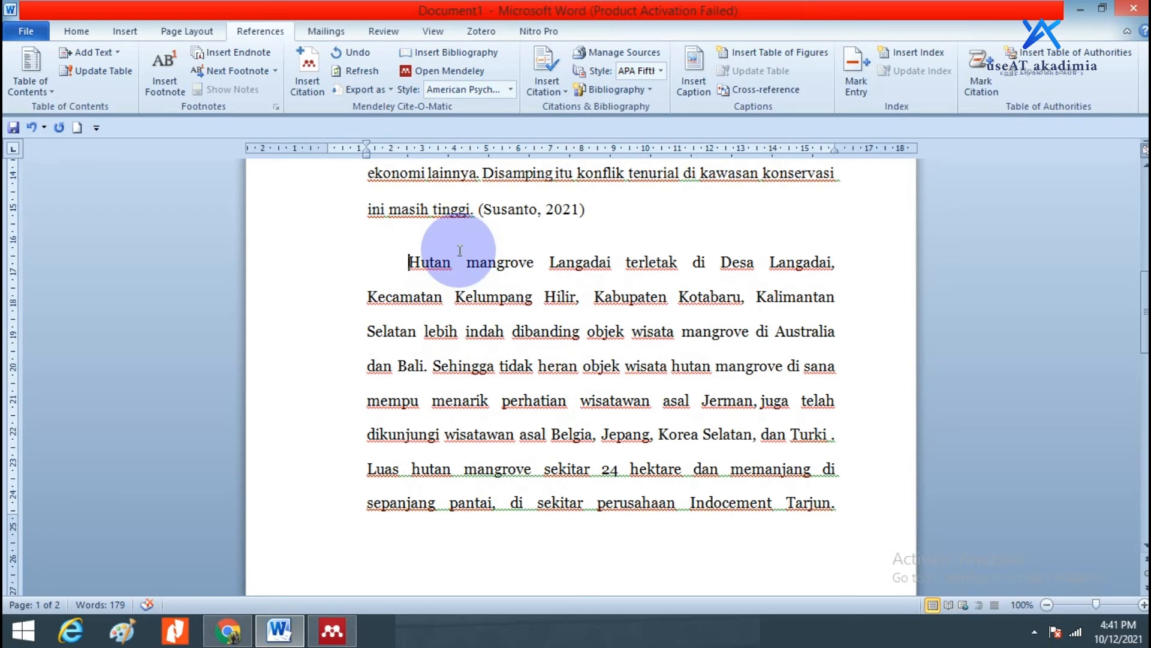
text(Menurut)
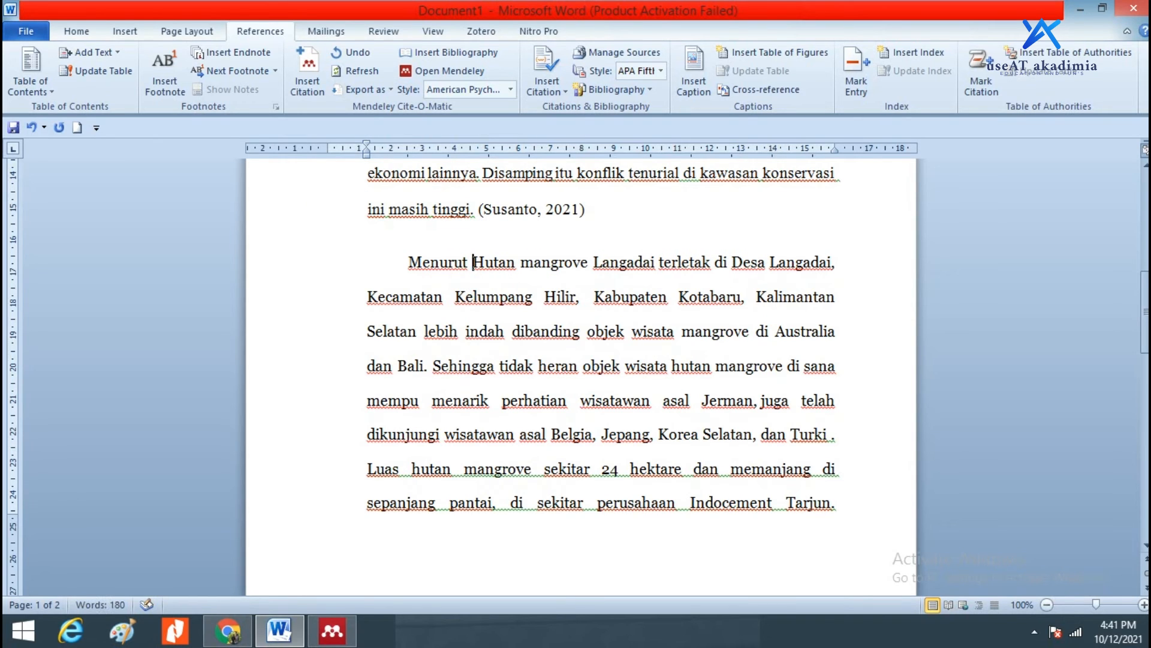
click(313, 63)
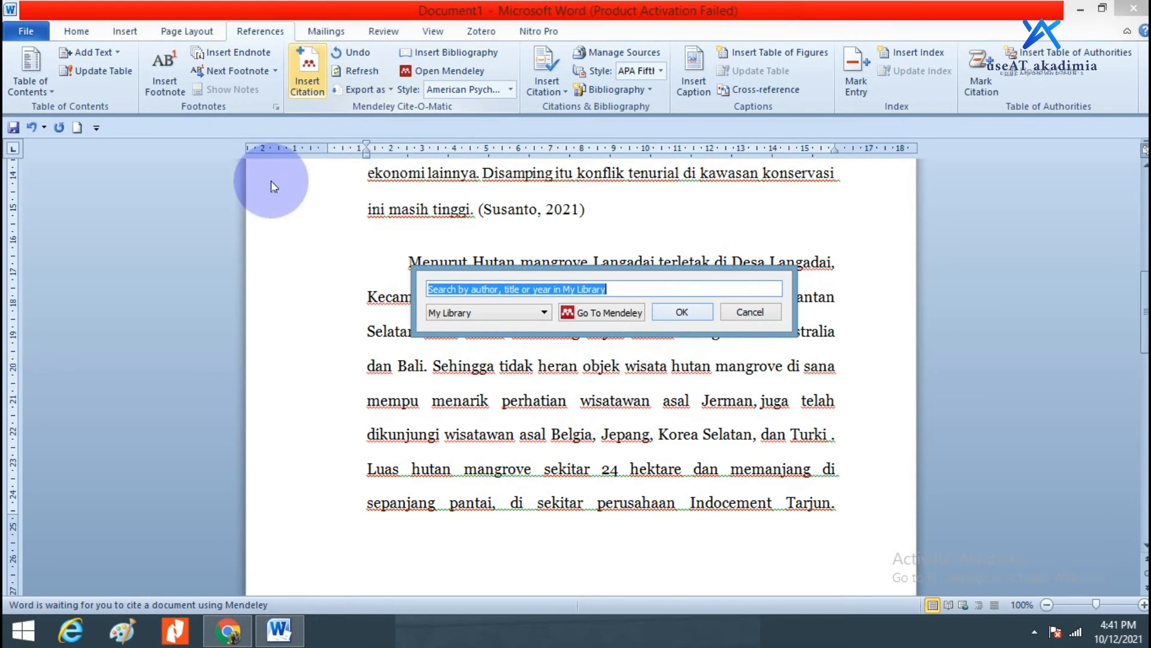
text(GWI)
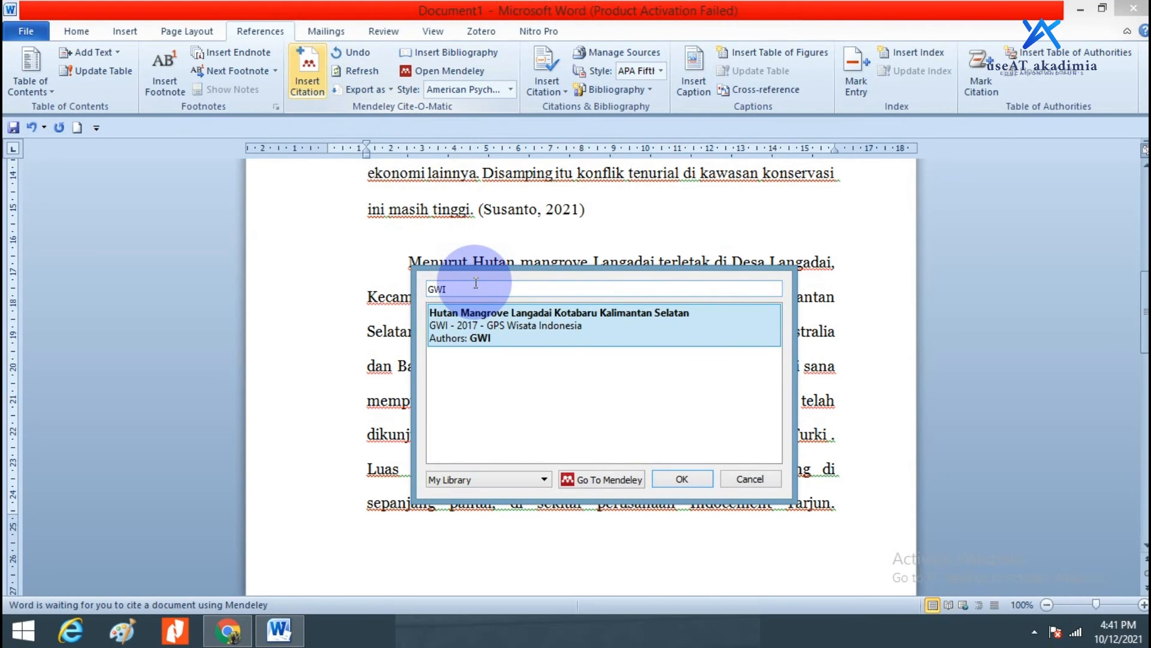
click(541, 325)
click(683, 312)
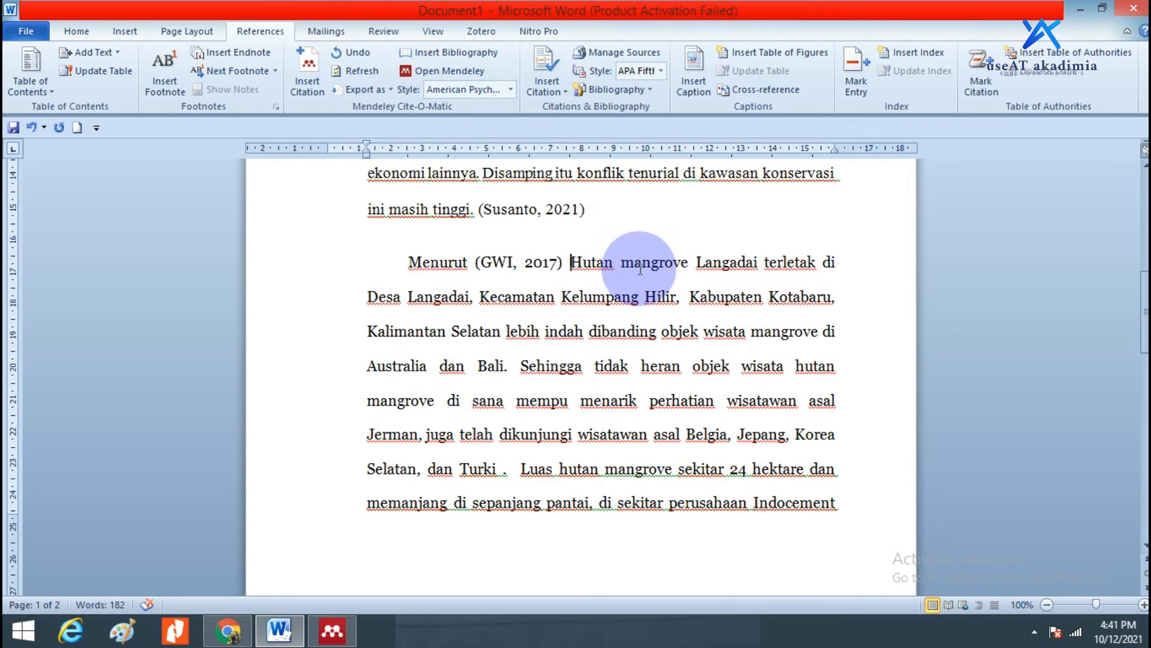
Rewrite the citation text as "GWI (2017)", with only the year in parentheses, and keep the manual edit.
click(523, 262)
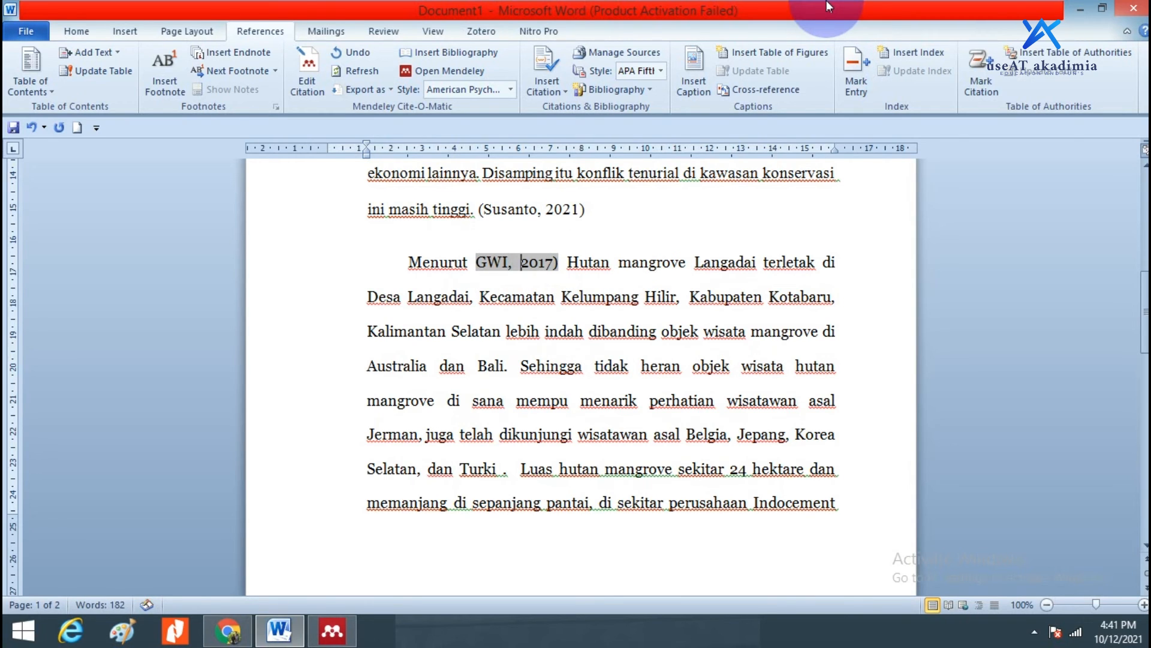
key(BackSpace)
text(()
key(Right)
key(Right)
key(Right)
key(Right)
key(Right)
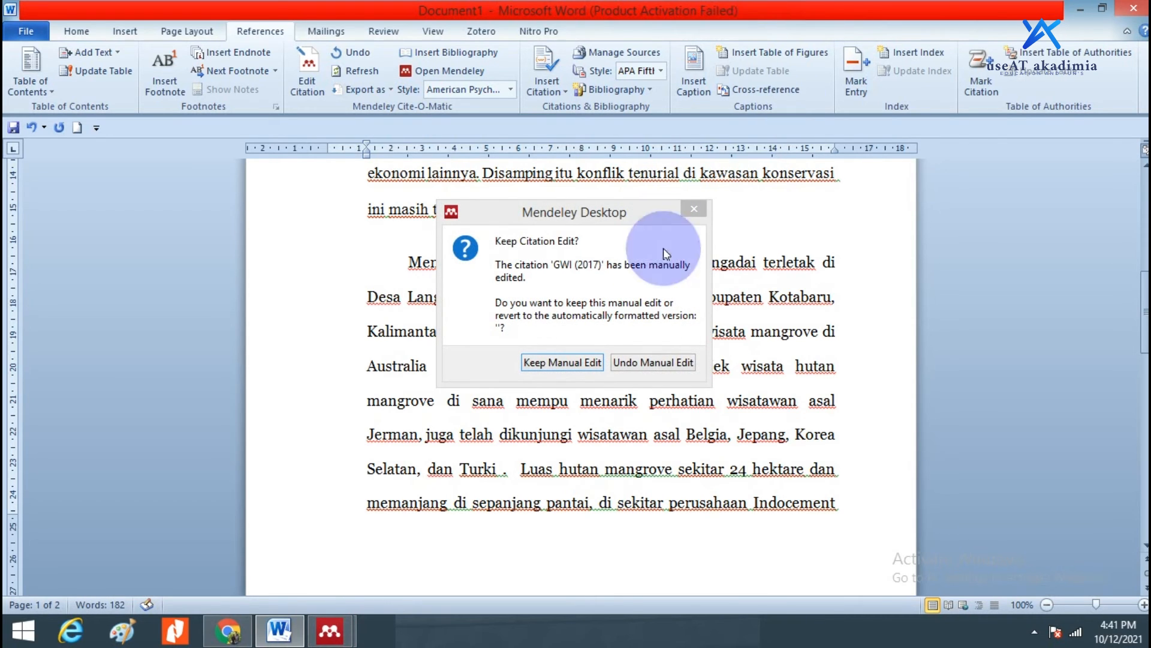
click(575, 363)
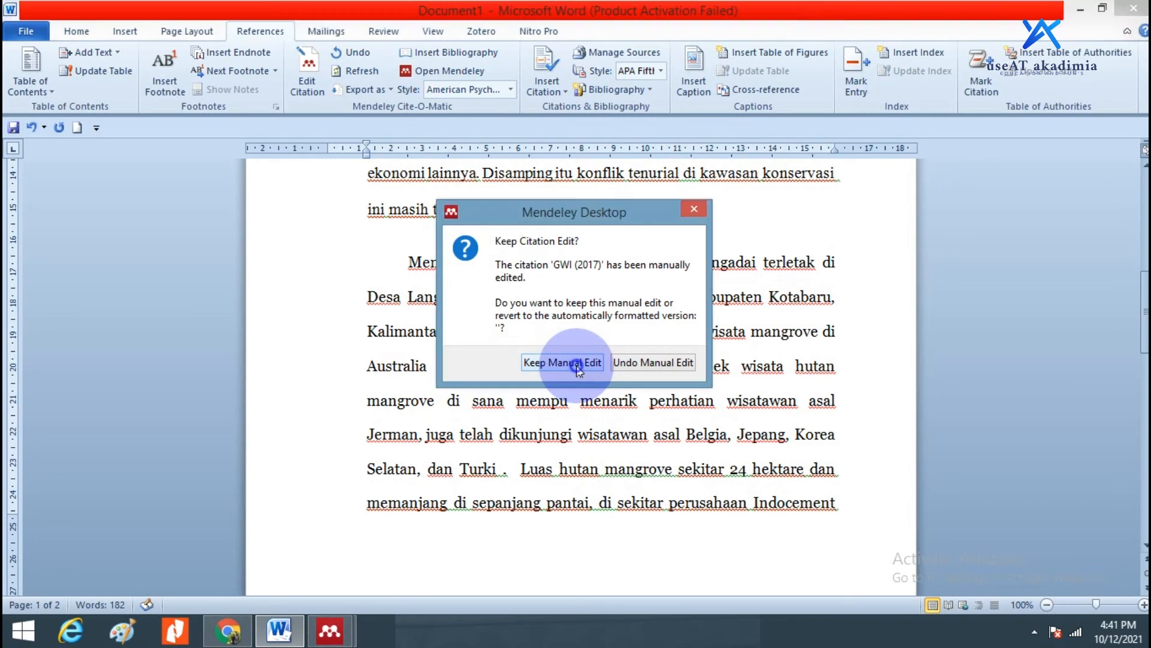
Add a comma after the GWI (2017) citation at the start of the Langadai paragraph.
click(561, 262)
text(,)
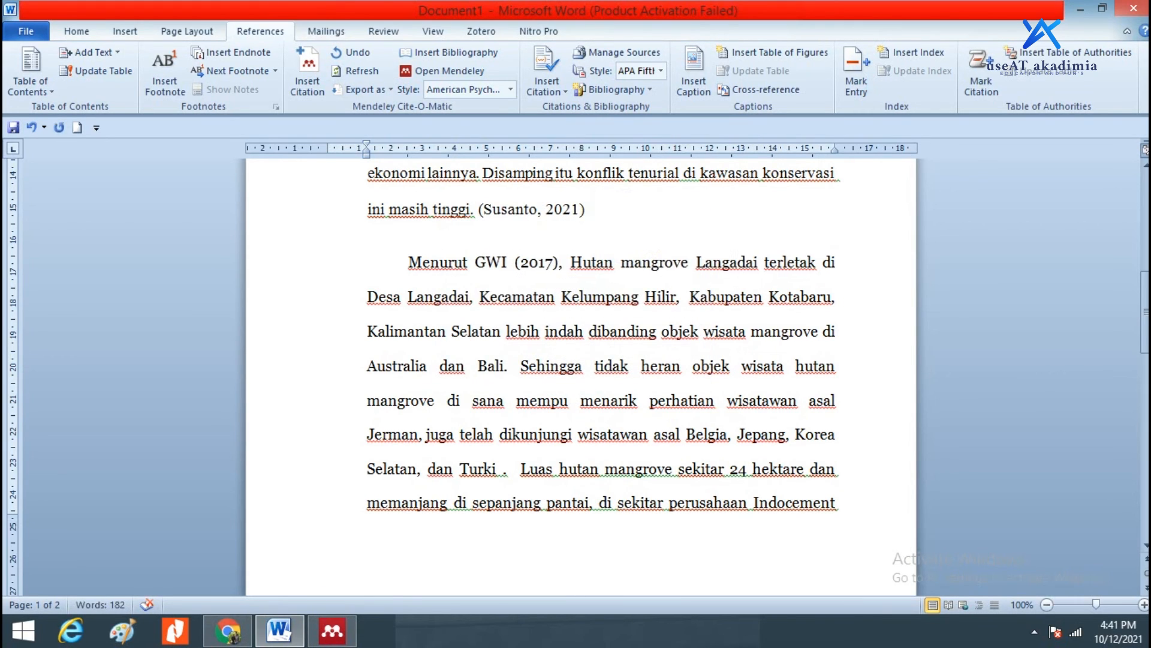
click(545, 259)
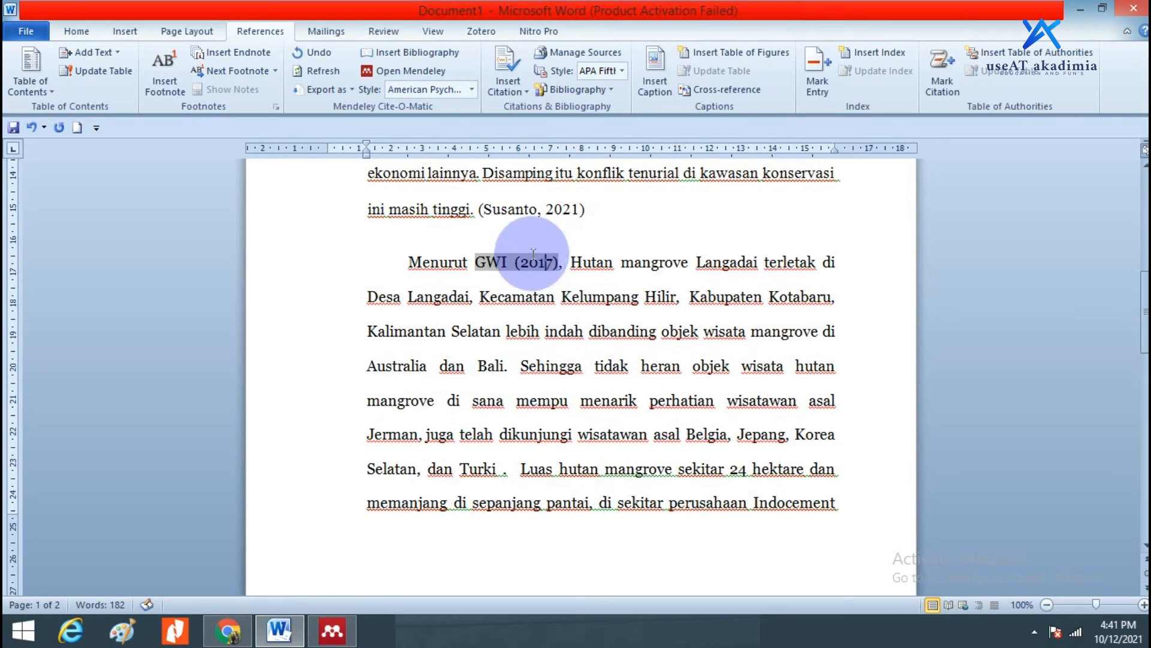
click(562, 554)
Add a centred heading "DAFTAR PUSTAKA" a few lines below the end of the Langadai paragraph.
scroll(866, 514, up, 5)
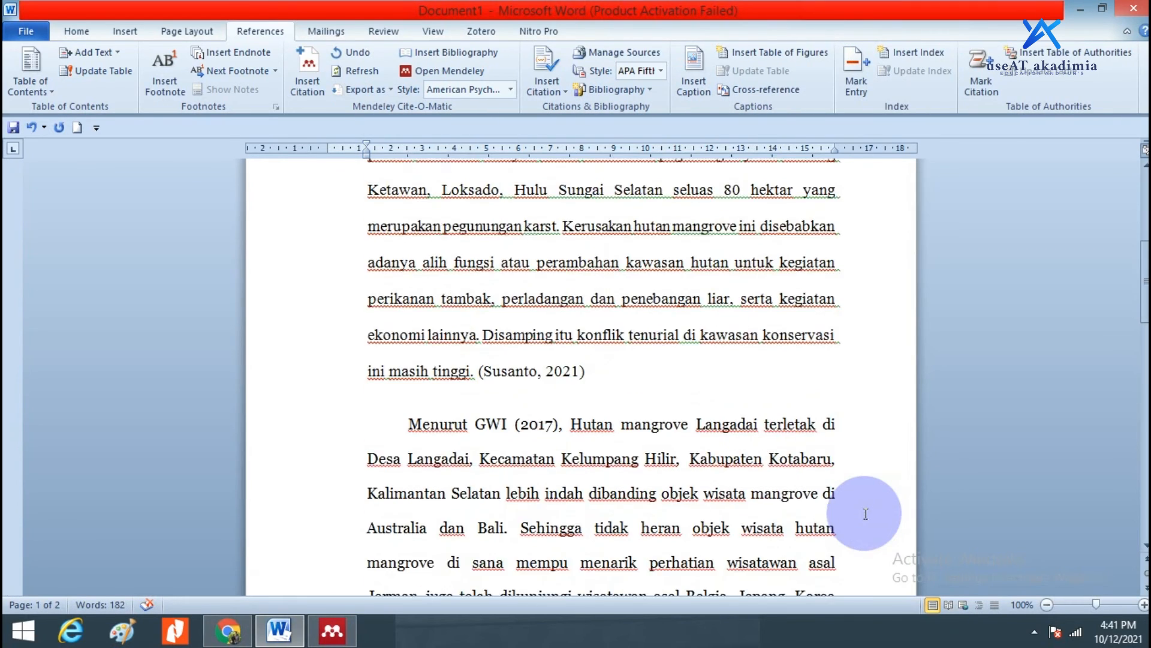
scroll(866, 514, down, 15)
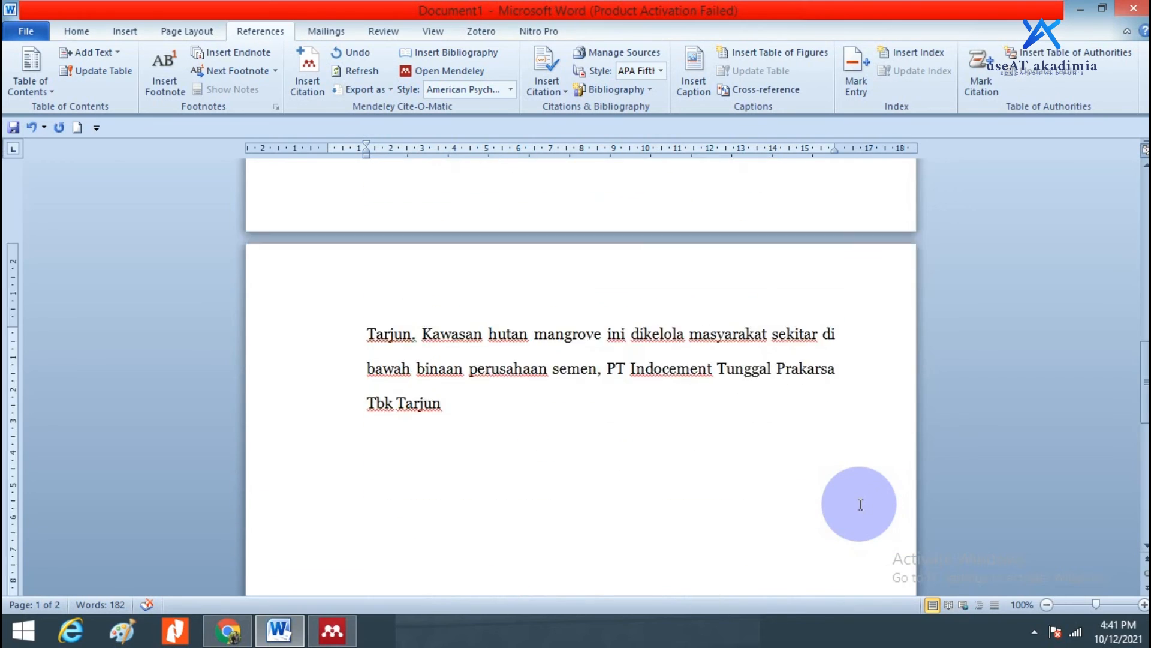
click(566, 323)
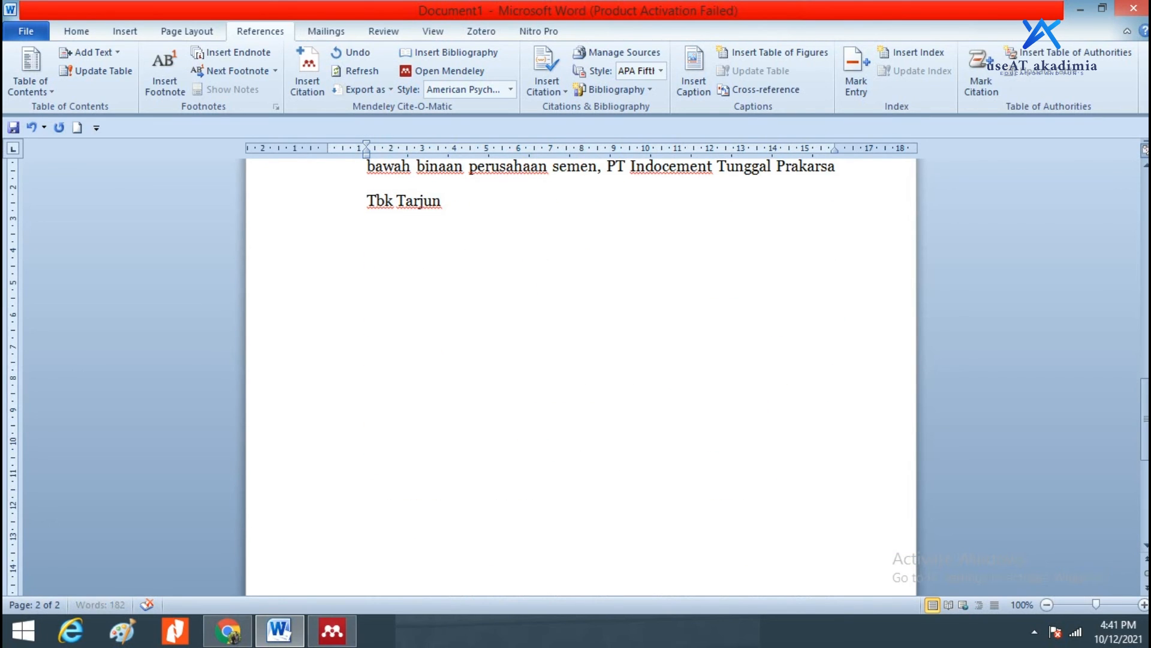
key(Return)
key(Return)
key(Return)
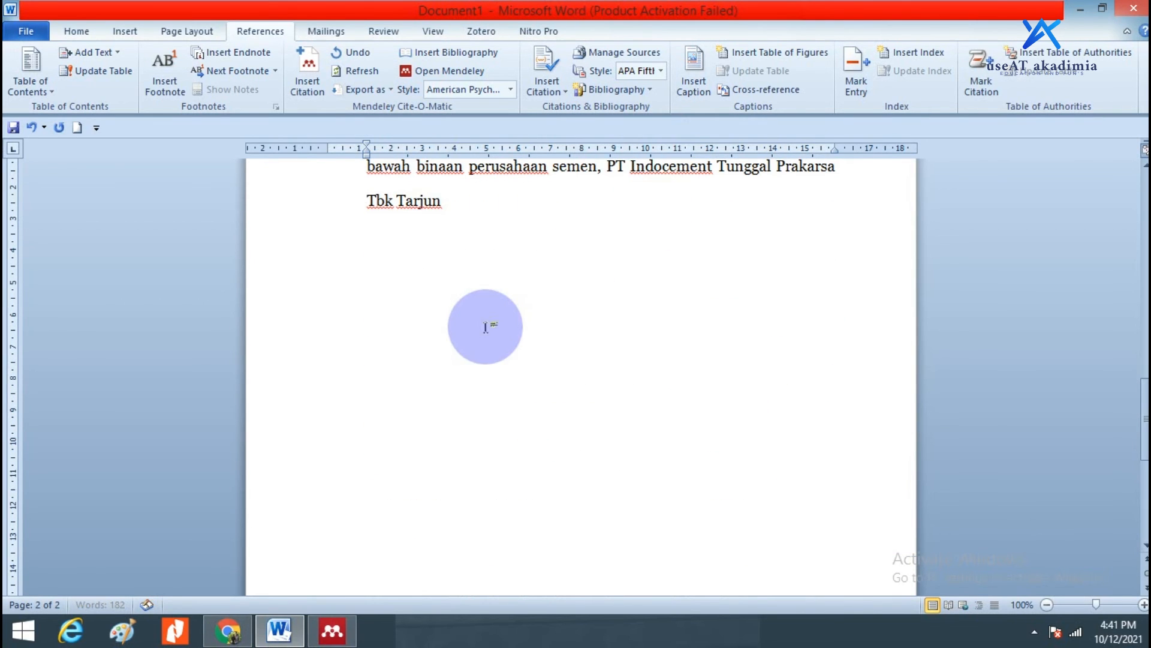
scroll(485, 327, up, 3)
scroll(462, 480, up, 9)
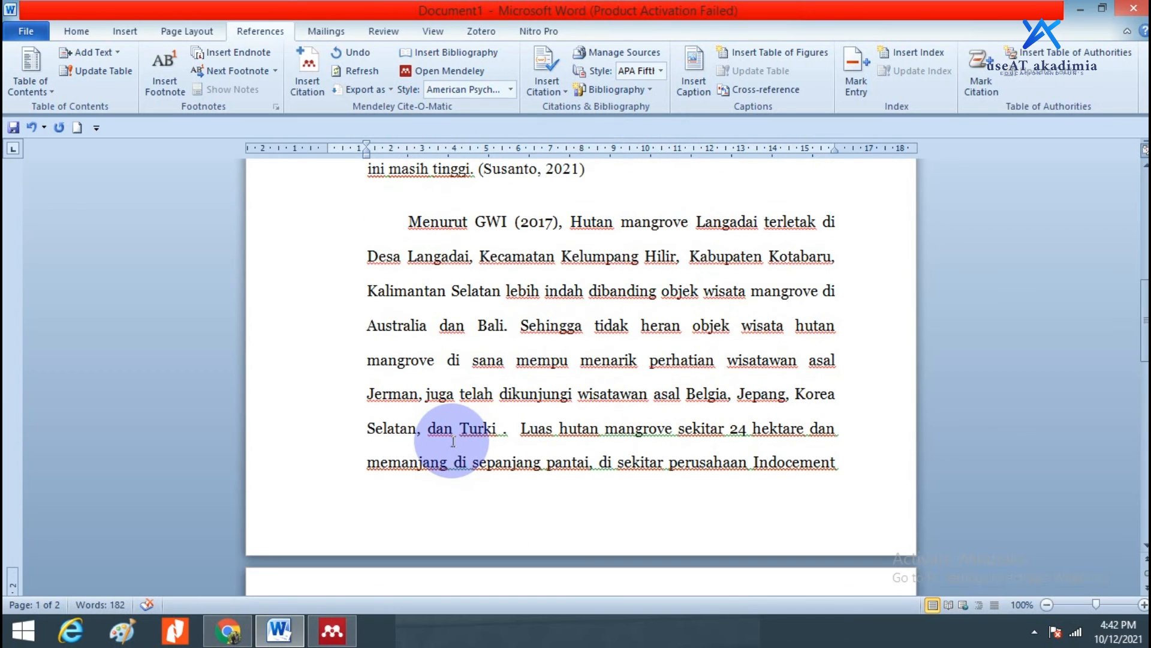
scroll(454, 442, down, 9)
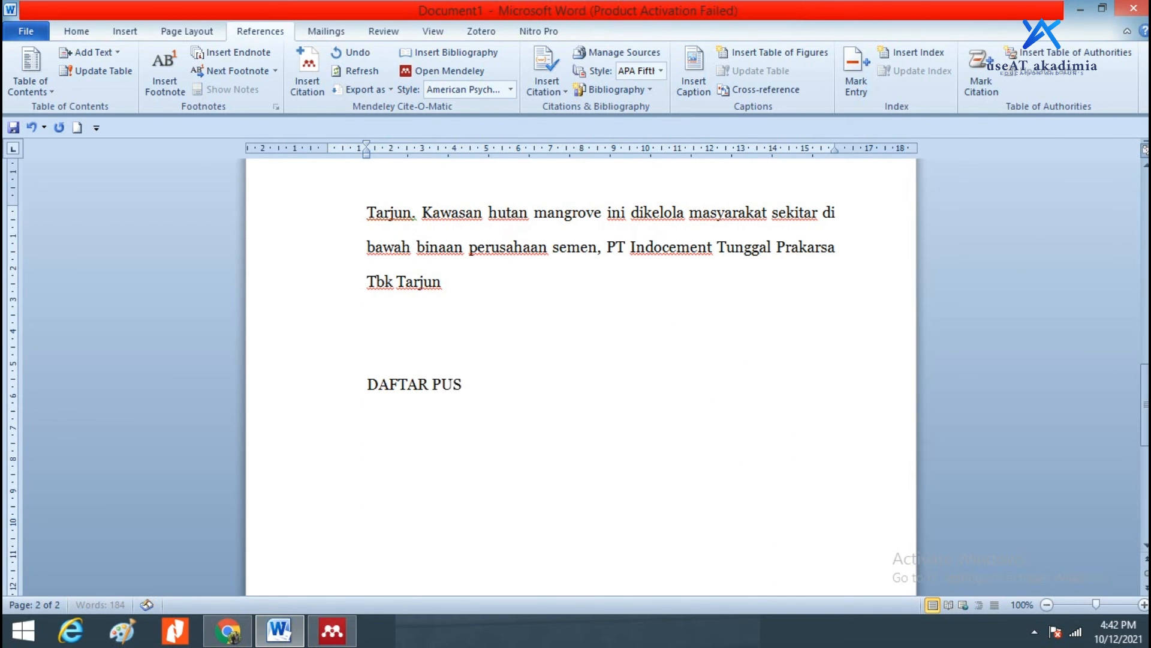
key(ctrl+e)
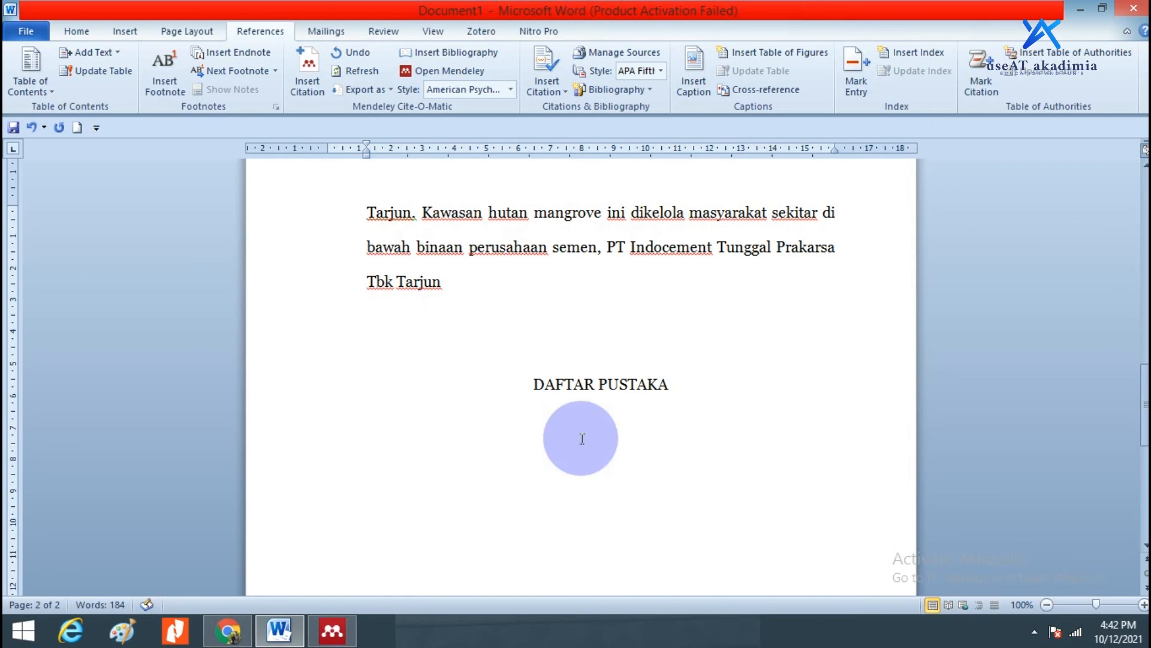
Make the DAFTAR PUSTAKA heading bold and insert the Mendeley bibliography beneath it.
drag(690, 382, 422, 379)
key(ctrl+b)
click(713, 427)
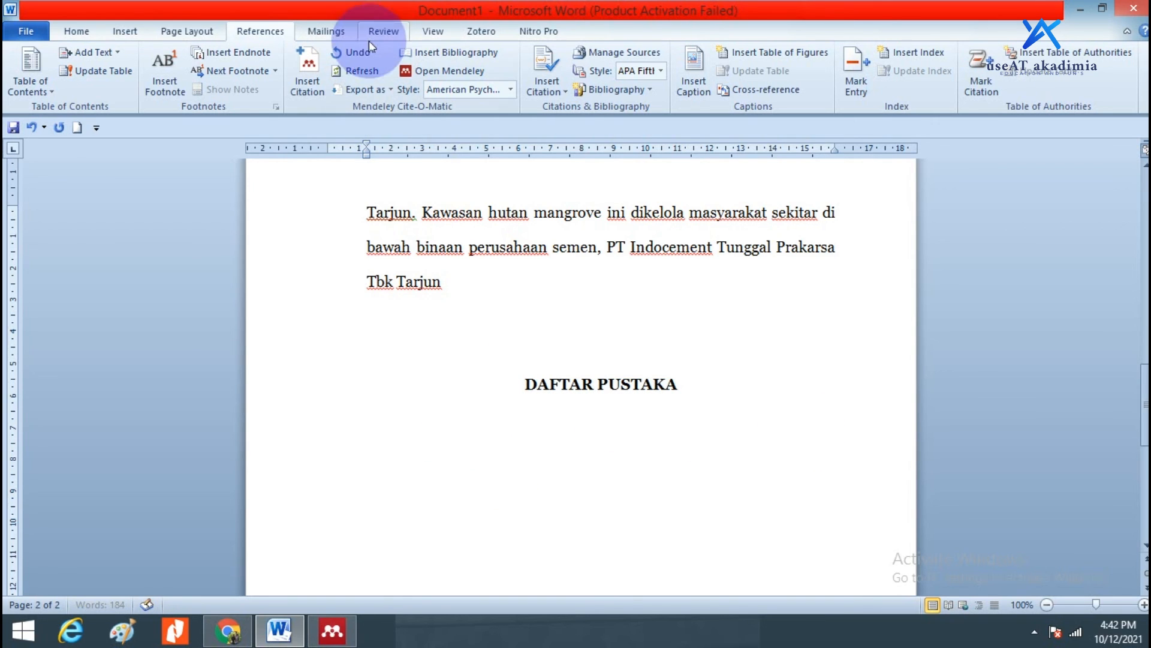
click(469, 52)
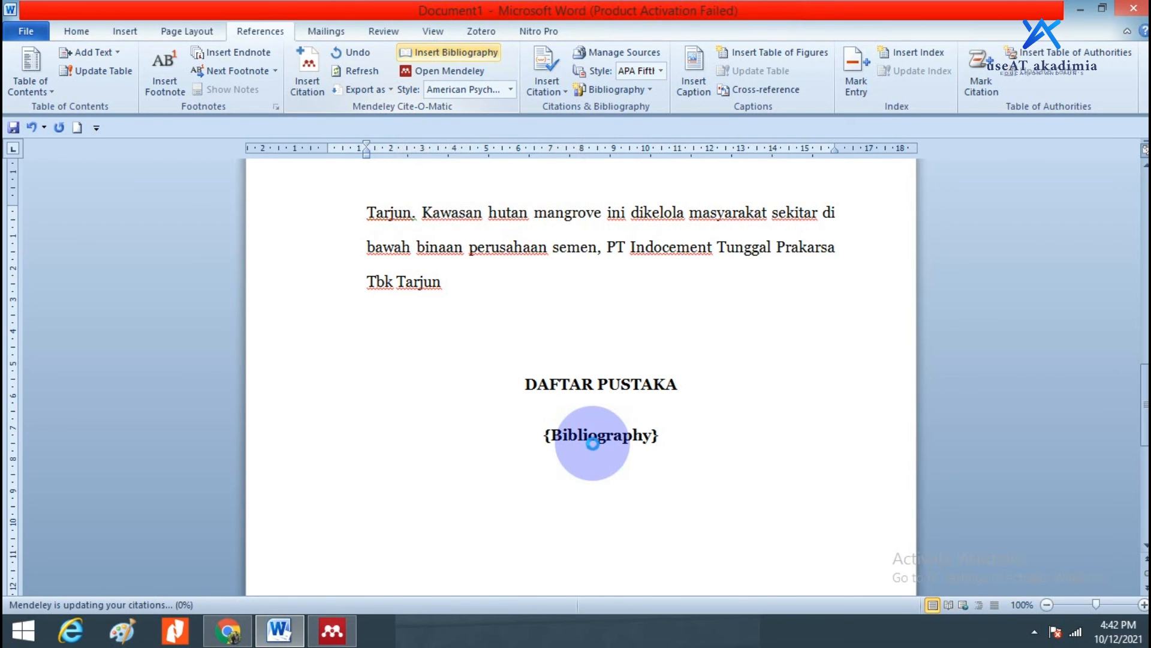
scroll(624, 435, down, 3)
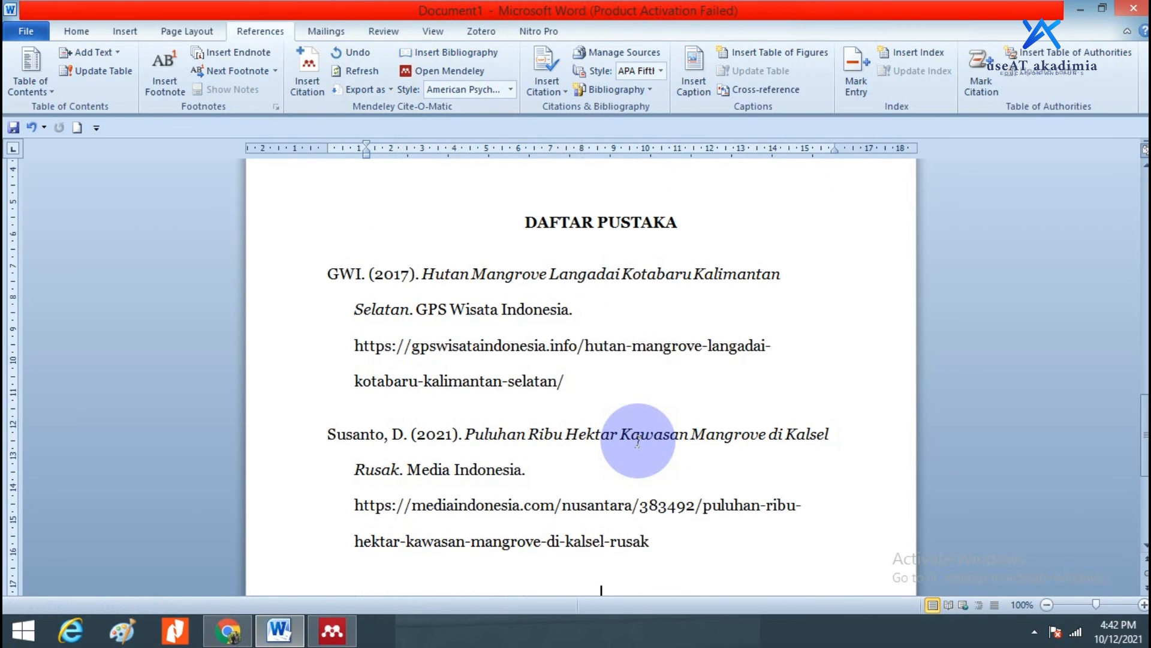
Format both bibliography entries with single line spacing and justified alignment.
click(319, 272)
drag(319, 273, 694, 555)
key(ctrl+1)
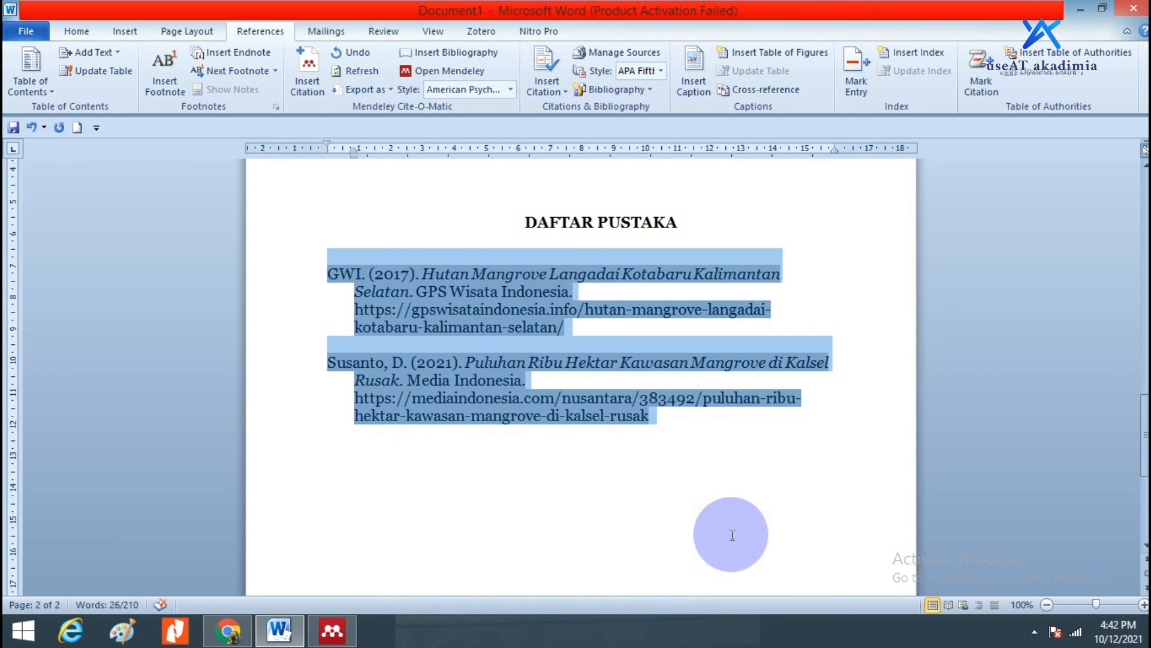
key(alt+o)
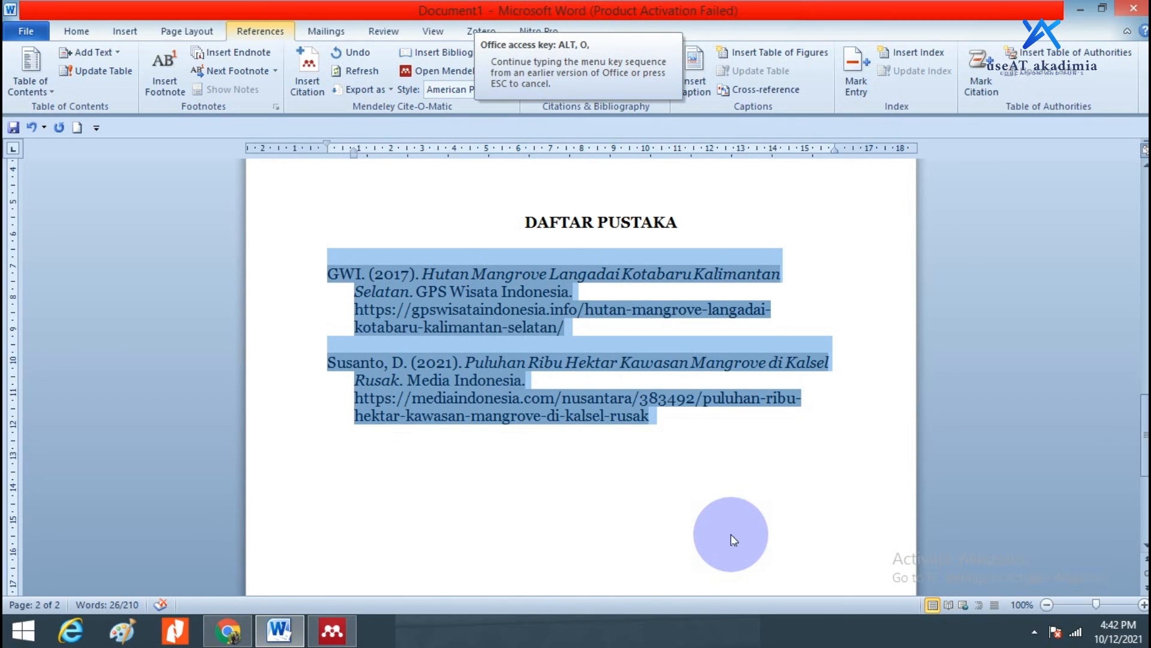
key(Escape)
key(ctrl+j)
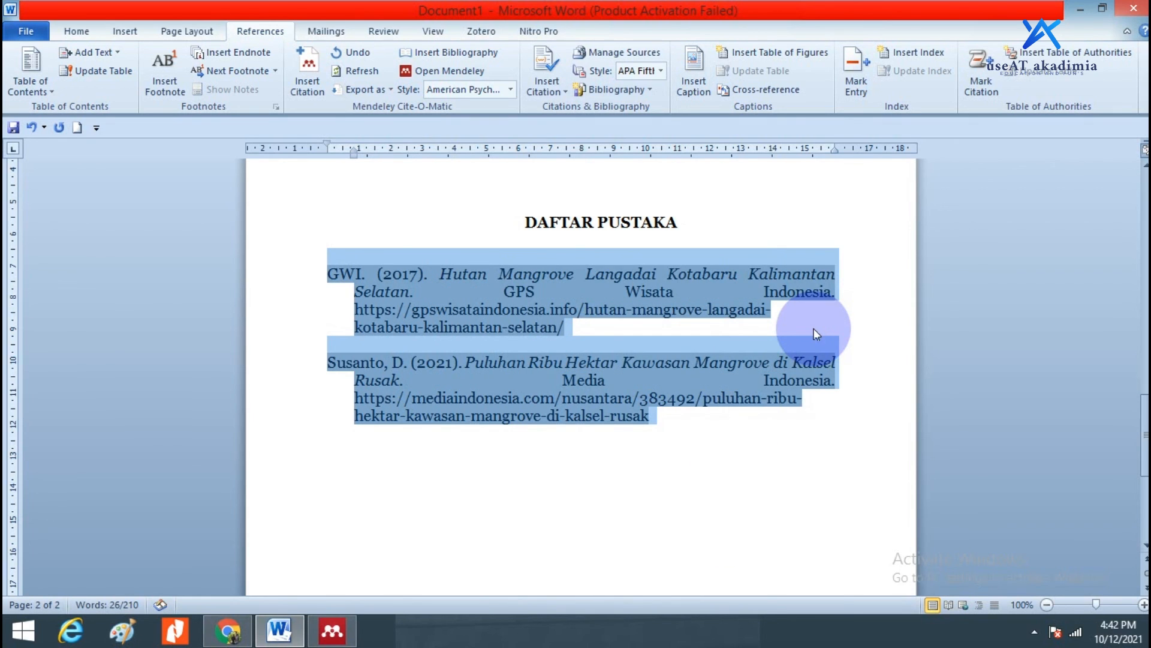
click(735, 521)
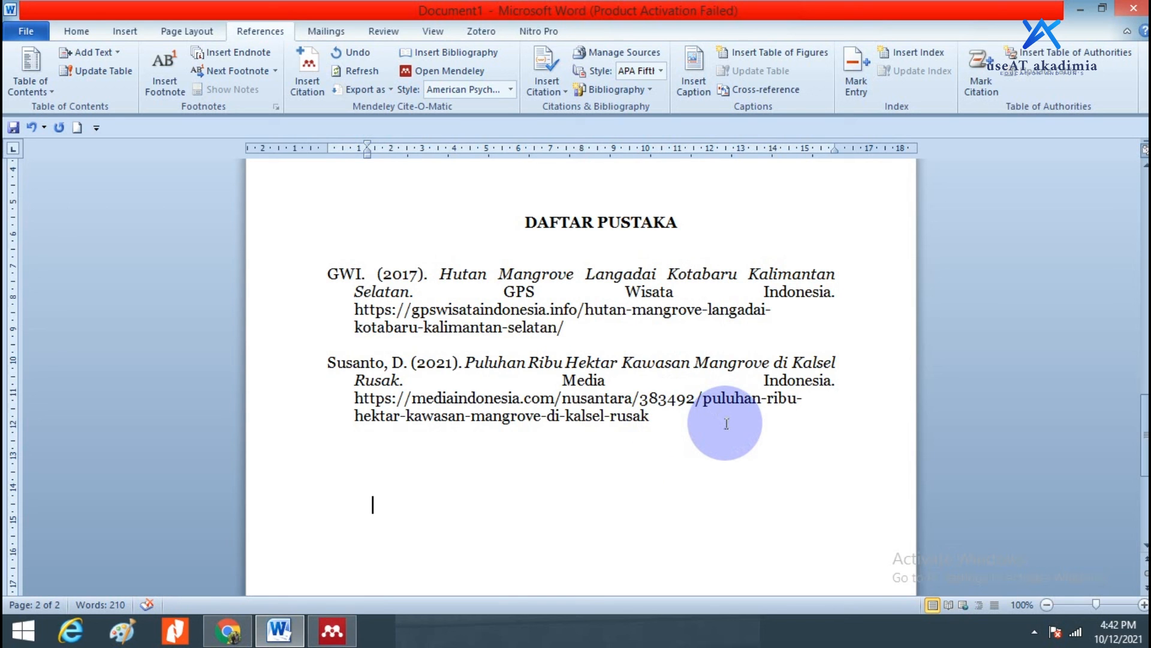
scroll(703, 497, up, 15)
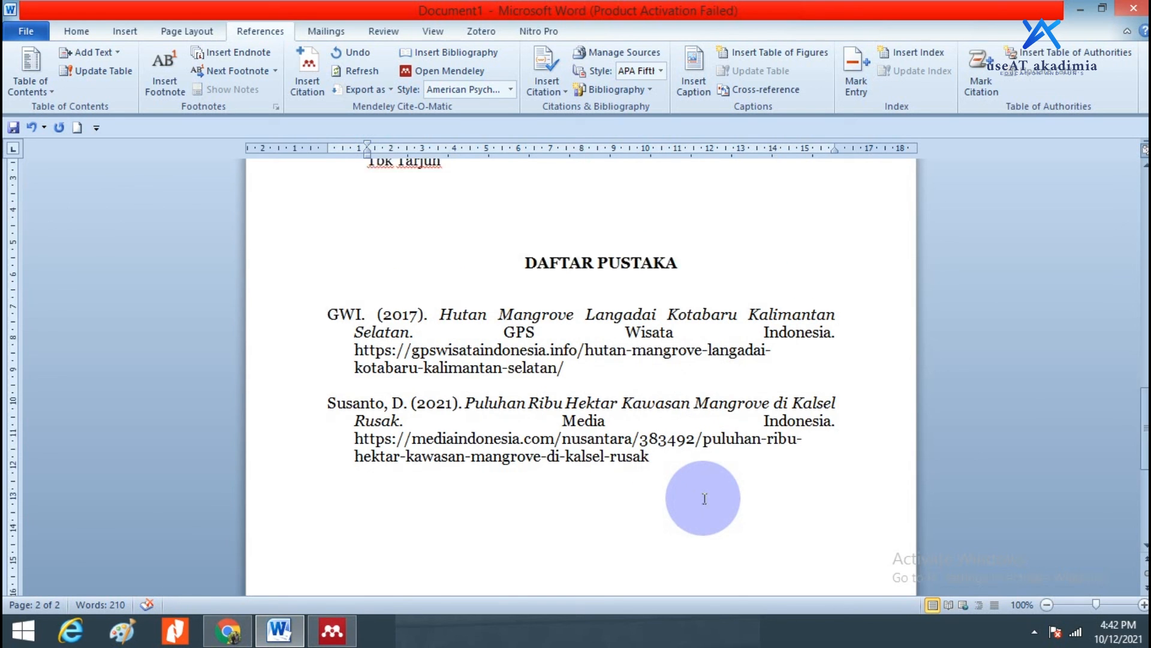
Review the whole document from the title through the cited background paragraphs to the DAFTAR PUSTAKA entries.
scroll(712, 497, up, 3)
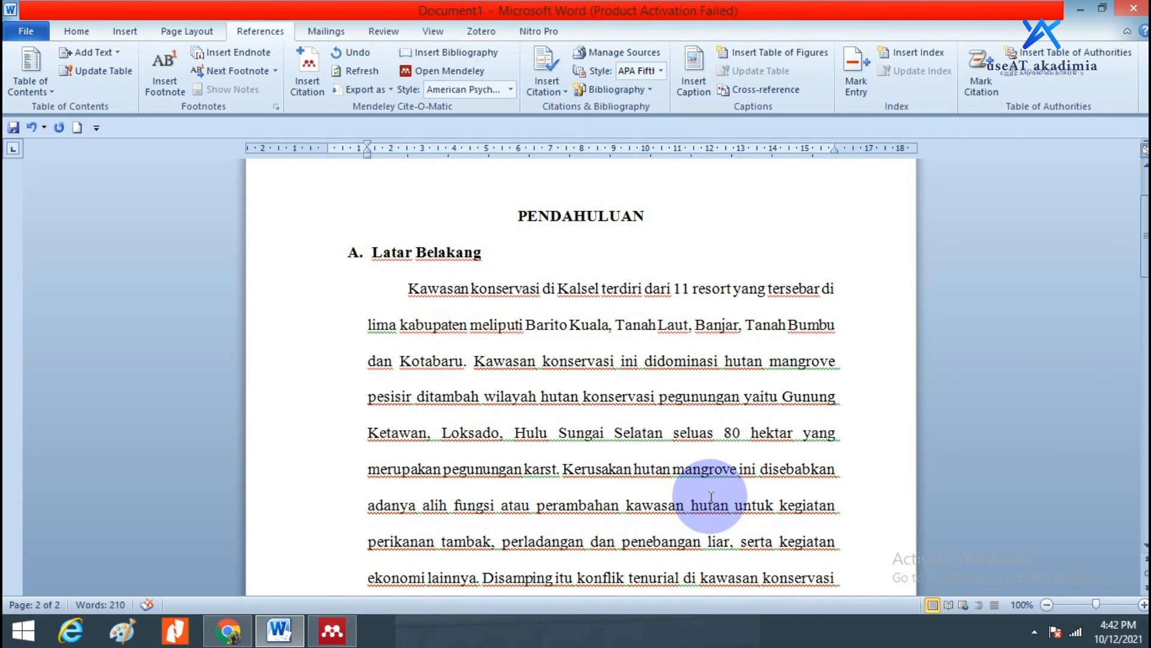
scroll(711, 497, up, 3)
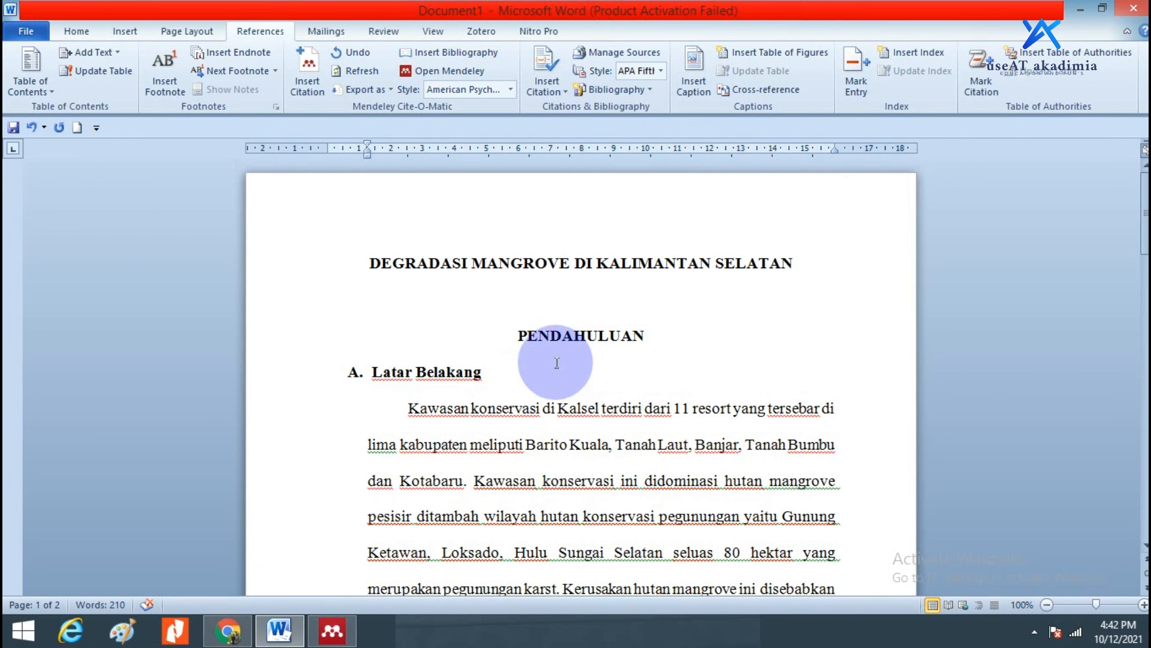
scroll(473, 420, down, 6)
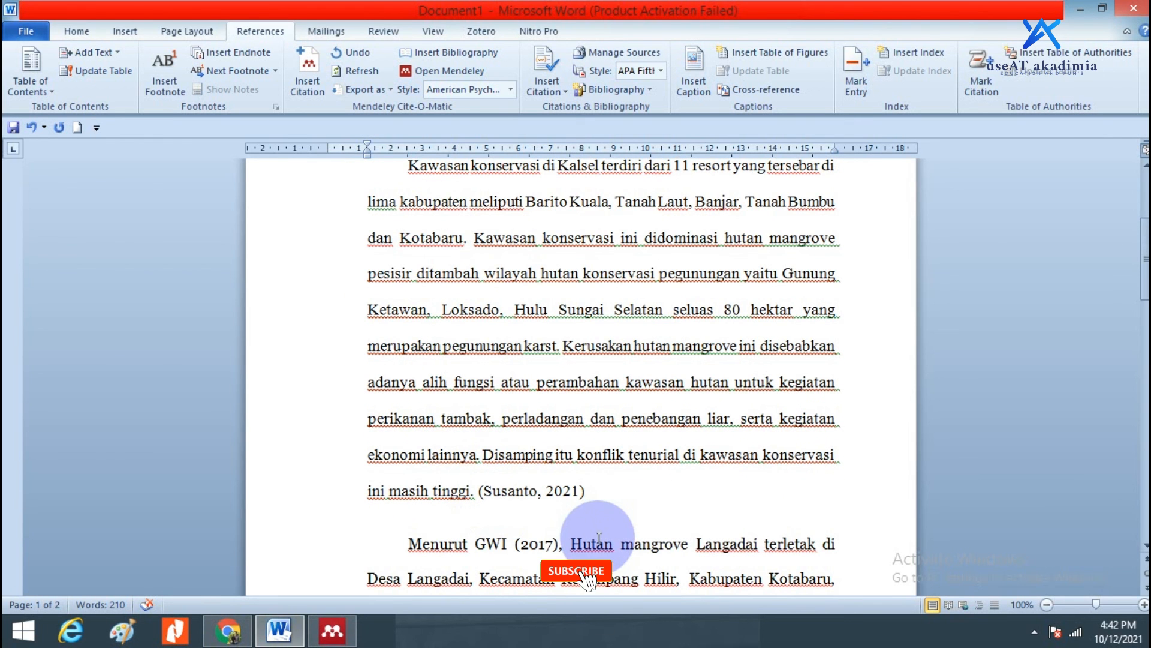
scroll(602, 537, down, 3)
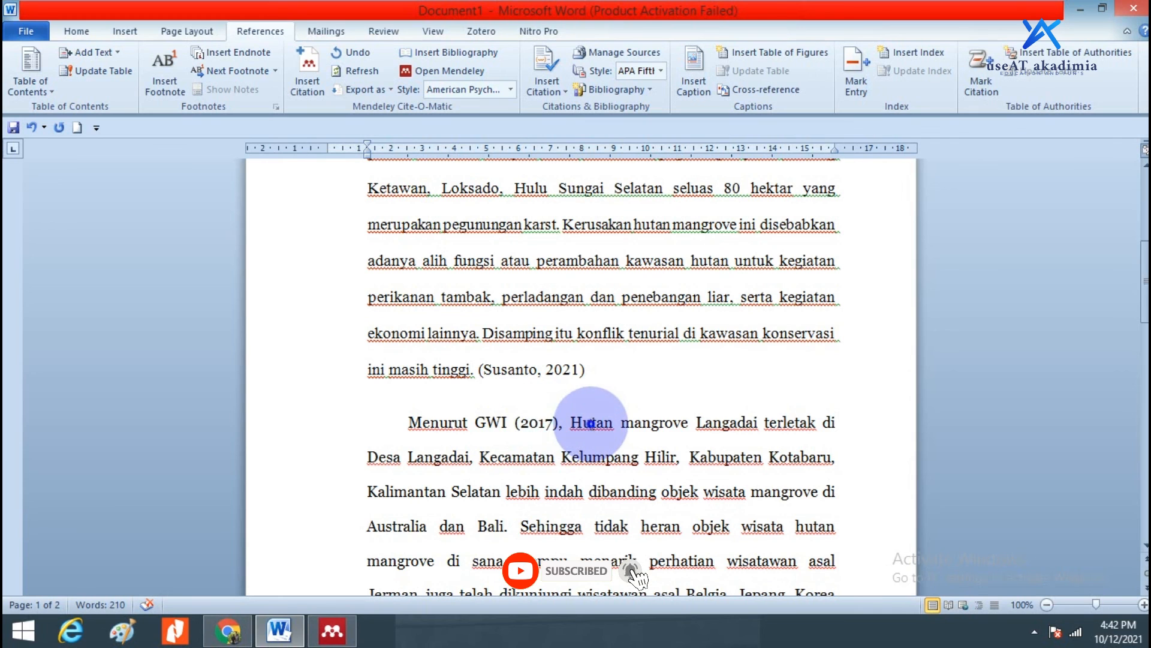
scroll(518, 405, down, 10)
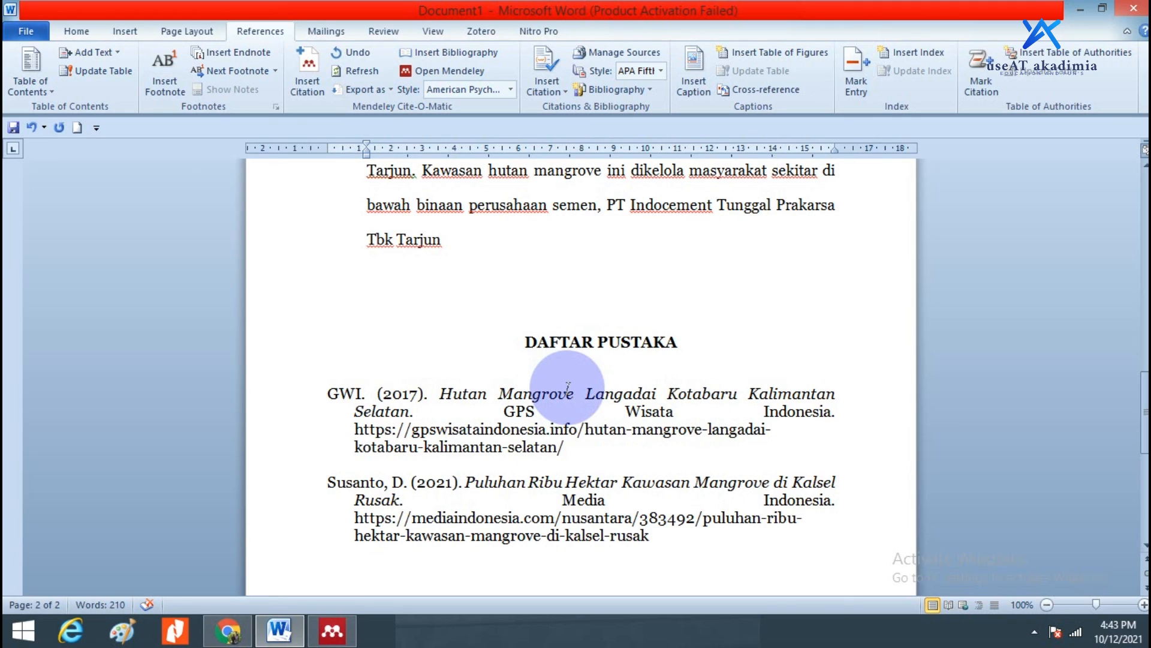
scroll(605, 464, down, 2)
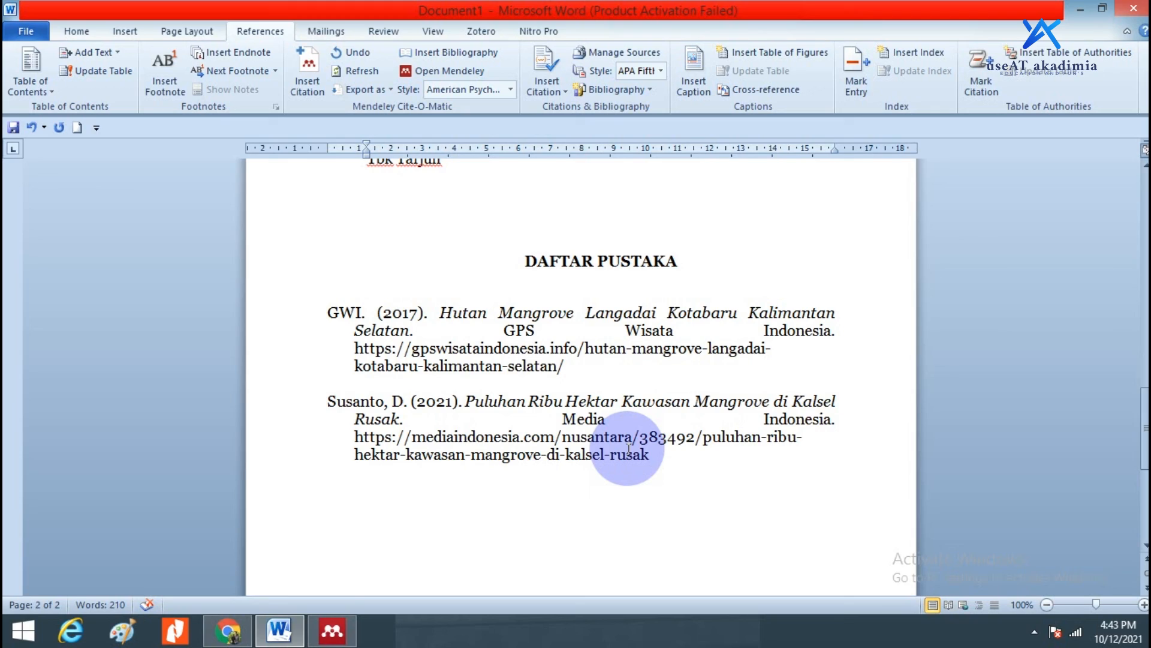
scroll(628, 448, up, 15)
scroll(848, 442, down, 10)
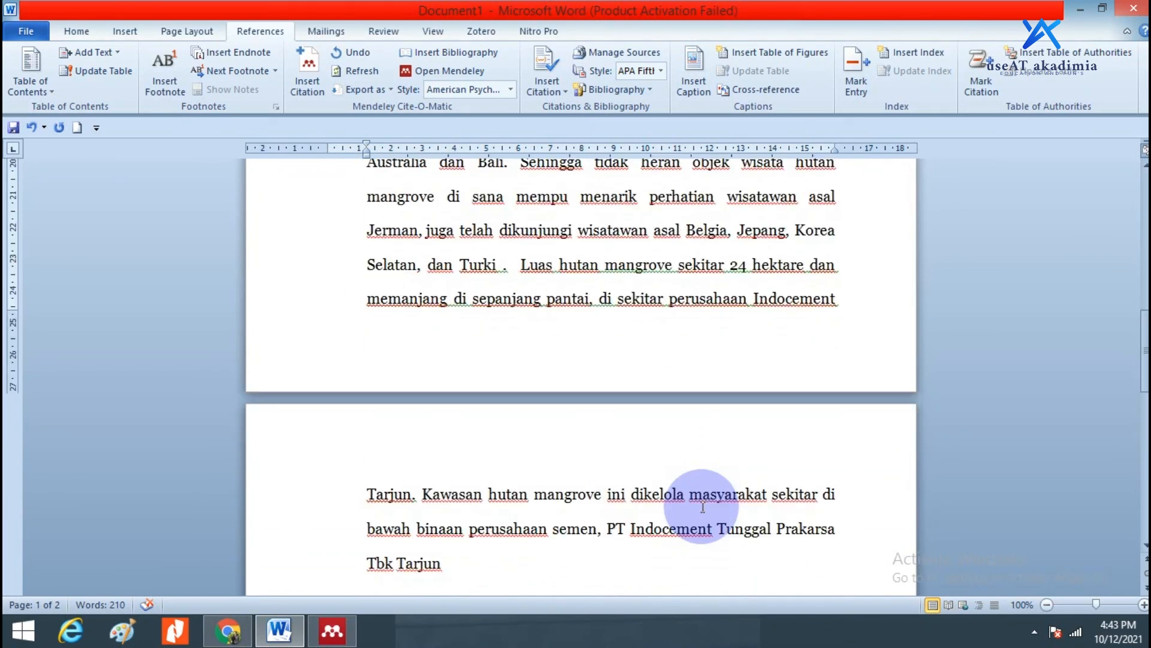